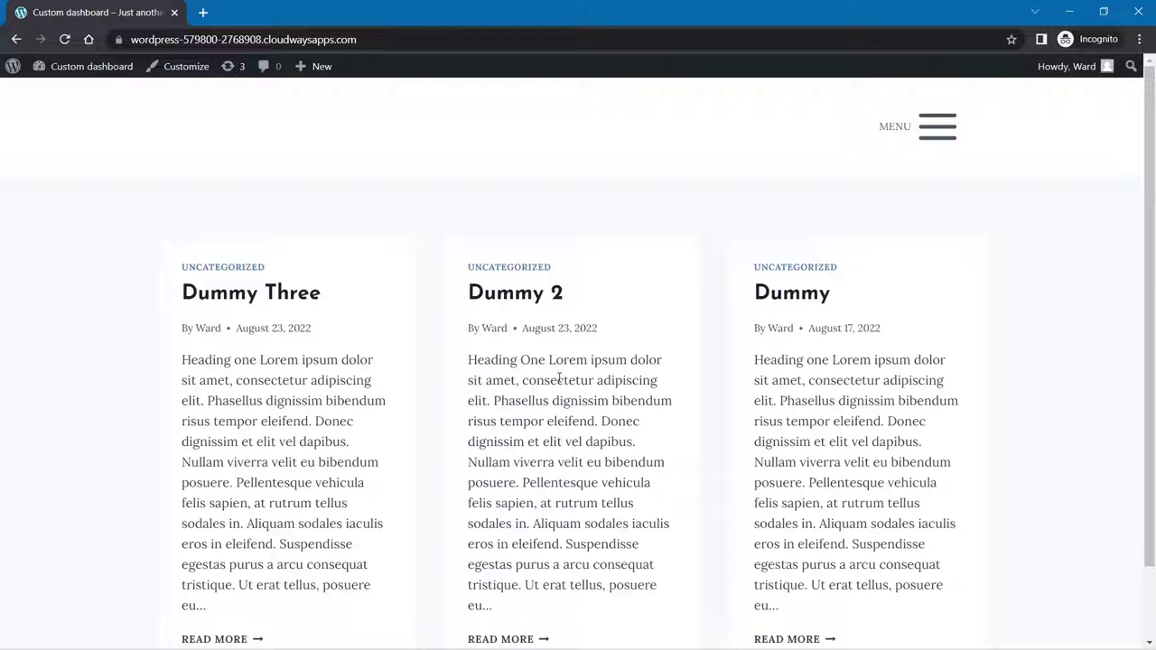
# Step: Open the Dummy 2 blog post from the site's post listing
pyautogui.scroll(-1, 862, 253)
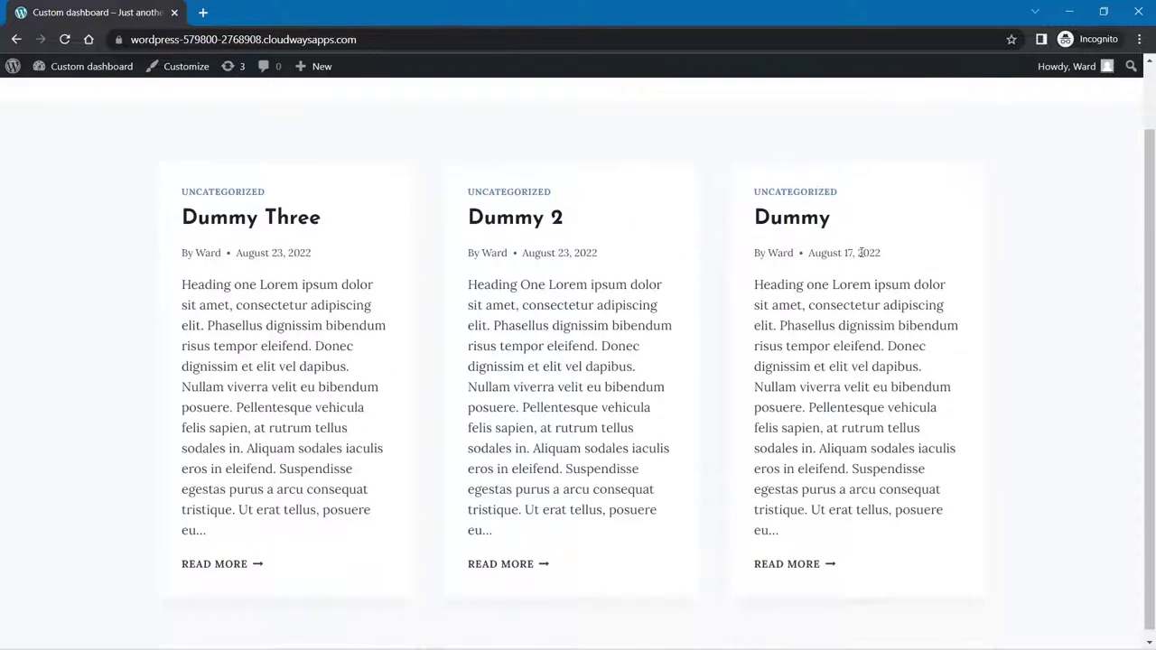
pyautogui.scroll(1, 352, 266)
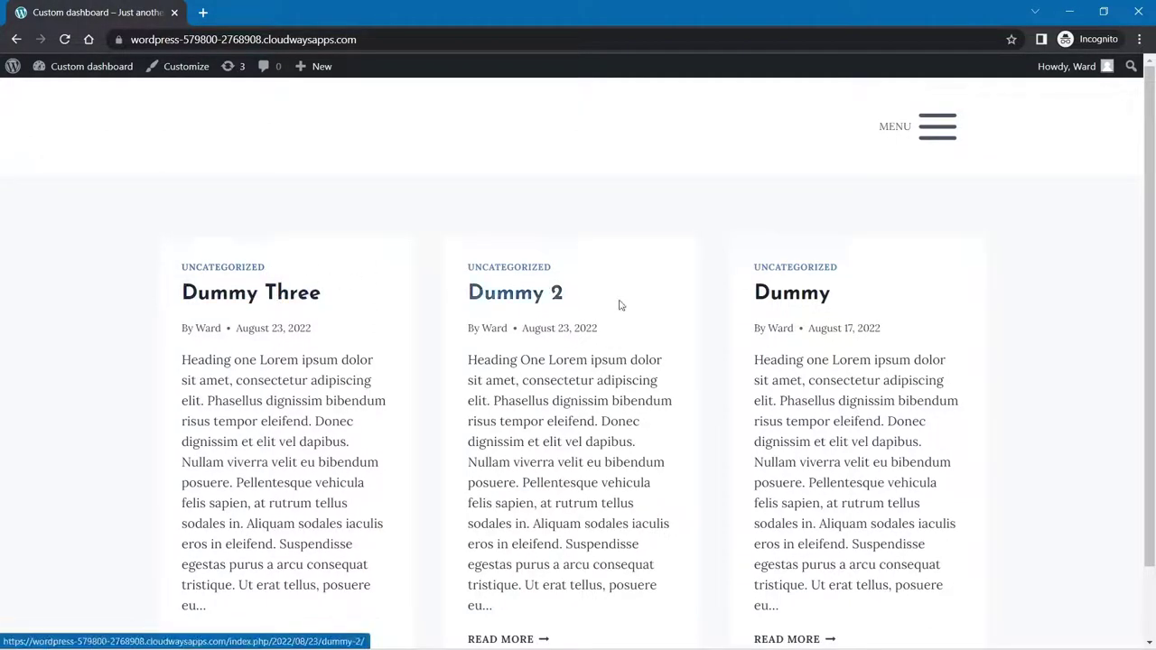
pyautogui.click(506, 295)
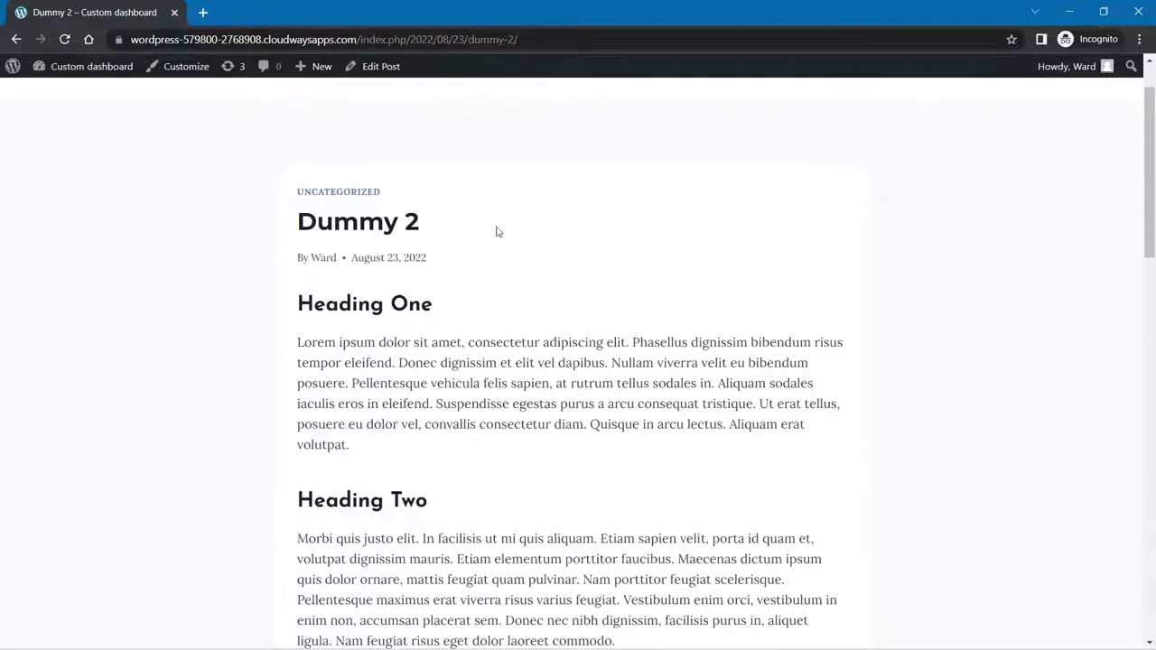
# Step: Examine the Dummy 2 post's title, section headings and body text from start to end
pyautogui.moveTo(278, 224); pyautogui.dragTo(497, 240)
pyautogui.click(455, 235)
pyautogui.scroll(-1, 420, 266)
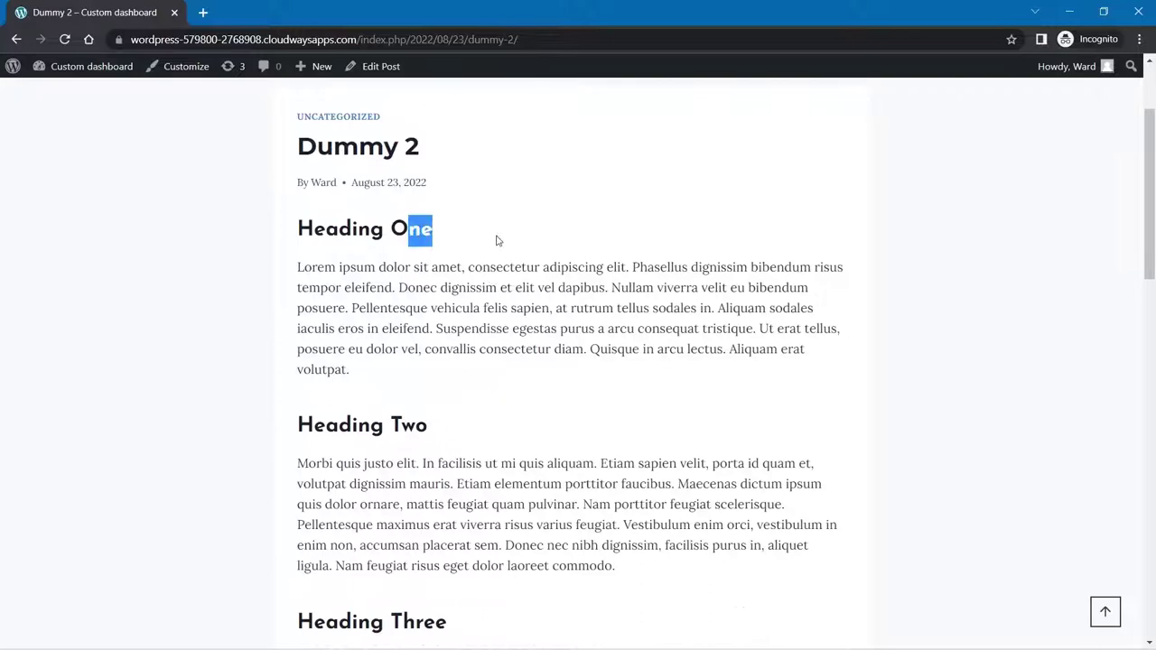
pyautogui.scroll(-3, 406, 251)
pyautogui.moveTo(412, 398); pyautogui.dragTo(511, 416)
pyautogui.scroll(-2, 511, 416)
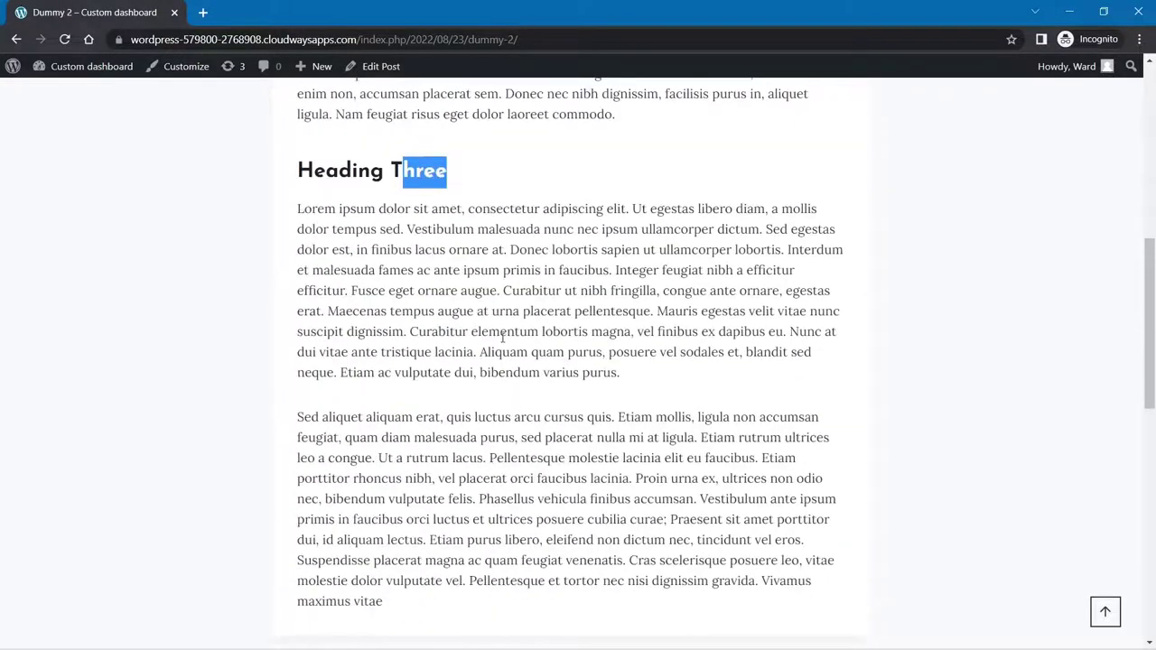
pyautogui.moveTo(403, 290); pyautogui.dragTo(639, 579)
pyautogui.scroll(-2, 645, 573)
pyautogui.scroll(2, 643, 574)
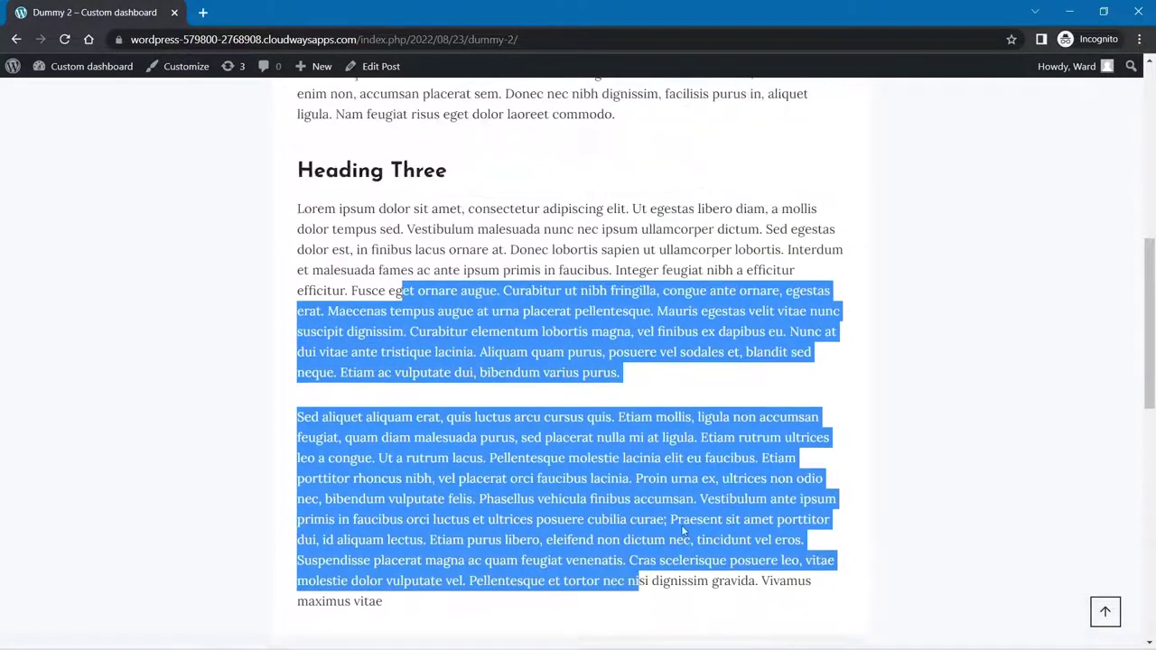
pyautogui.click(428, 351)
pyautogui.scroll(8, 582, 425)
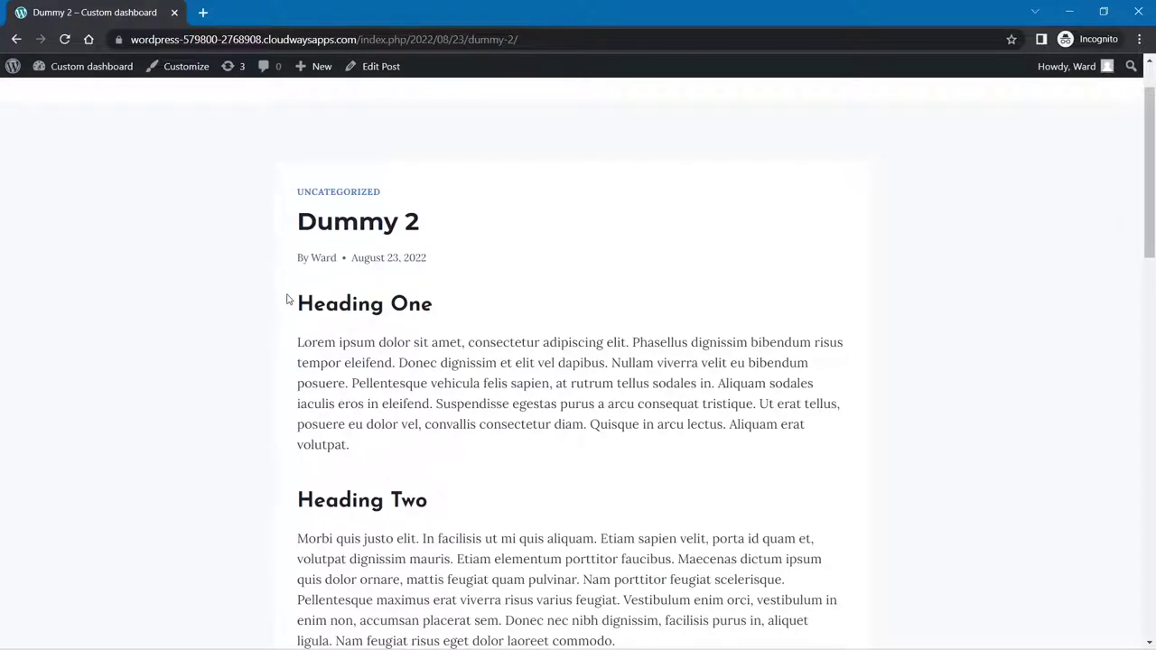
# Step: Review the post's section headings: Heading One, Heading Two and Heading Three
pyautogui.moveTo(289, 299); pyautogui.dragTo(465, 317)
pyautogui.scroll(-1, 457, 335)
pyautogui.moveTo(292, 423); pyautogui.dragTo(454, 437)
pyautogui.scroll(-2, 455, 436)
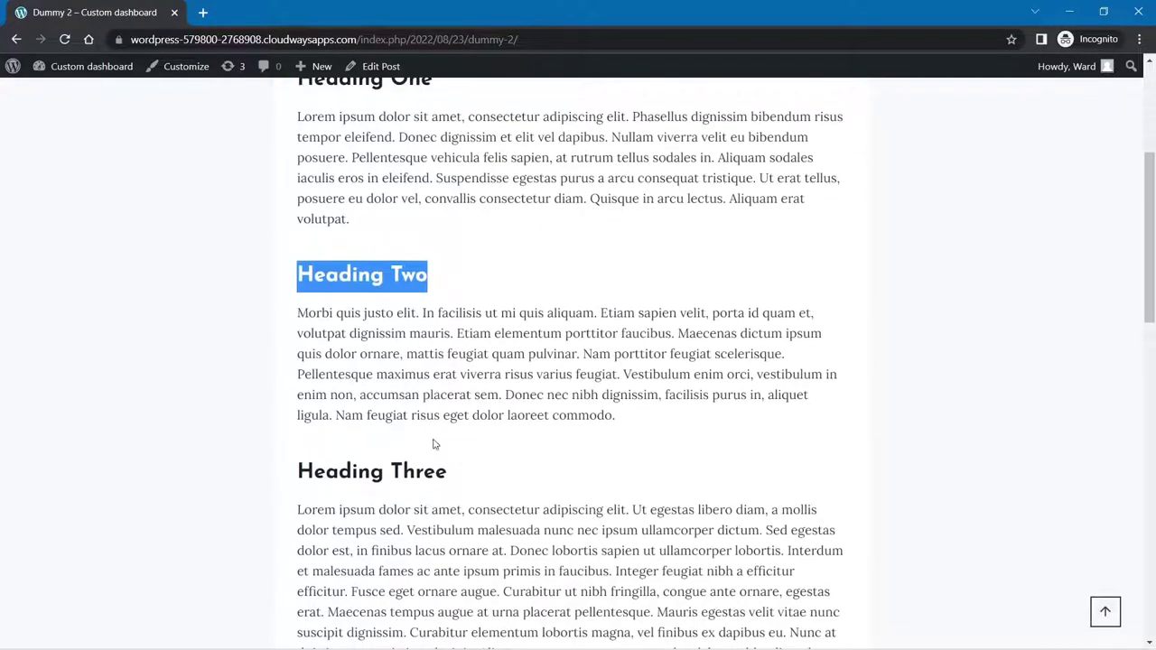
pyautogui.moveTo(293, 470); pyautogui.dragTo(477, 492)
pyautogui.click(367, 434)
pyautogui.scroll(4, 367, 433)
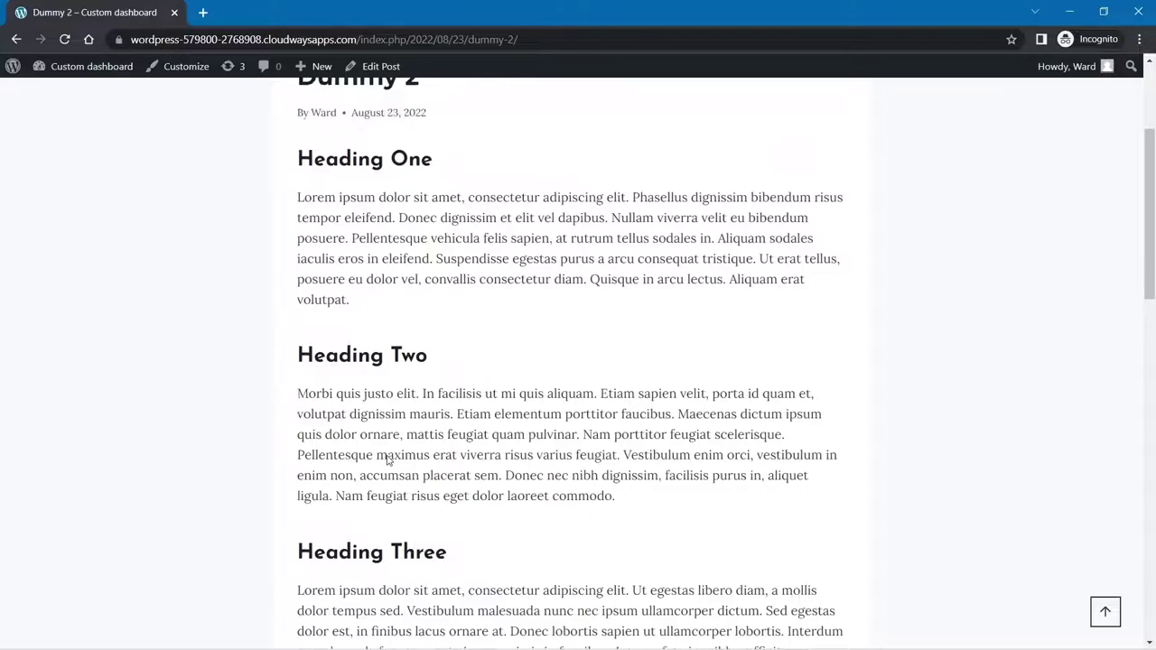
# Step: Look through the whole Dummy 2 post to judge its length and how readers move between its sections
pyautogui.scroll(-3, 256, 162)
pyautogui.scroll(-7, 452, 361)
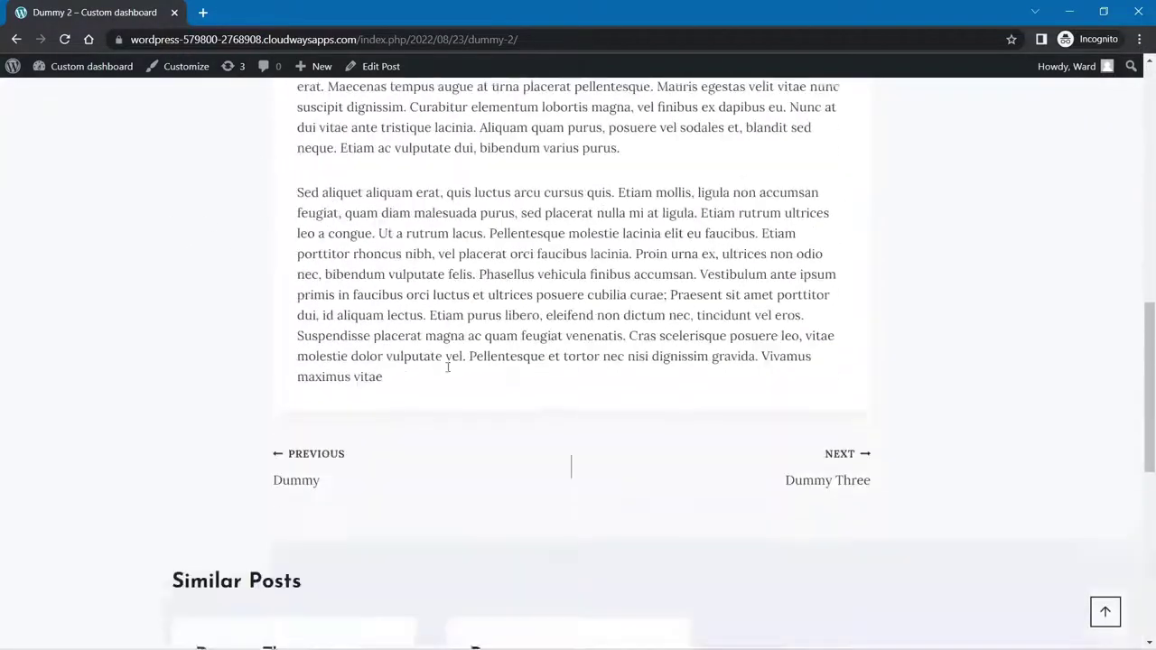
pyautogui.scroll(10, 627, 367)
pyautogui.scroll(-8, 619, 390)
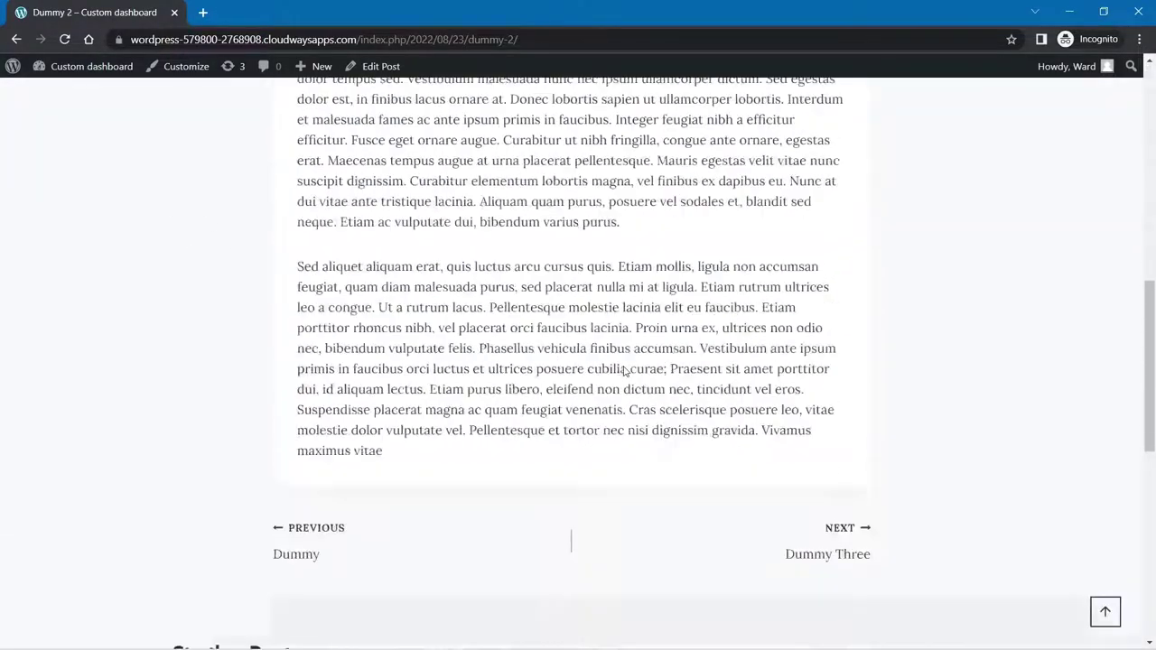
pyautogui.scroll(7, 605, 372)
pyautogui.scroll(-3, 471, 336)
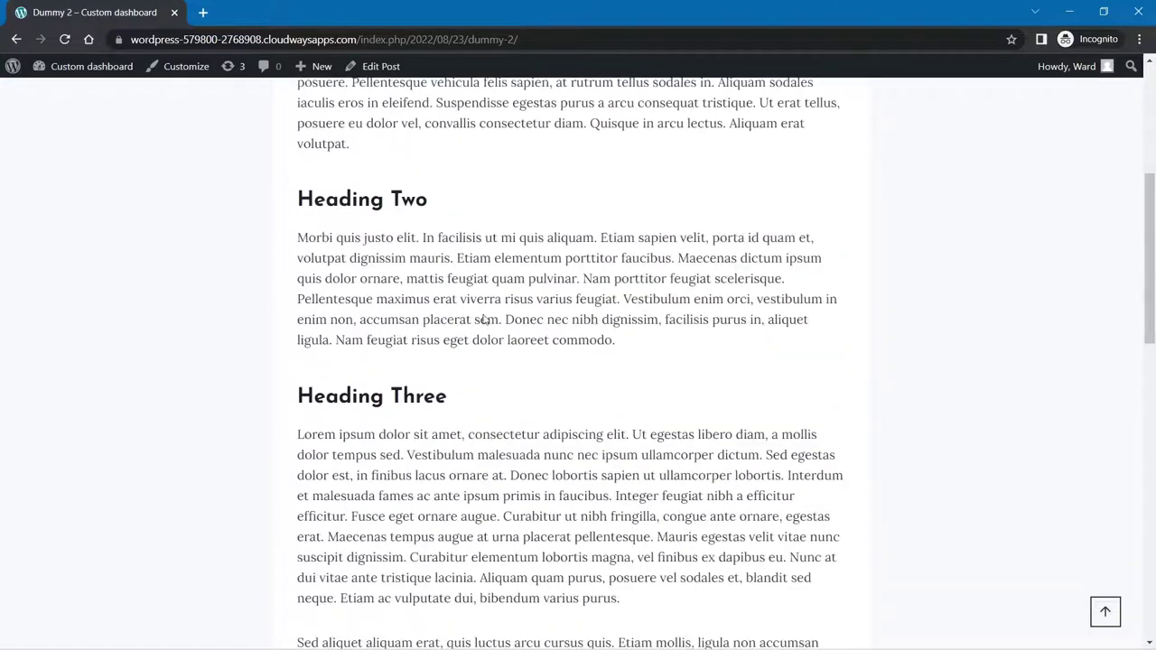
pyautogui.scroll(-12, 567, 314)
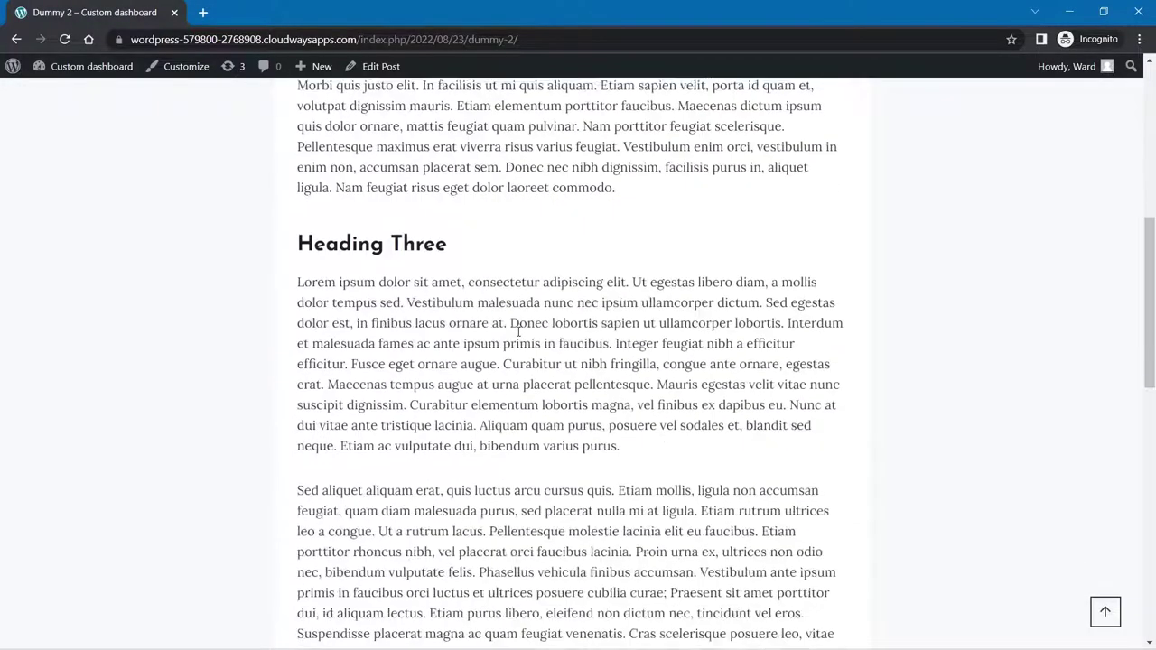
pyautogui.scroll(3, 539, 325)
pyautogui.scroll(6, 539, 332)
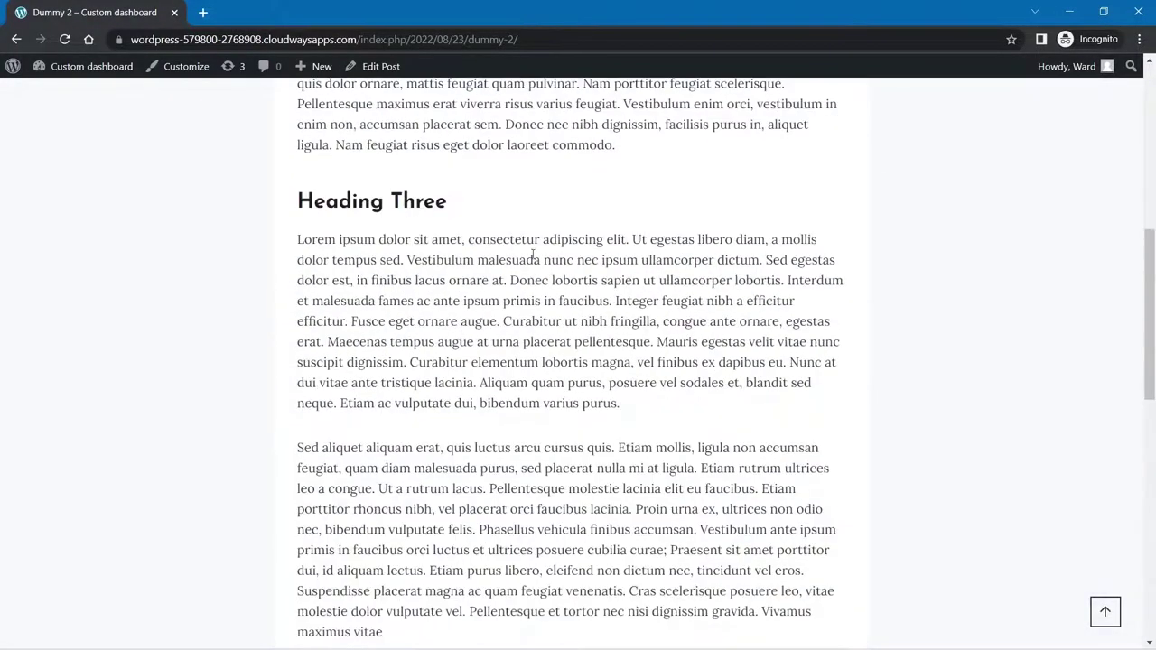
pyautogui.scroll(10, 569, 422)
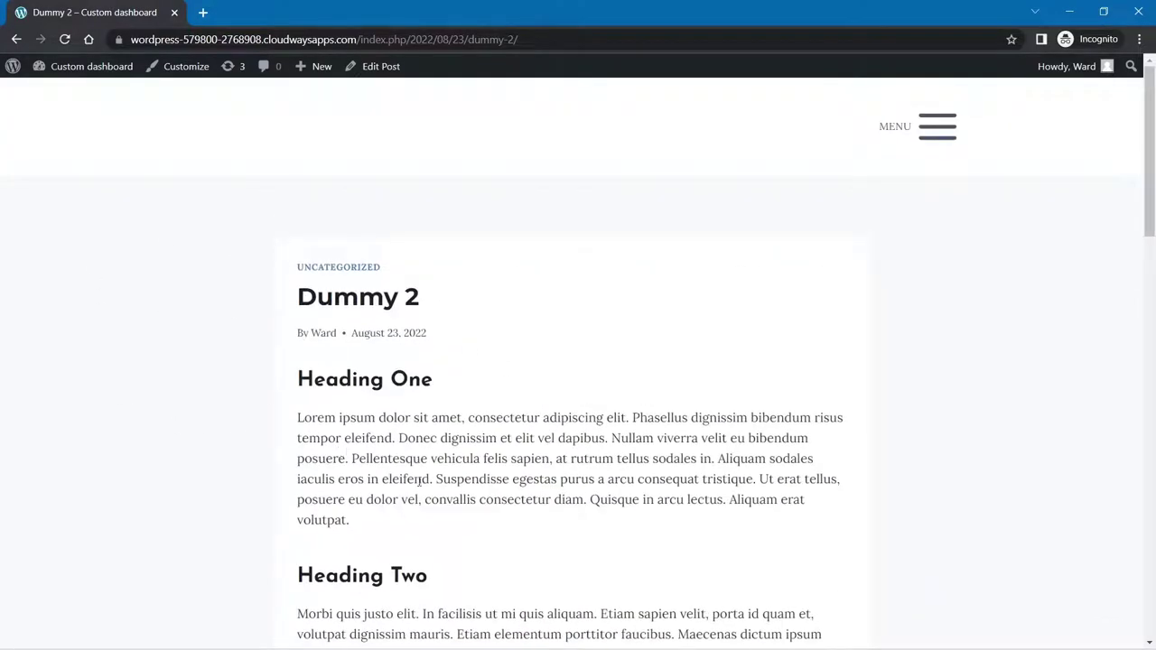
pyautogui.scroll(-8, 542, 388)
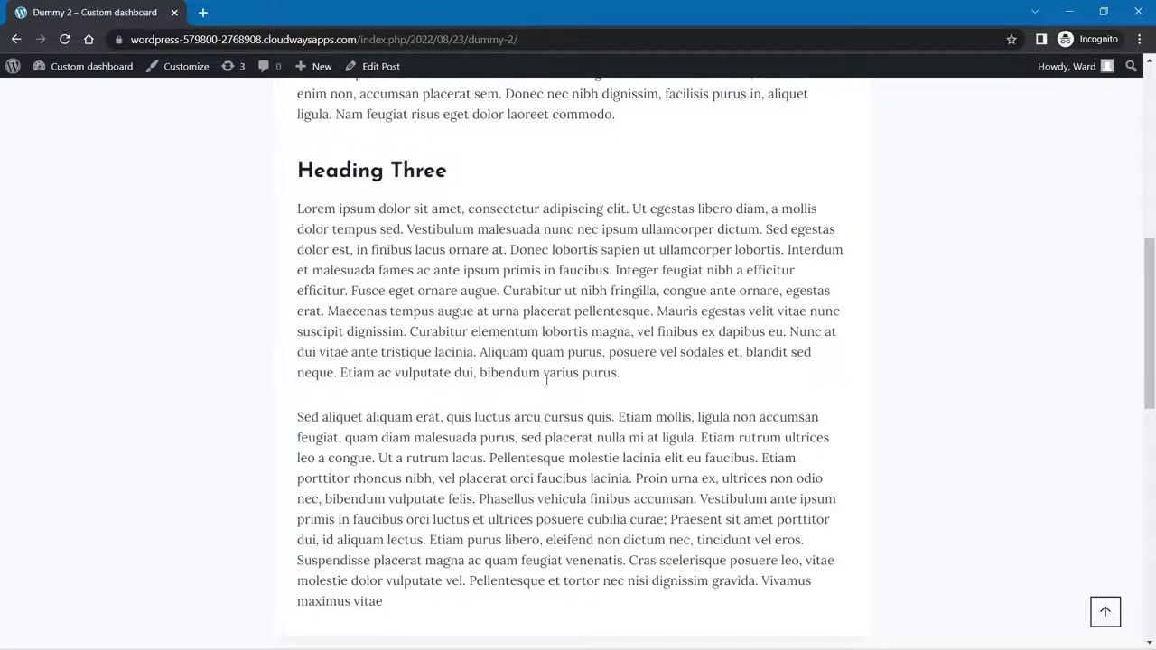
# Step: Examine the previous/next post links, the Similar Posts section and the reply form below the Dummy 2 post
pyautogui.scroll(-4, 546, 380)
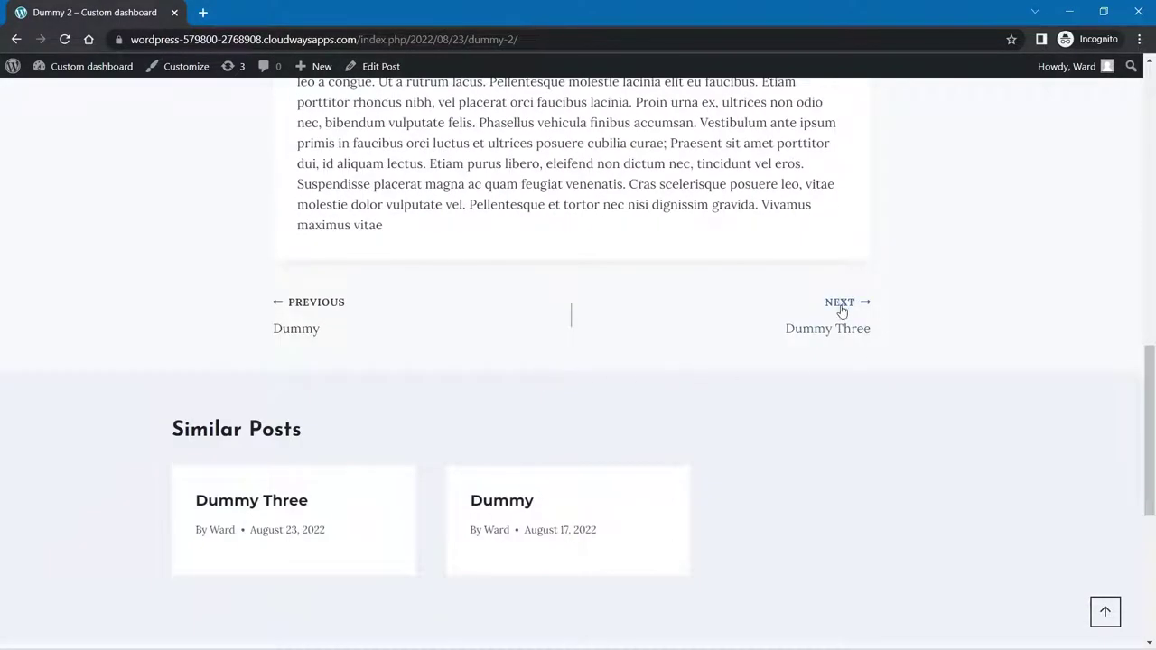
pyautogui.scroll(-3, 560, 315)
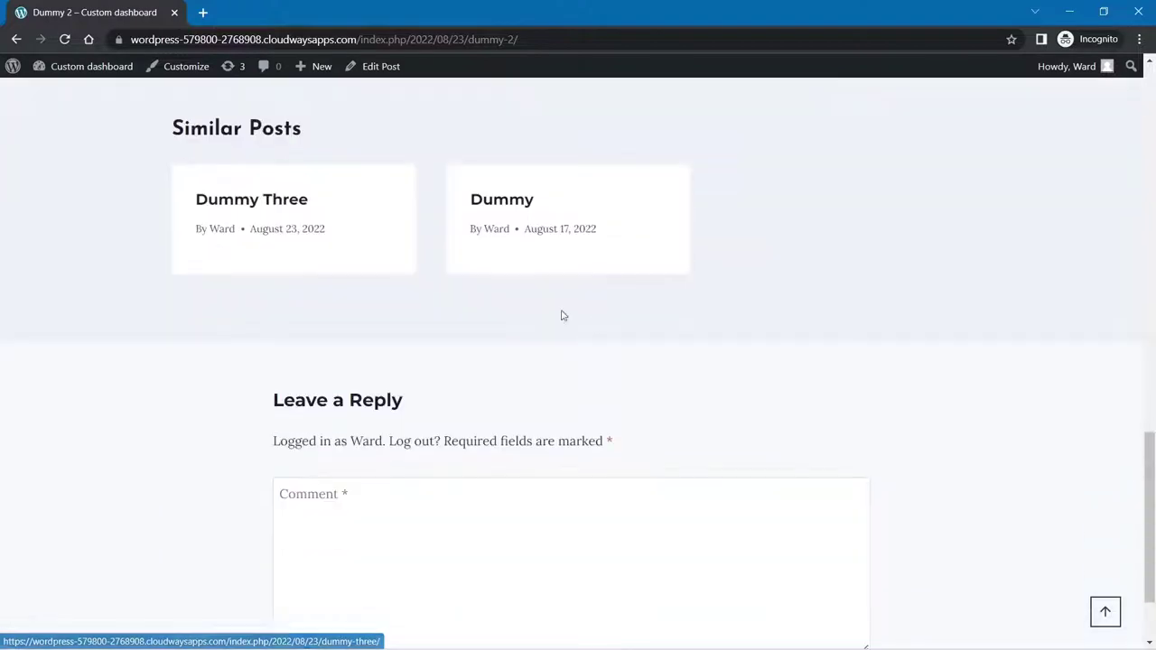
pyautogui.scroll(4, 503, 388)
pyautogui.scroll(-3, 332, 357)
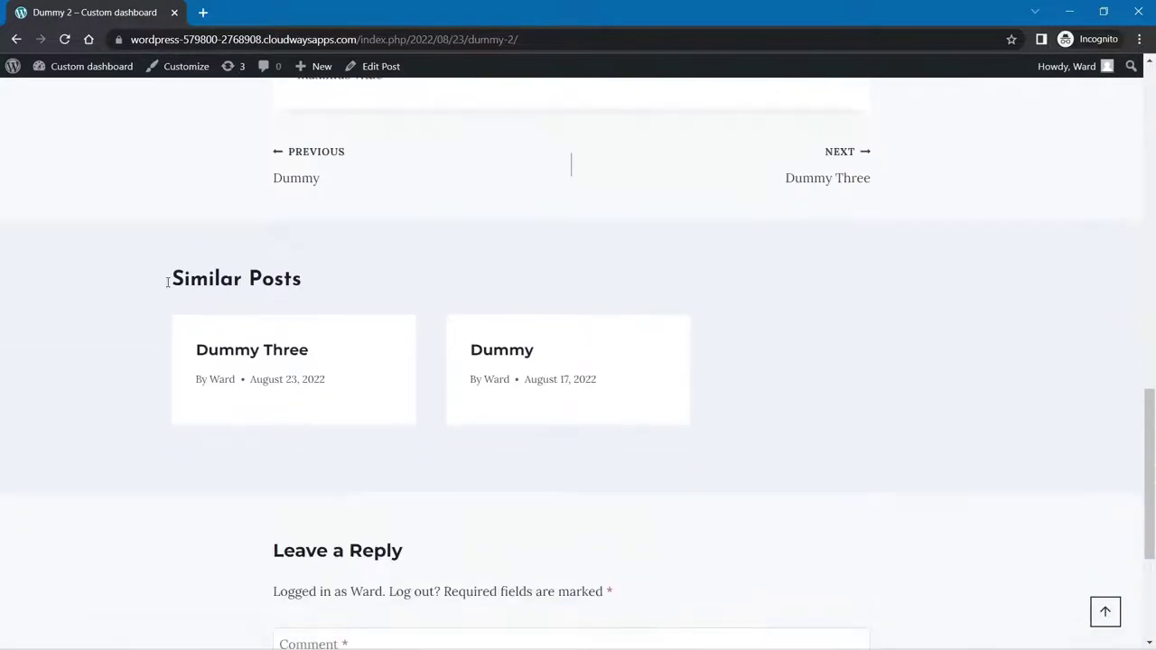
pyautogui.scroll(3, 930, 354)
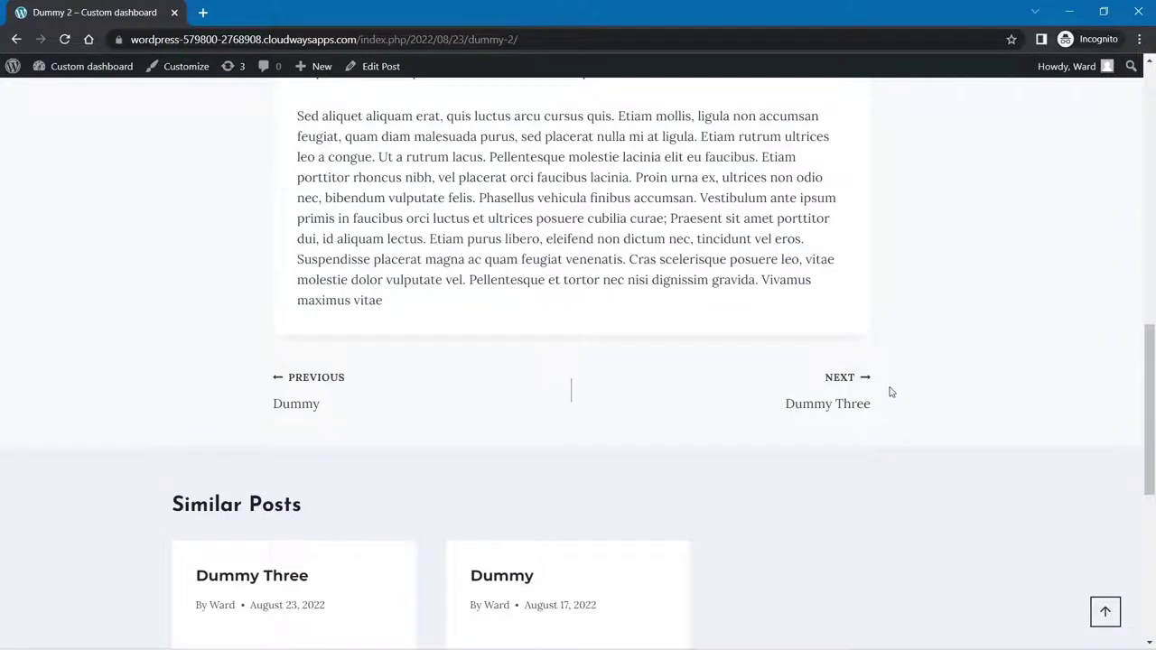
# Step: Open the Single Post Layout settings of the theme customizer for the Dummy 2 post
pyautogui.scroll(10, 532, 542)
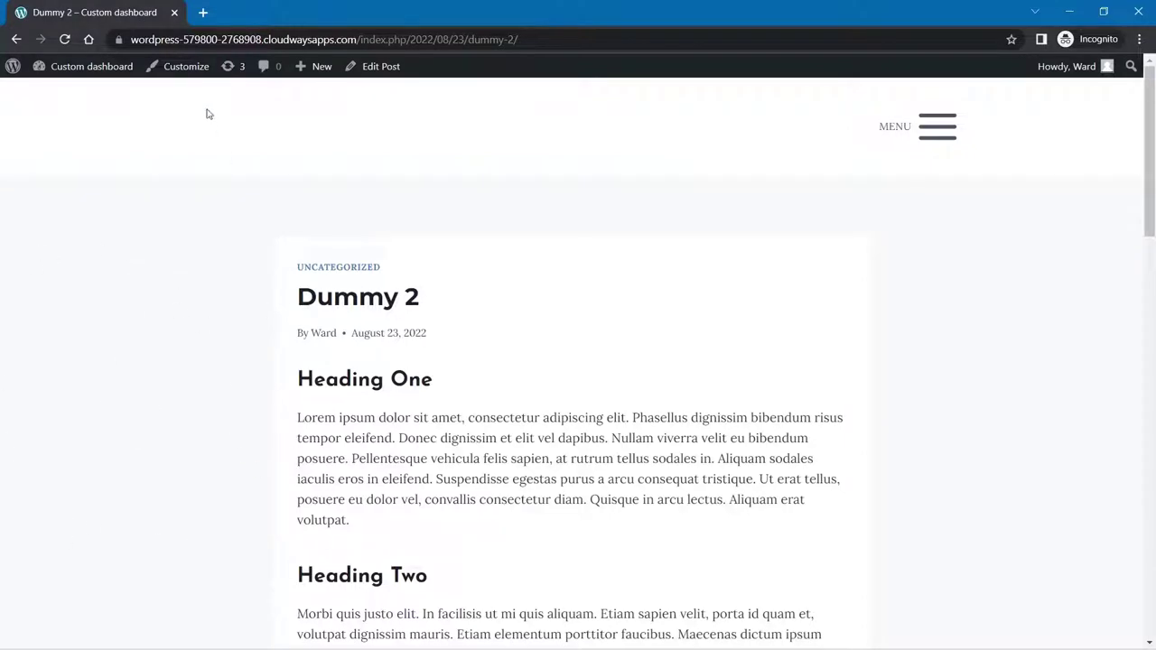
pyautogui.click(189, 72)
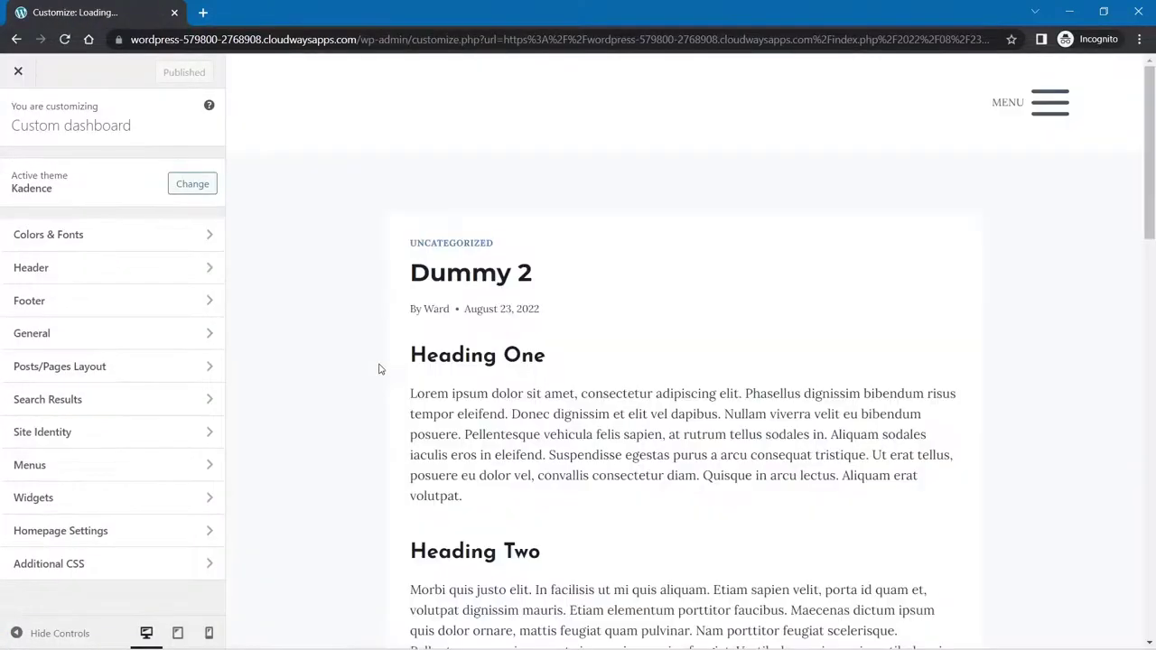
pyautogui.click(89, 374)
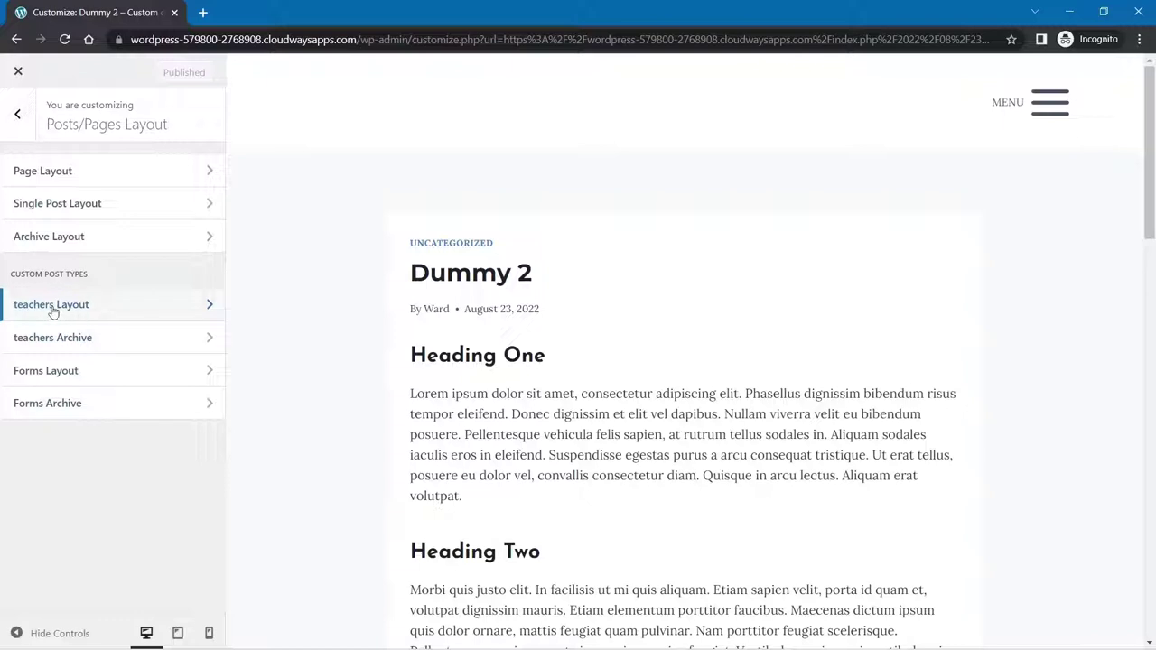
pyautogui.click(65, 208)
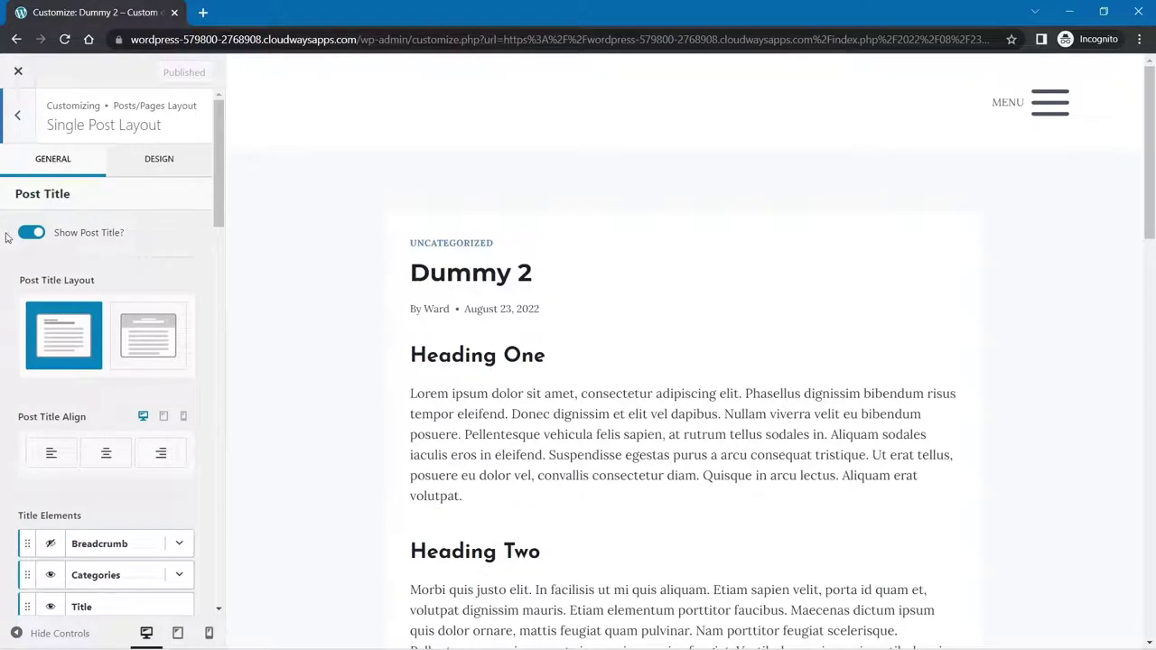
# Step: Try hiding the post title and using the above-content title layout, then restore the visible title and the in-content layout
pyautogui.click(32, 233)
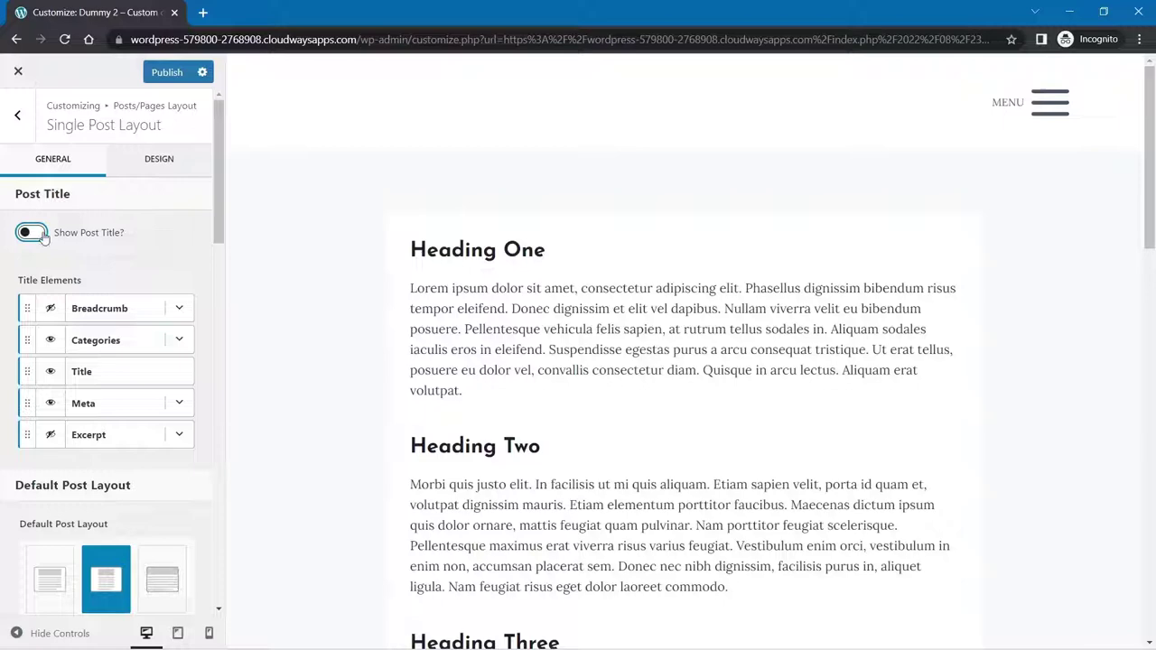
pyautogui.click(43, 236)
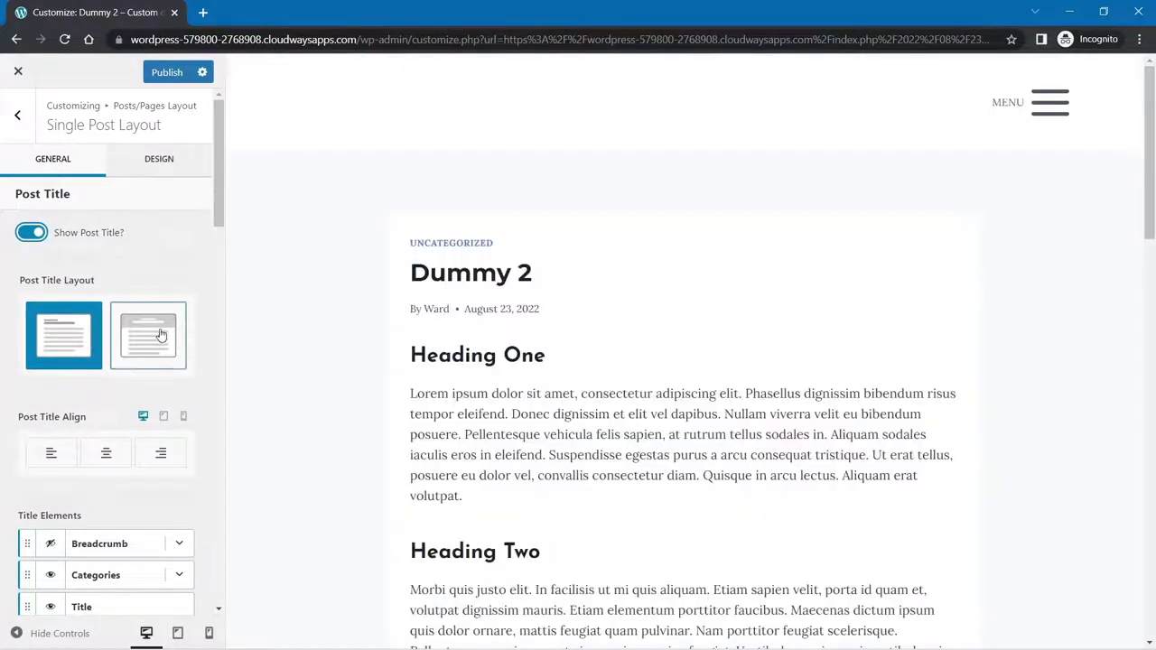
pyautogui.click(159, 335)
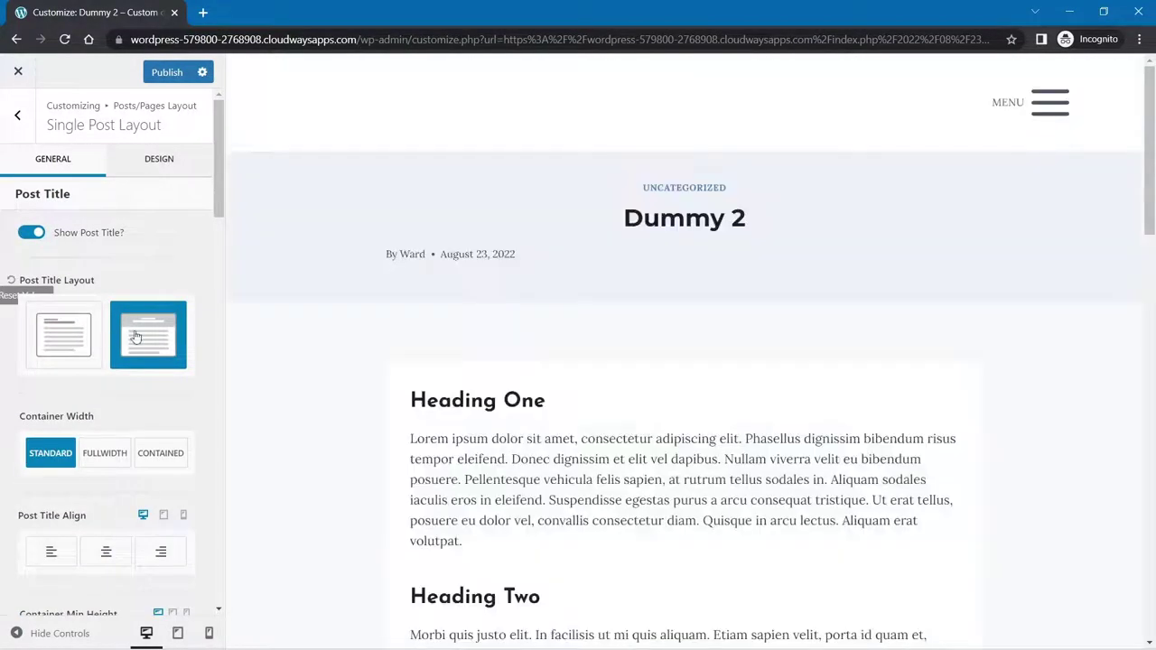
pyautogui.click(98, 343)
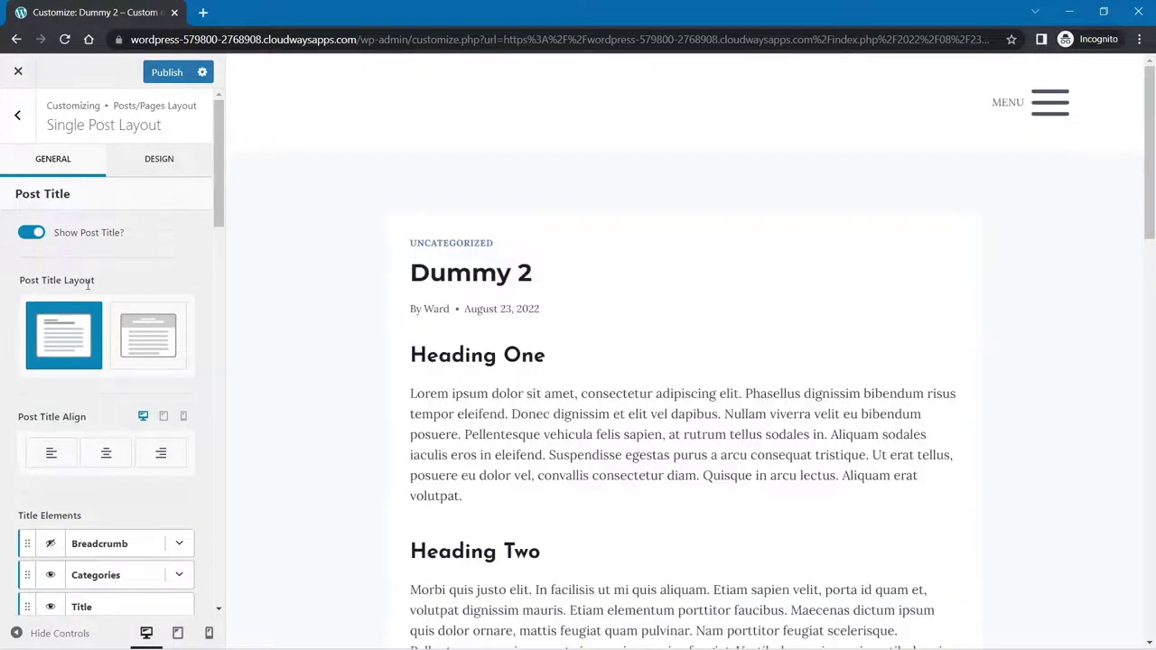
# Step: Review the single post layout's design options for title, category, breadcrumb, meta and excerpt fonts and colors
pyautogui.click(150, 163)
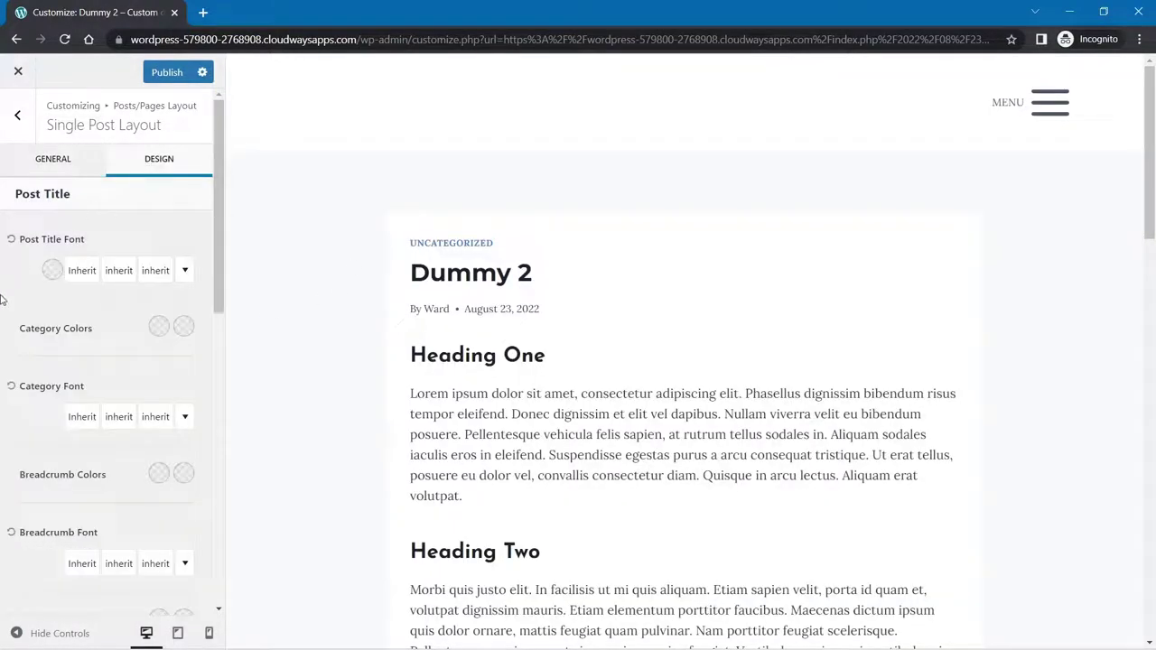
pyautogui.scroll(-4, 33, 220)
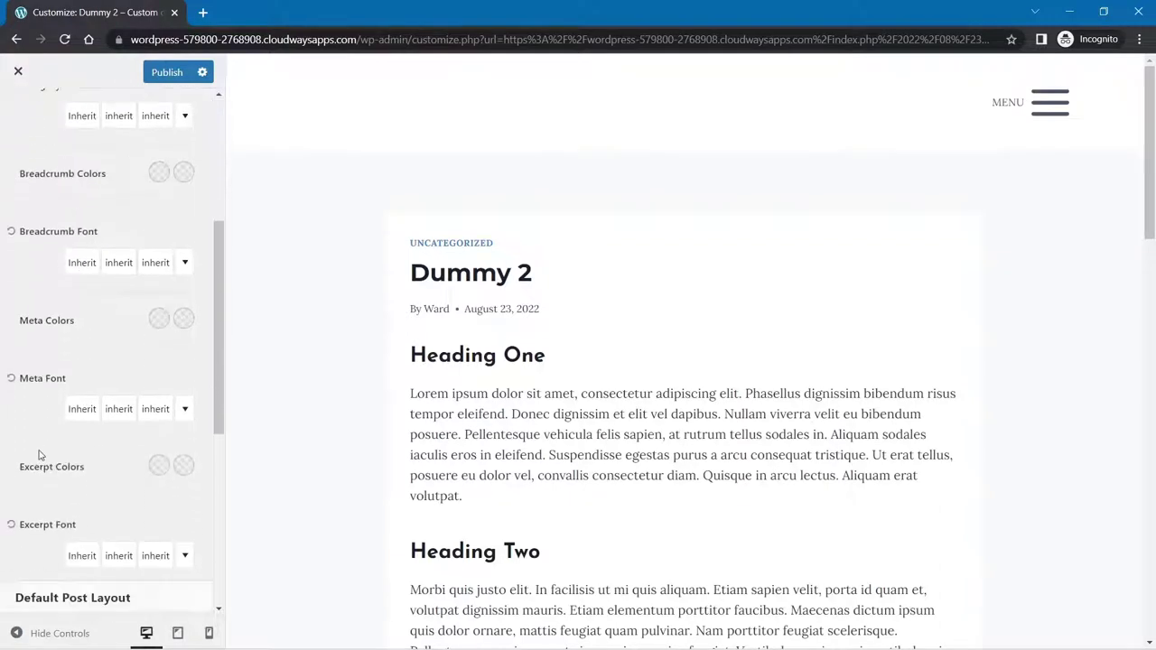
pyautogui.scroll(-3, 39, 454)
pyautogui.scroll(8, 60, 312)
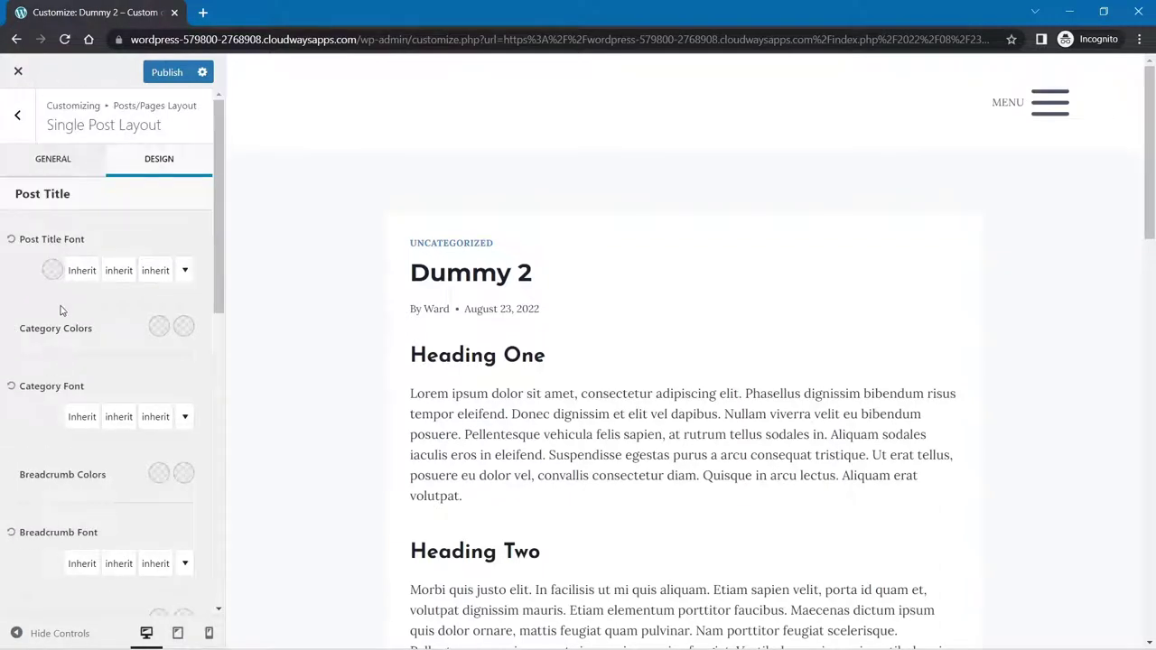
# Step: Center the post title alignment for desktop in the general single post layout options
pyautogui.click(51, 162)
pyautogui.scroll(-2, 90, 370)
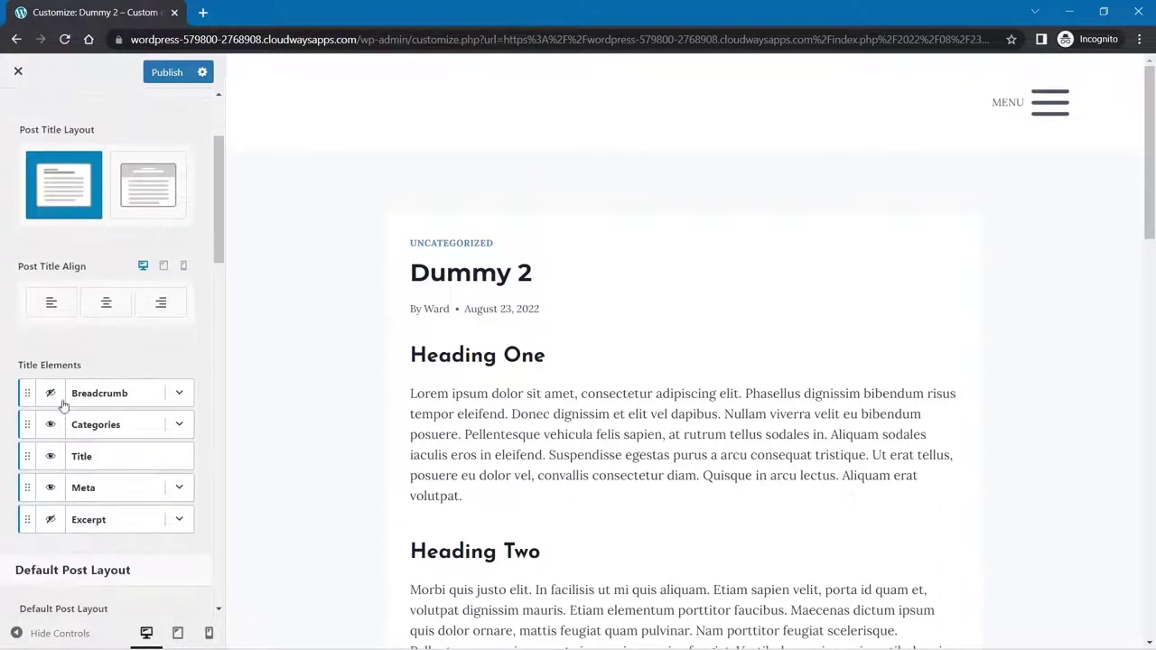
pyautogui.click(109, 305)
pyautogui.scroll(-2, 130, 347)
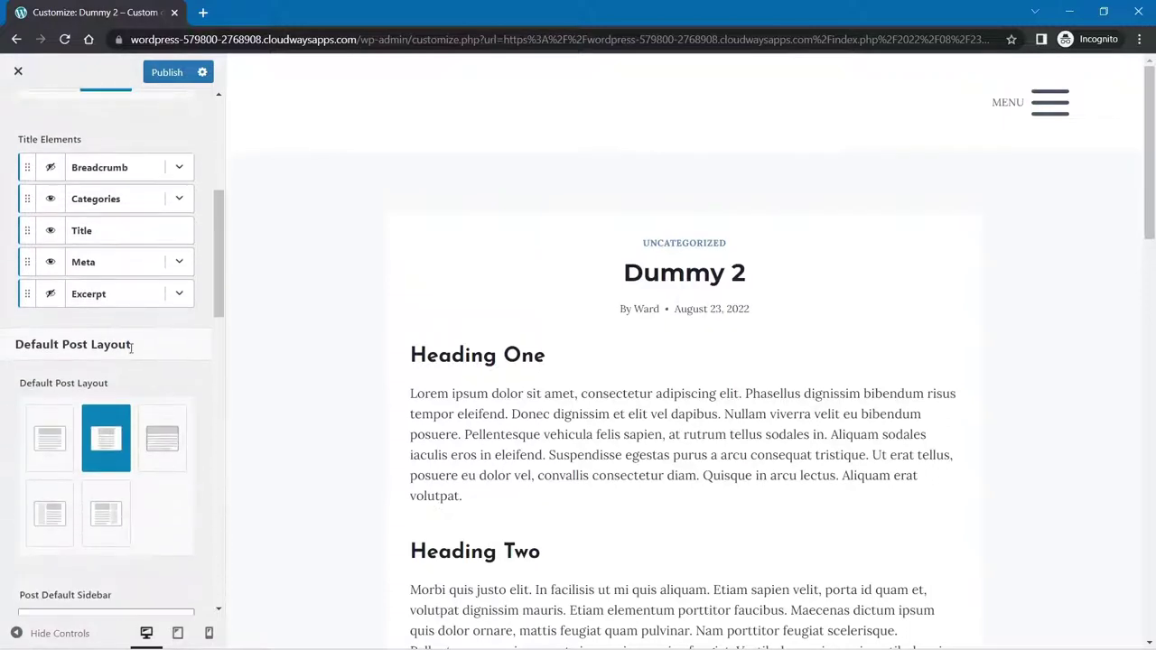
# Step: Set the default post layout to the left sidebar option
pyautogui.scroll(-1, 139, 348)
pyautogui.moveTo(4, 272); pyautogui.dragTo(140, 284)
pyautogui.scroll(-1, 140, 280)
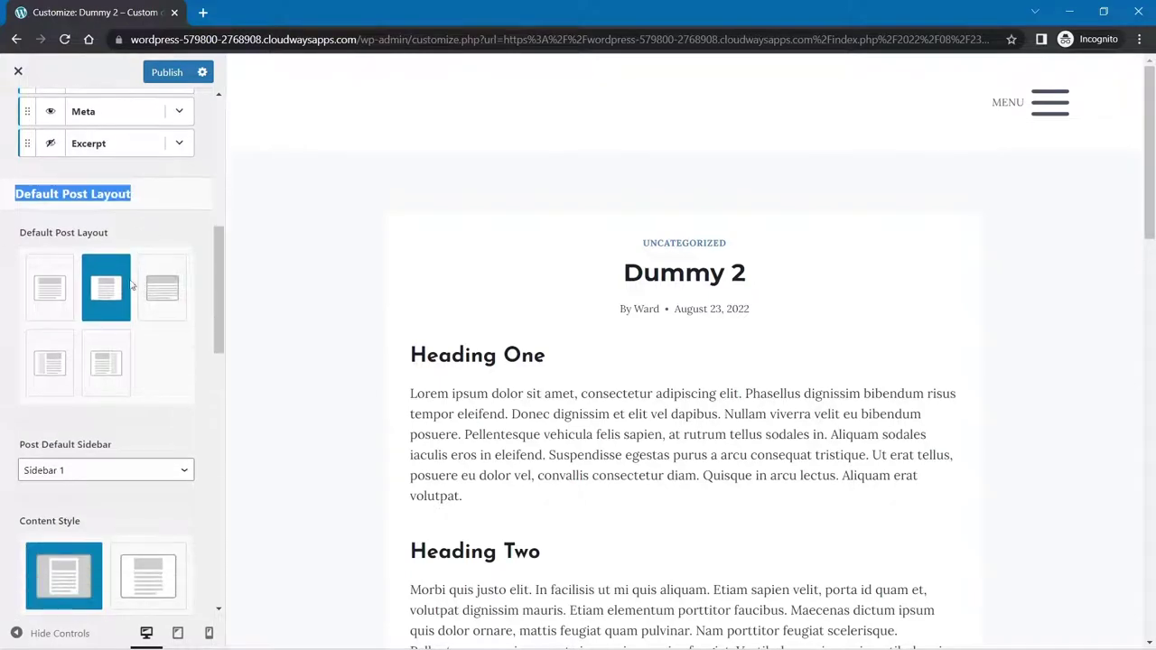
pyautogui.click(52, 361)
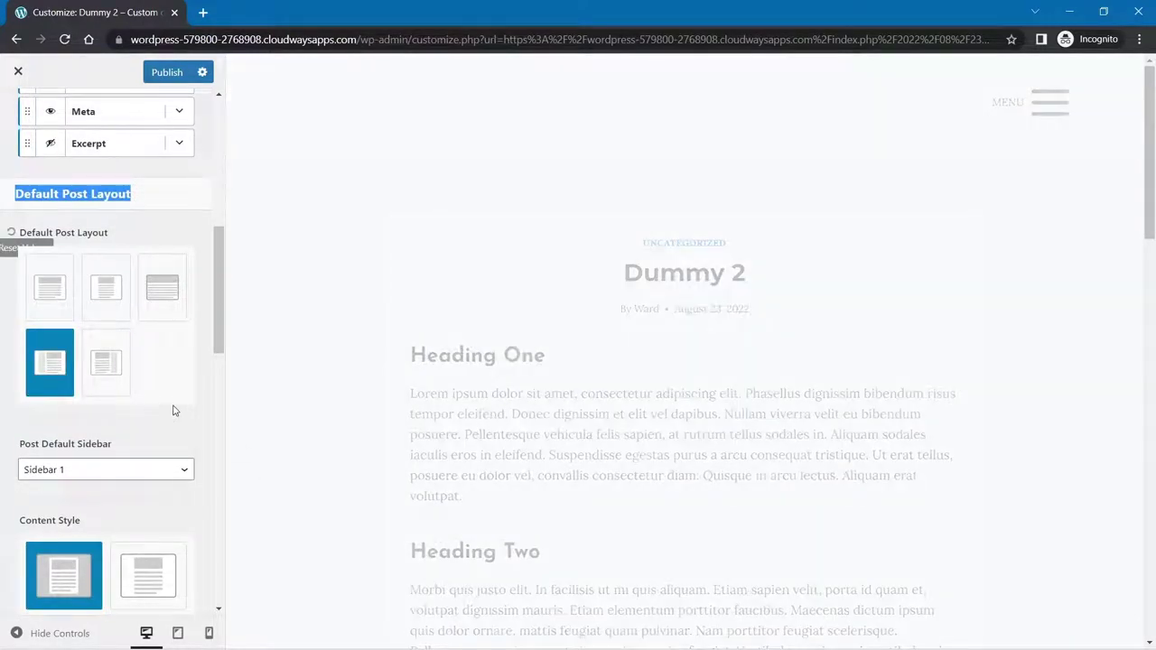
# Step: Try the unboxed content style for posts in the preview, then restore the boxed content style
pyautogui.scroll(-1, 175, 409)
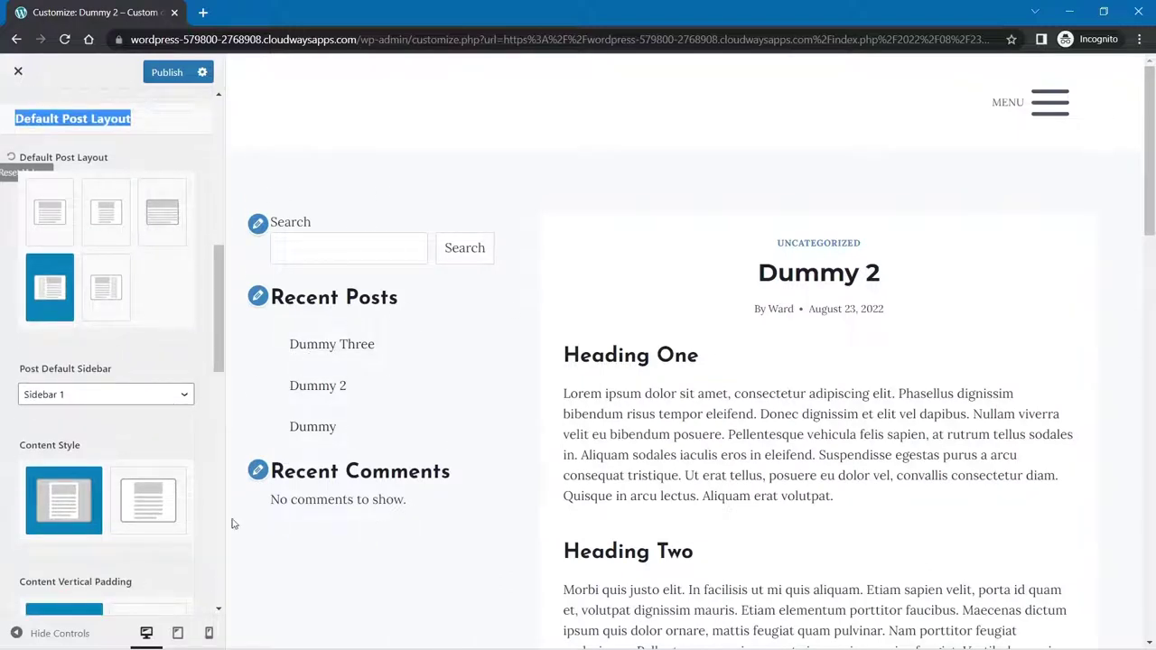
pyautogui.scroll(-1, 142, 451)
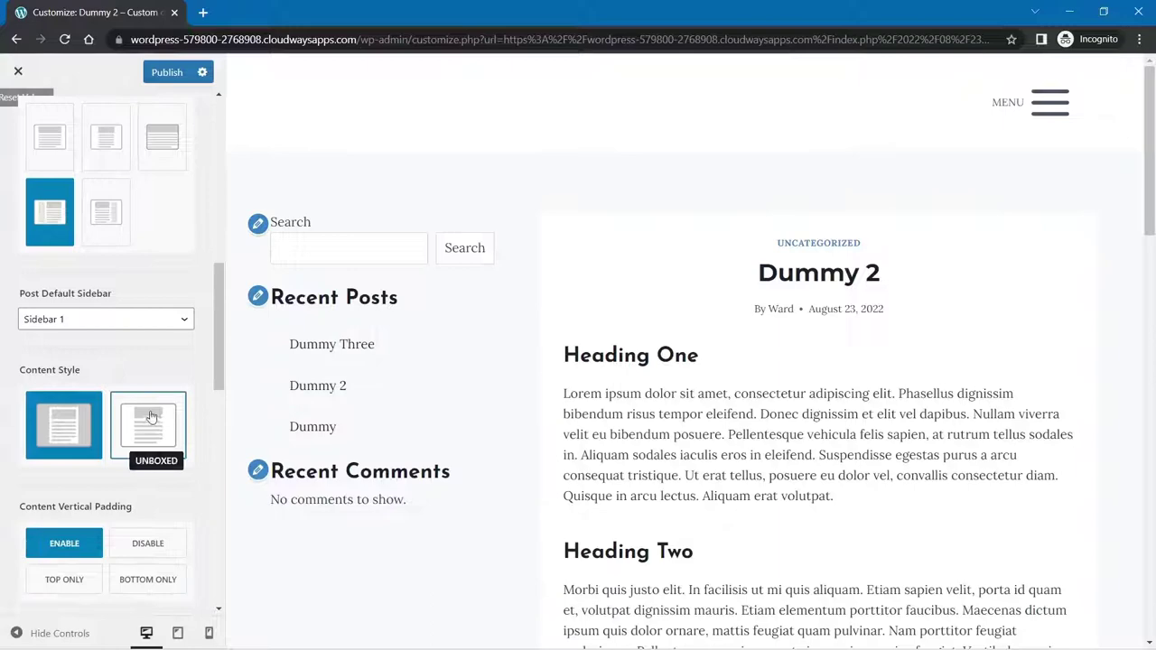
pyautogui.click(147, 427)
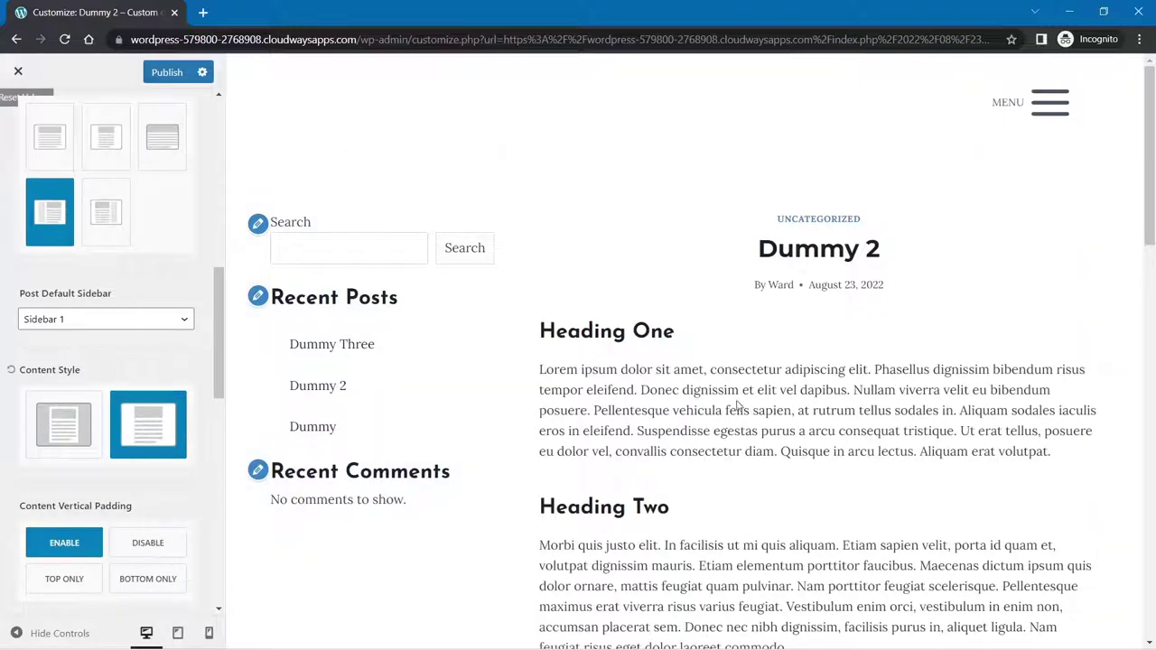
pyautogui.scroll(-4, 735, 405)
pyautogui.scroll(4, 735, 406)
pyautogui.click(102, 418)
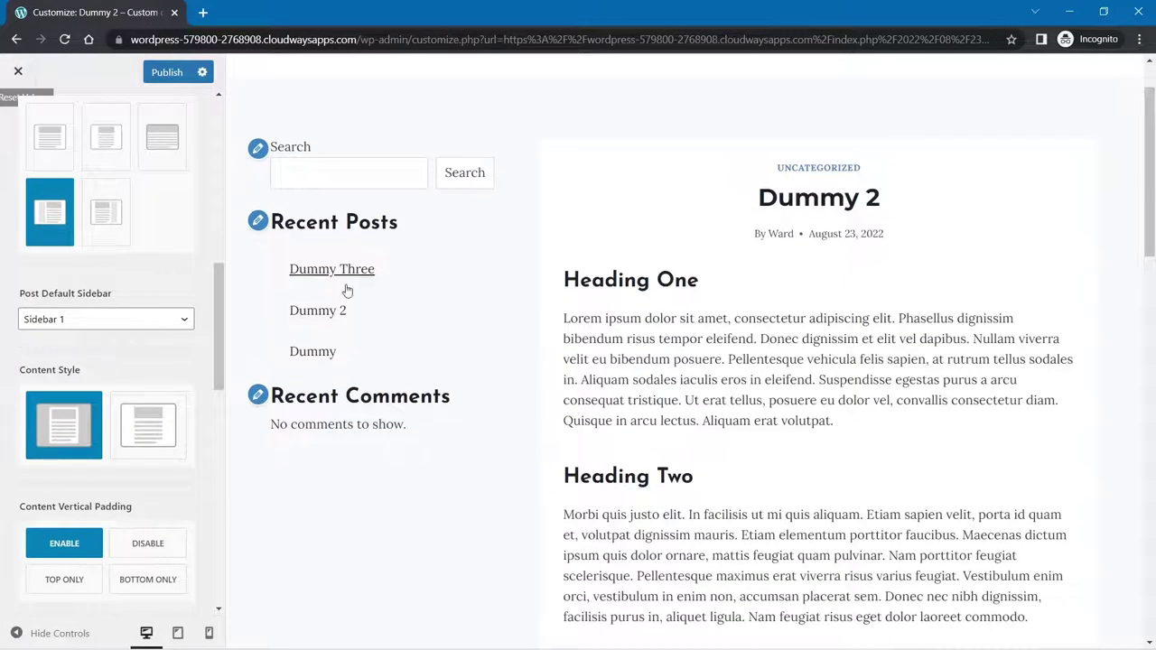
pyautogui.scroll(-4, 81, 411)
pyautogui.scroll(1, 81, 413)
# Step: Publish the single post layout changes and exit the customizer to the live post
pyautogui.scroll(5, 81, 413)
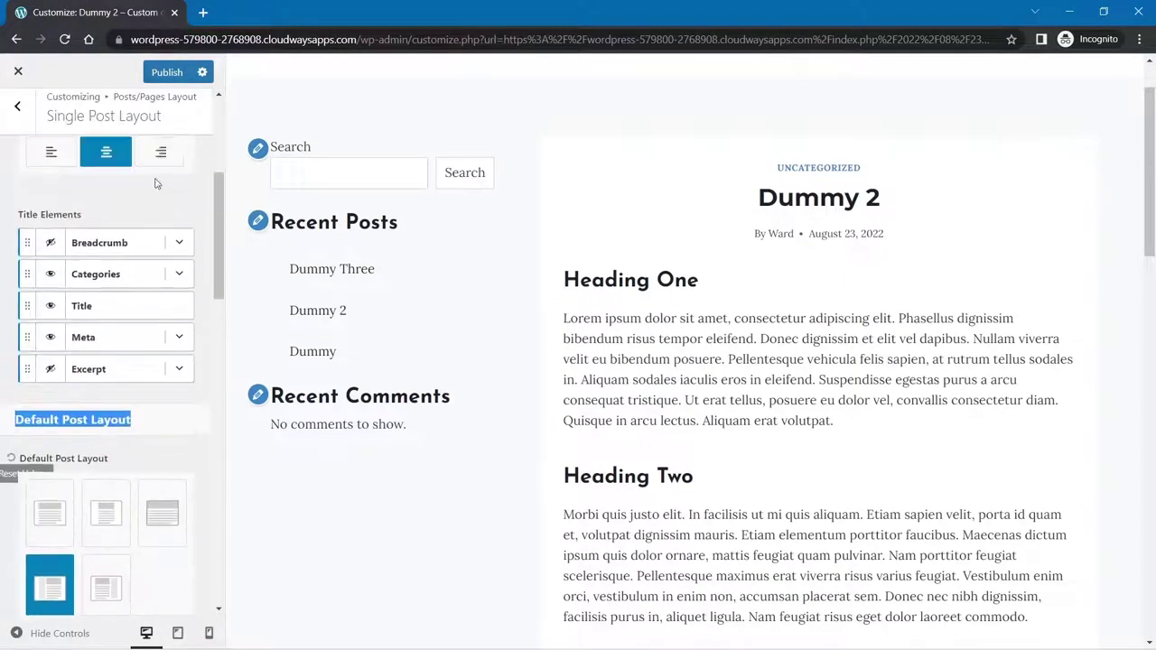
pyautogui.click(167, 72)
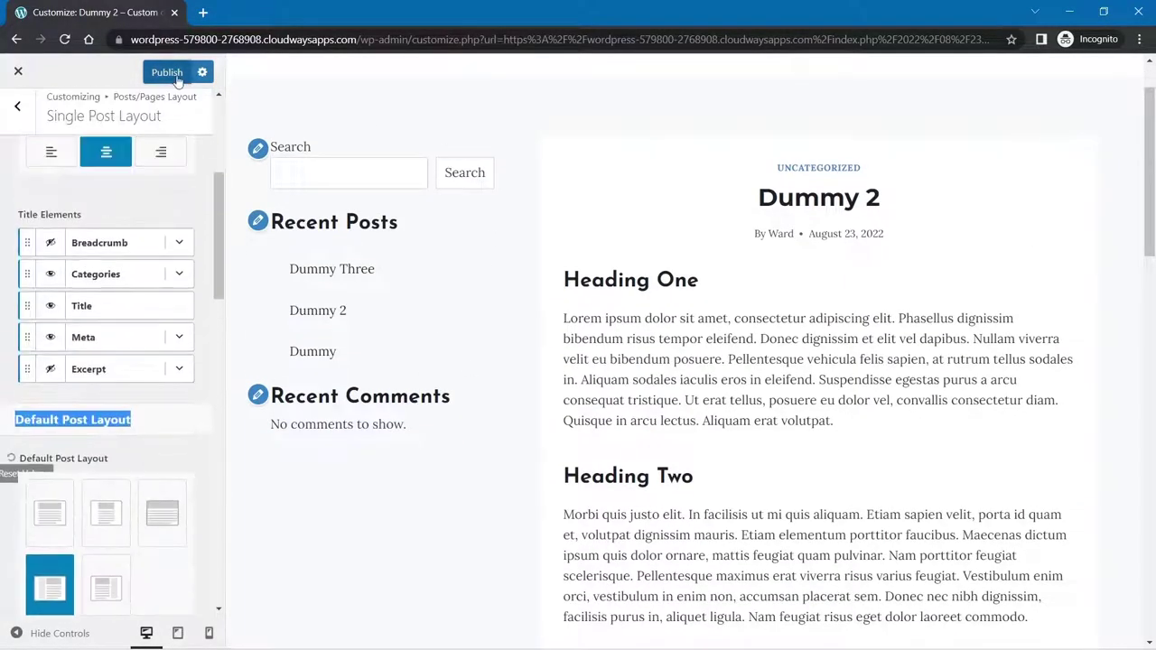
pyautogui.click(18, 72)
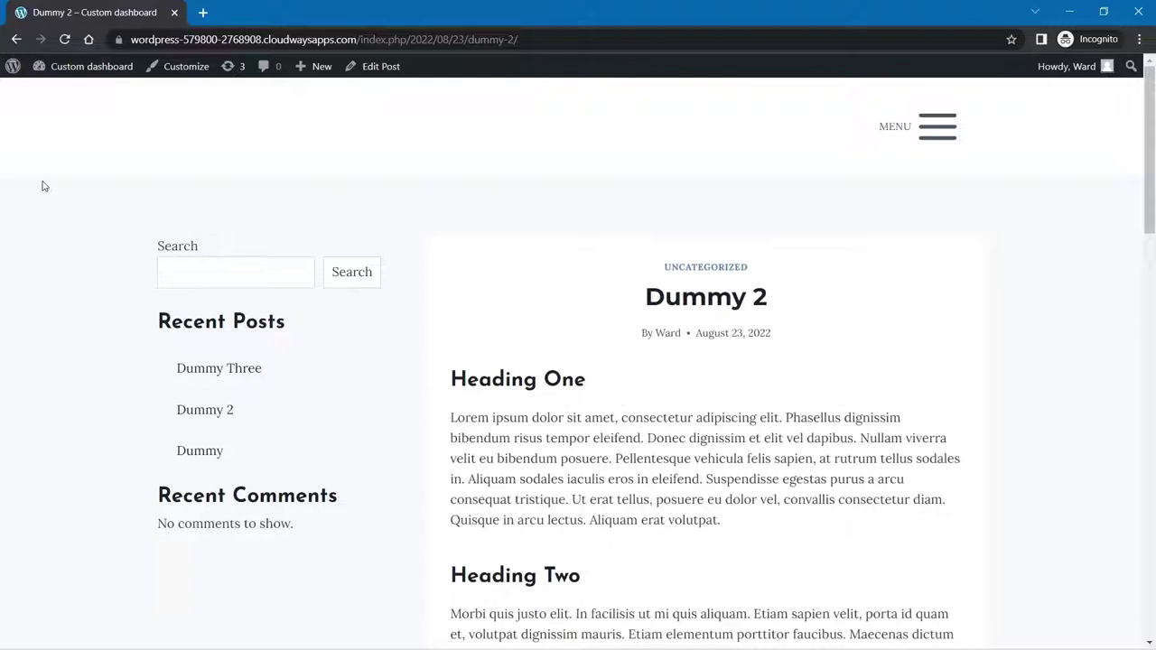
# Step: Add a new Kadence element from the WordPress dashboard, choosing Template as the element type
pyautogui.click(85, 66)
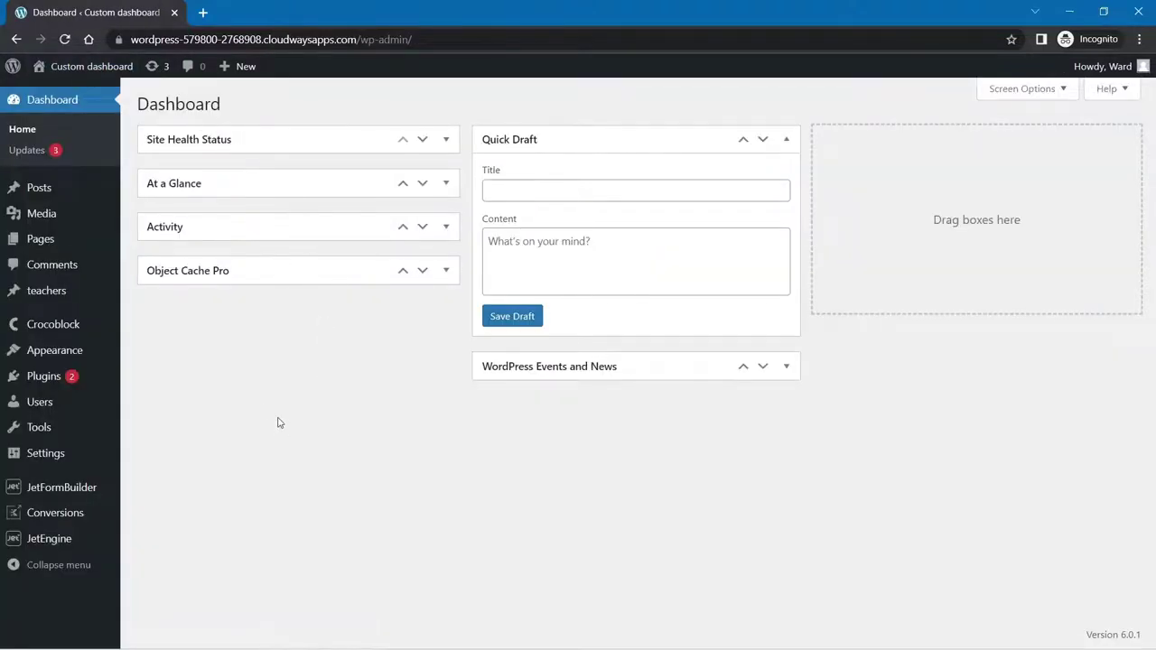
pyautogui.moveTo(64, 352)
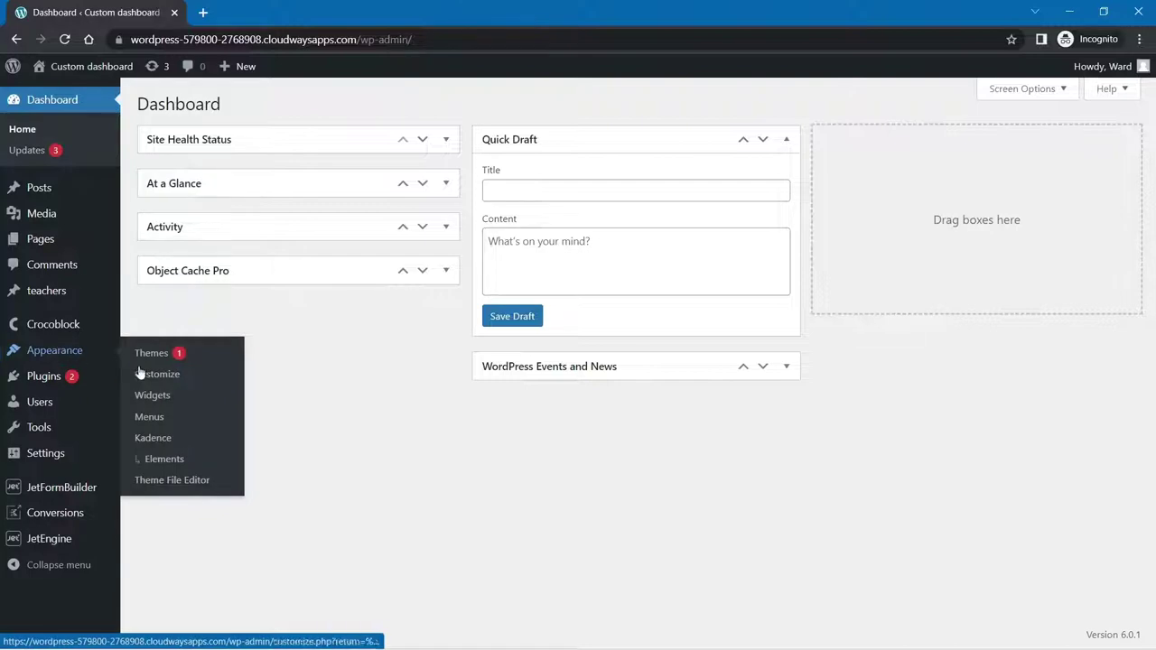
pyautogui.click(169, 464)
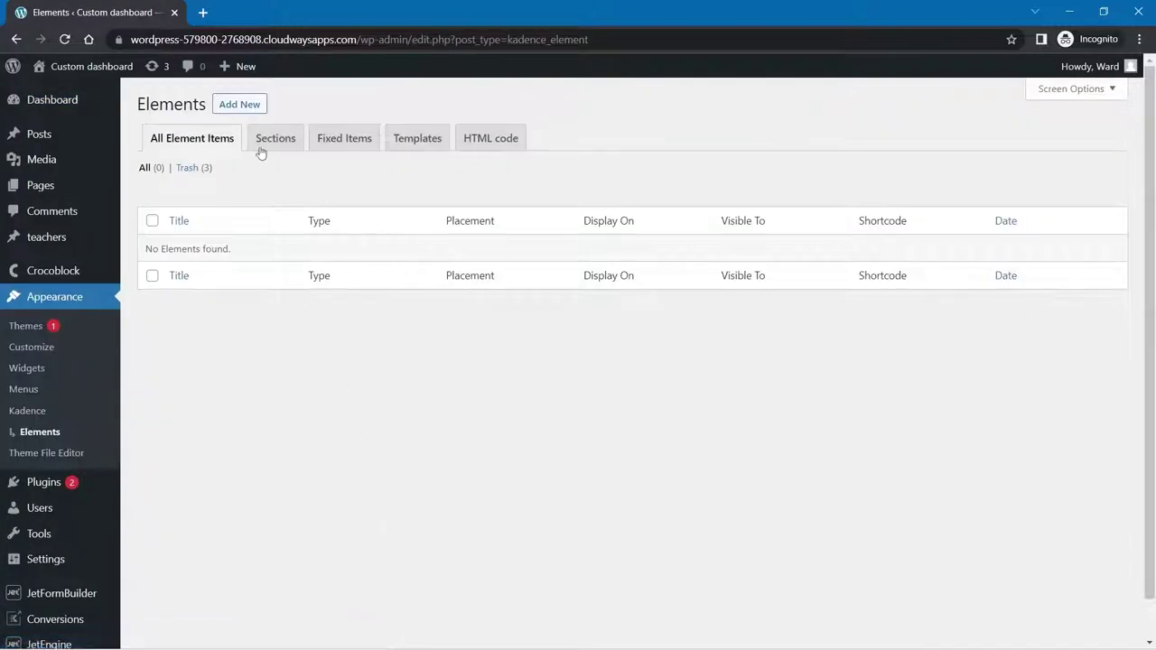
pyautogui.click(237, 104)
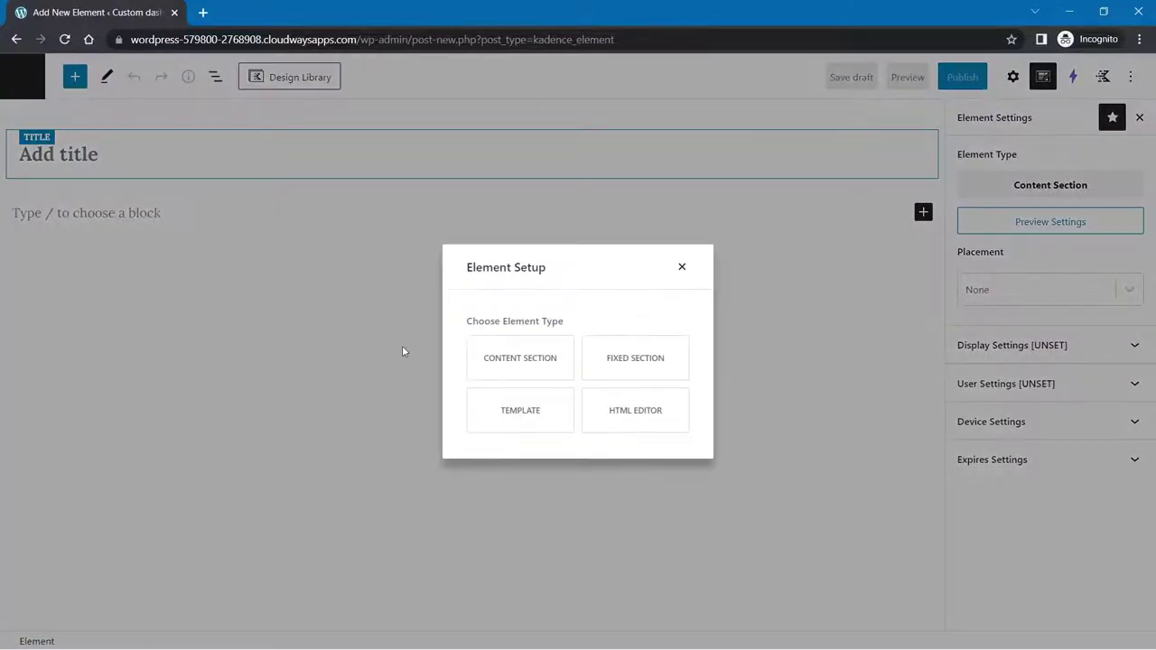
pyautogui.click(523, 417)
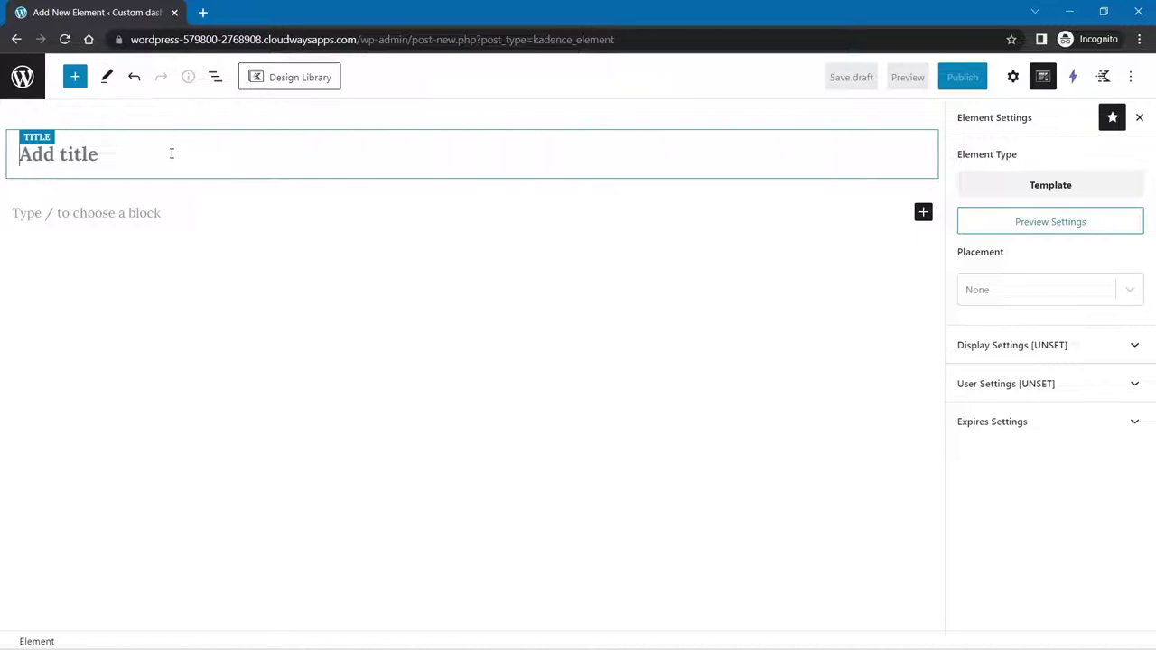
# Step: Title the template "Custom sidebar for post" and set its placement to Replace Sidebar
pyautogui.write('Custom')
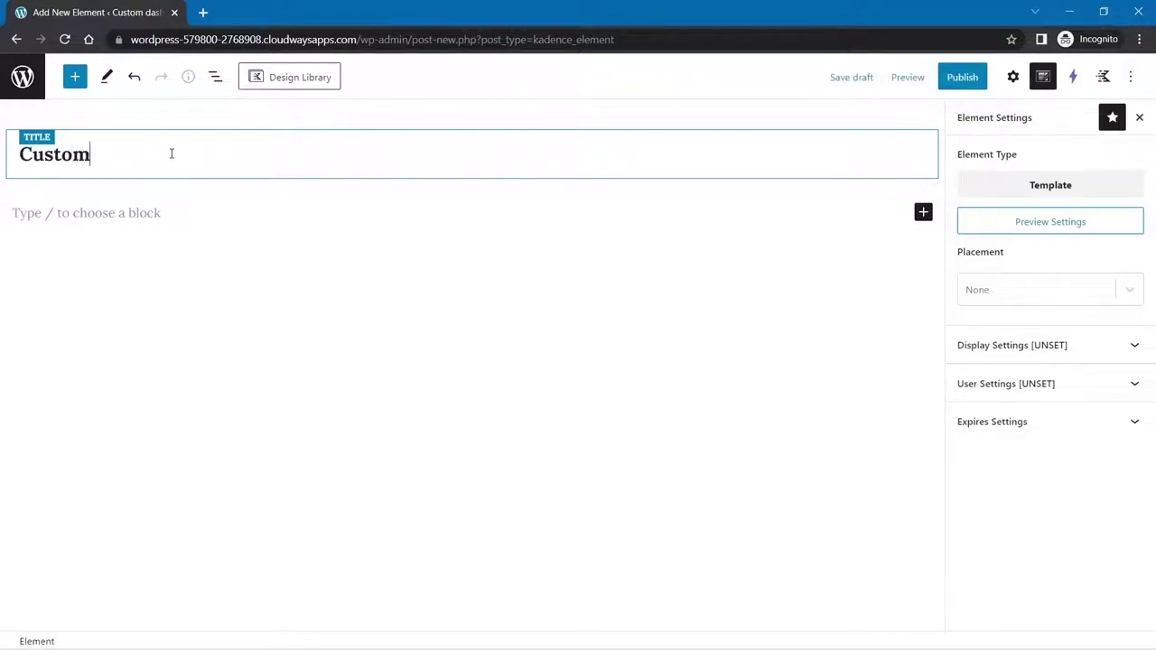
pyautogui.write(' sidebar for ')
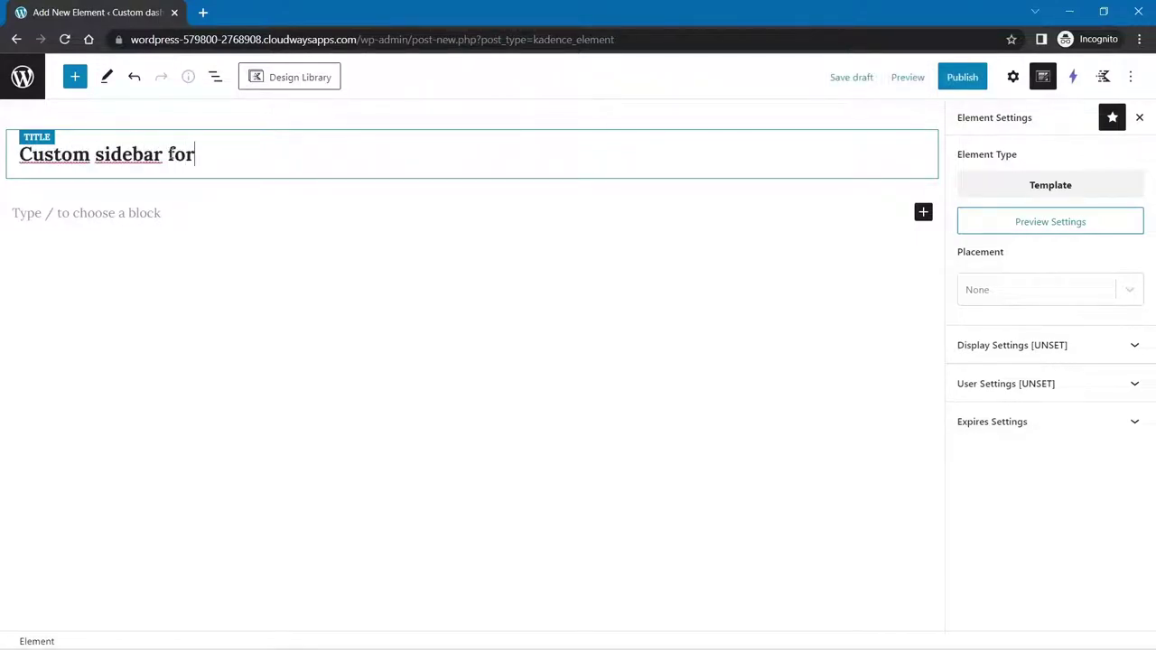
pyautogui.write('post')
pyautogui.click(1038, 298)
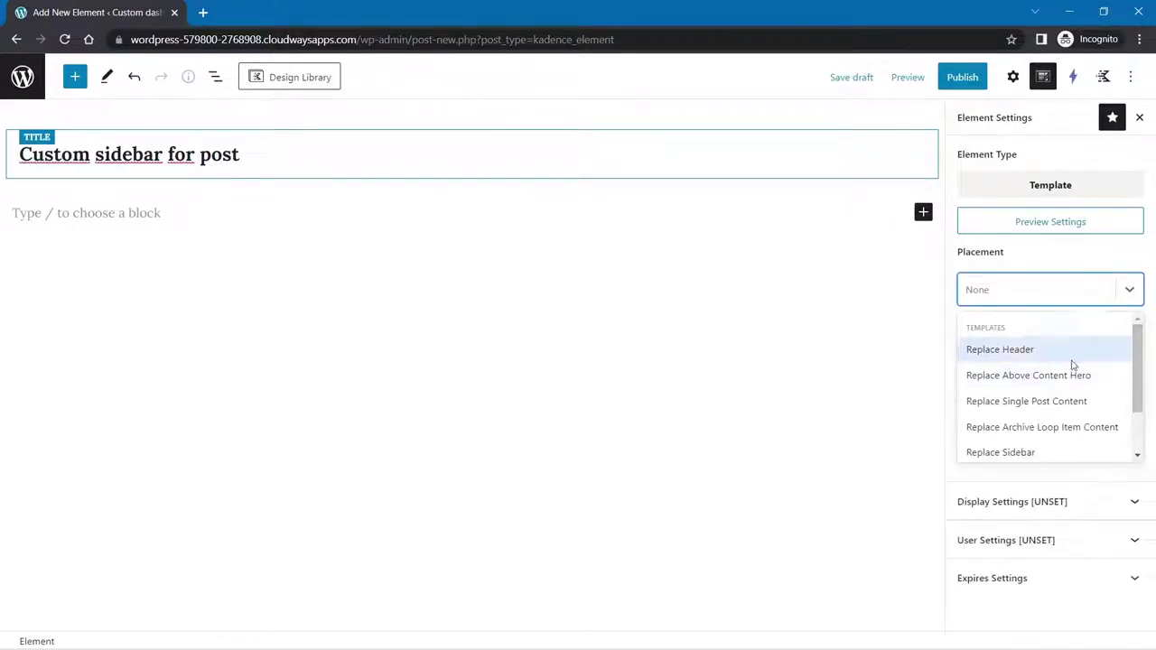
pyautogui.click(1005, 454)
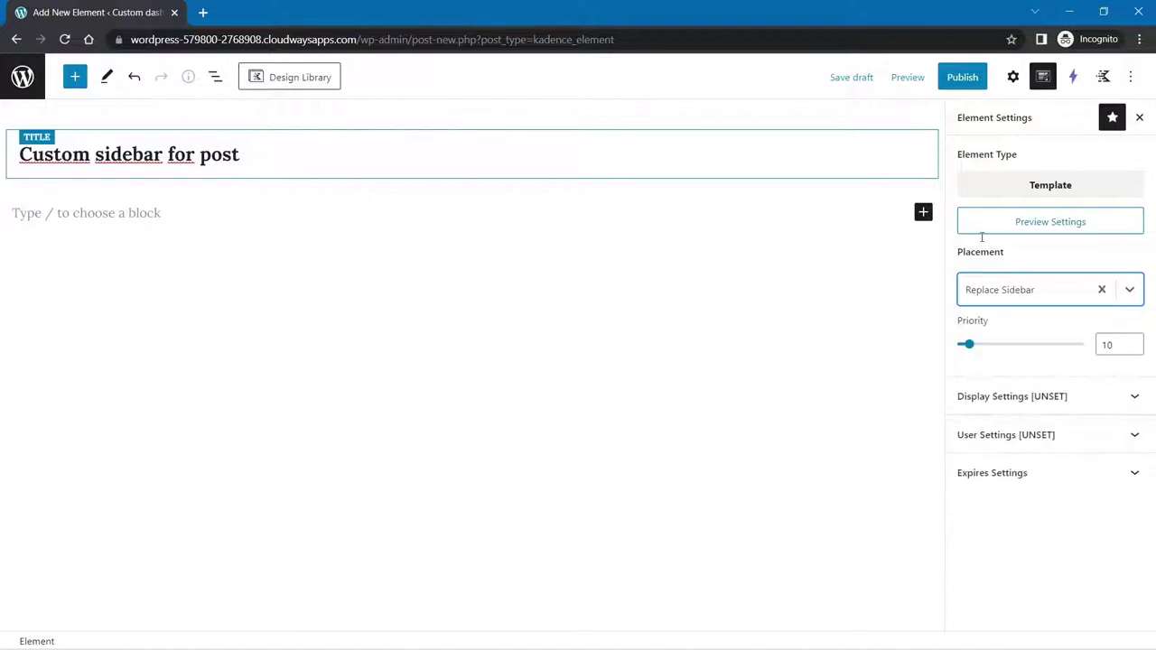
# Step: Set the template's display settings to show on Single Posts
pyautogui.click(1037, 398)
pyautogui.scroll(-1, 1043, 451)
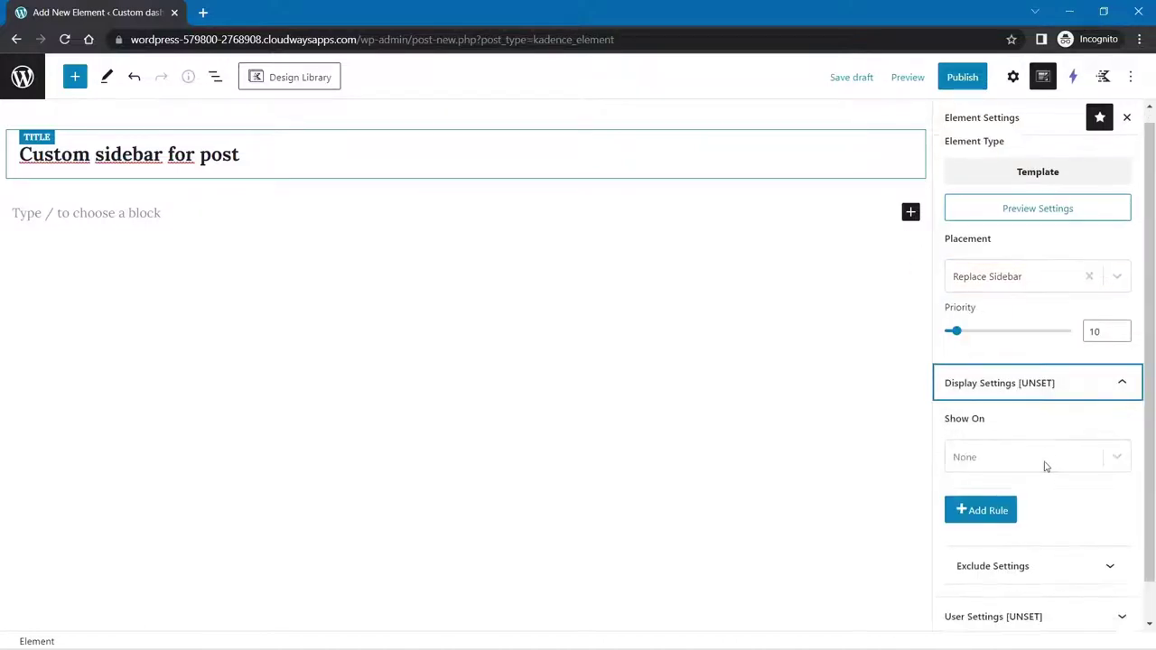
pyautogui.click(1021, 417)
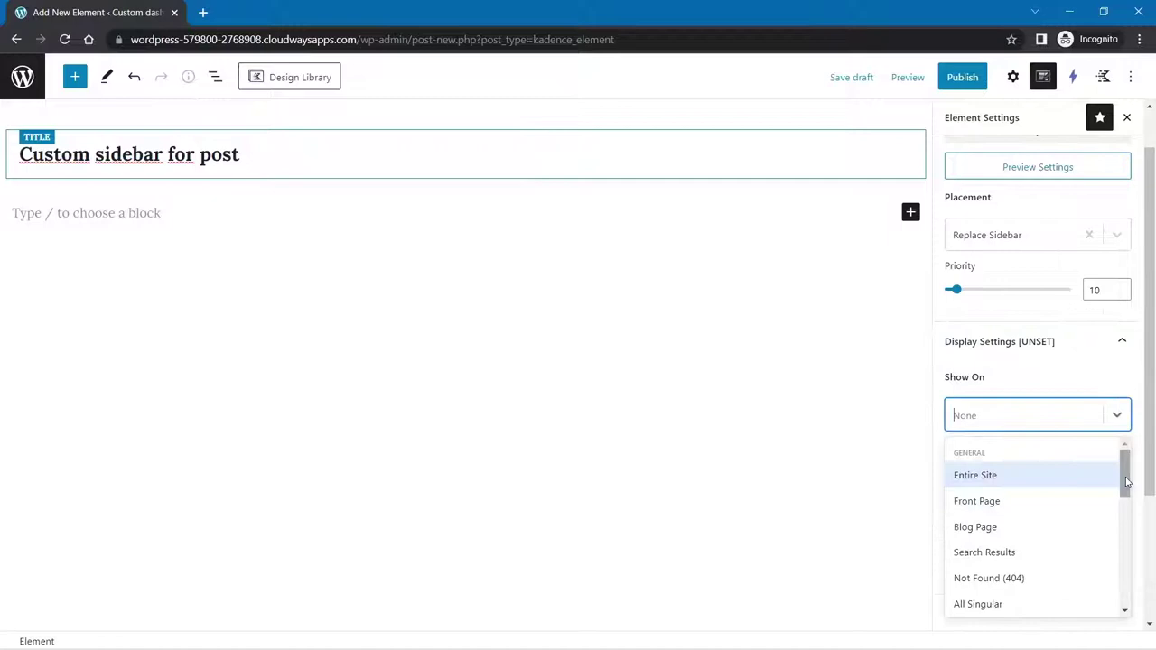
pyautogui.moveTo(1126, 484); pyautogui.dragTo(1127, 549)
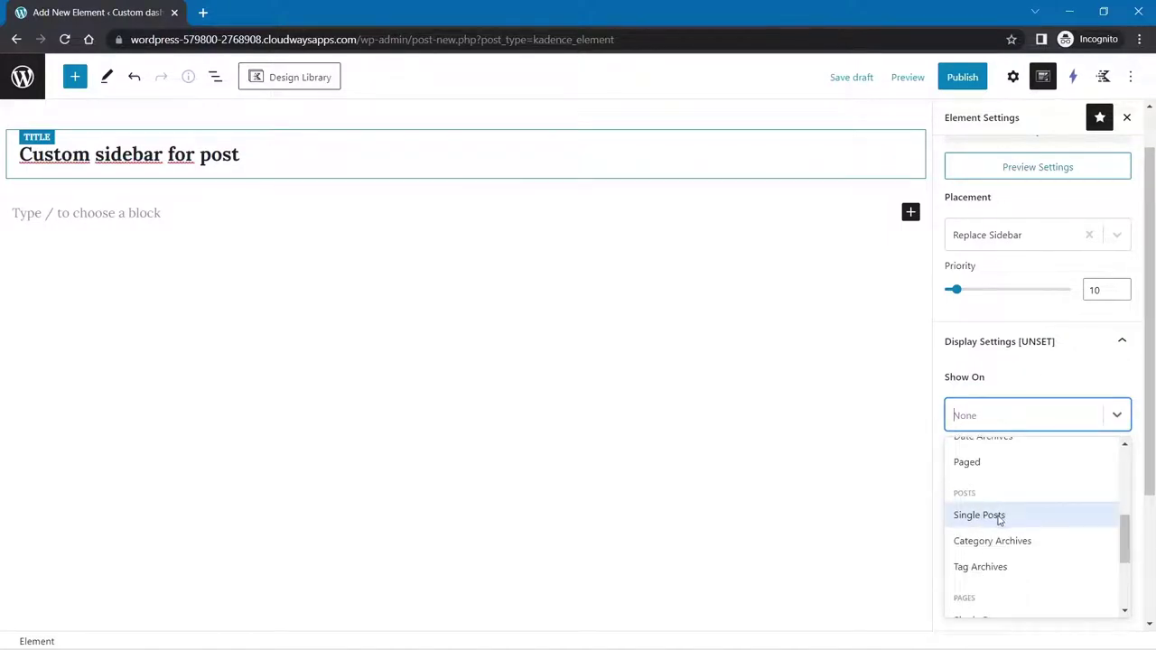
pyautogui.moveTo(1126, 526); pyautogui.dragTo(1128, 587)
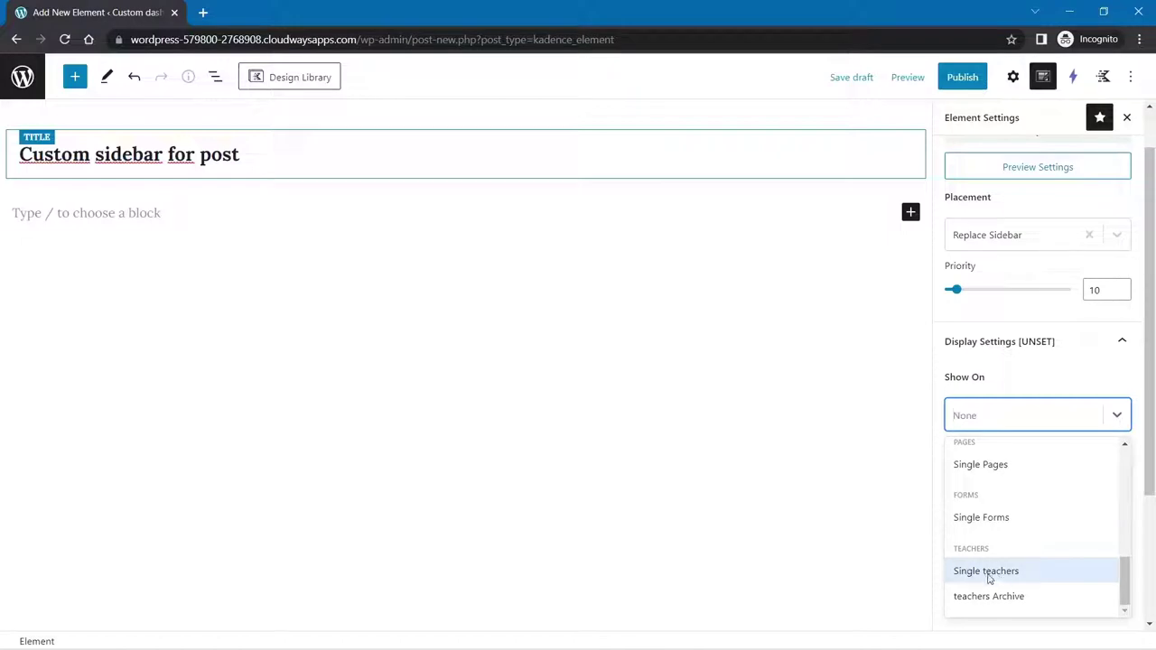
pyautogui.scroll(3, 1078, 593)
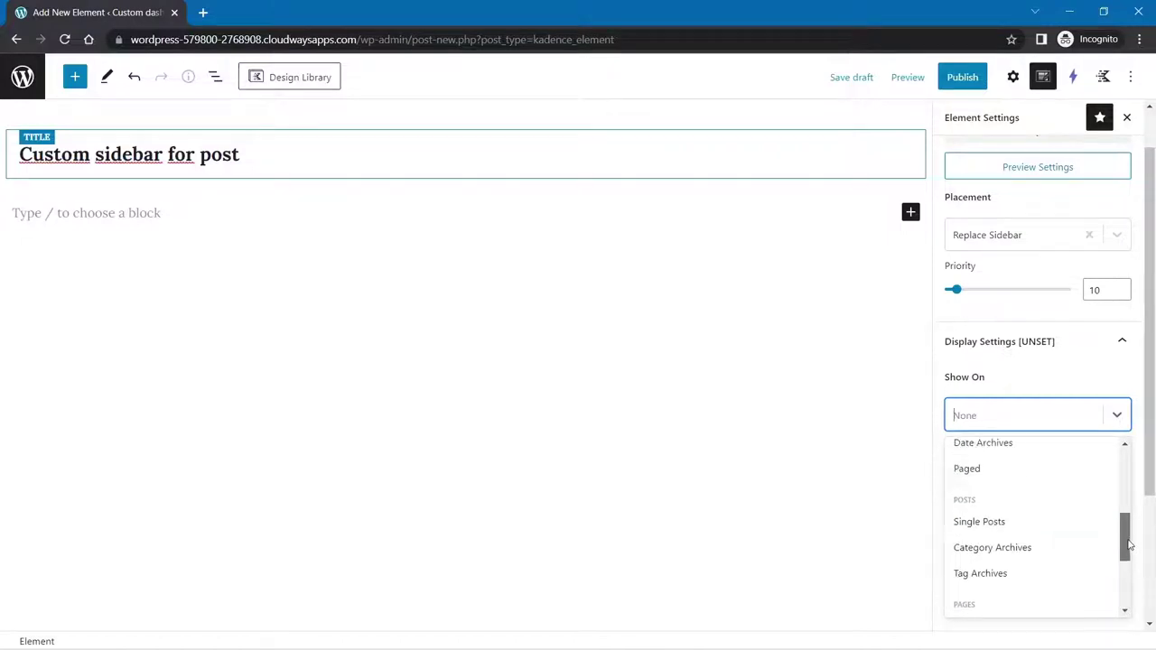
pyautogui.click(977, 522)
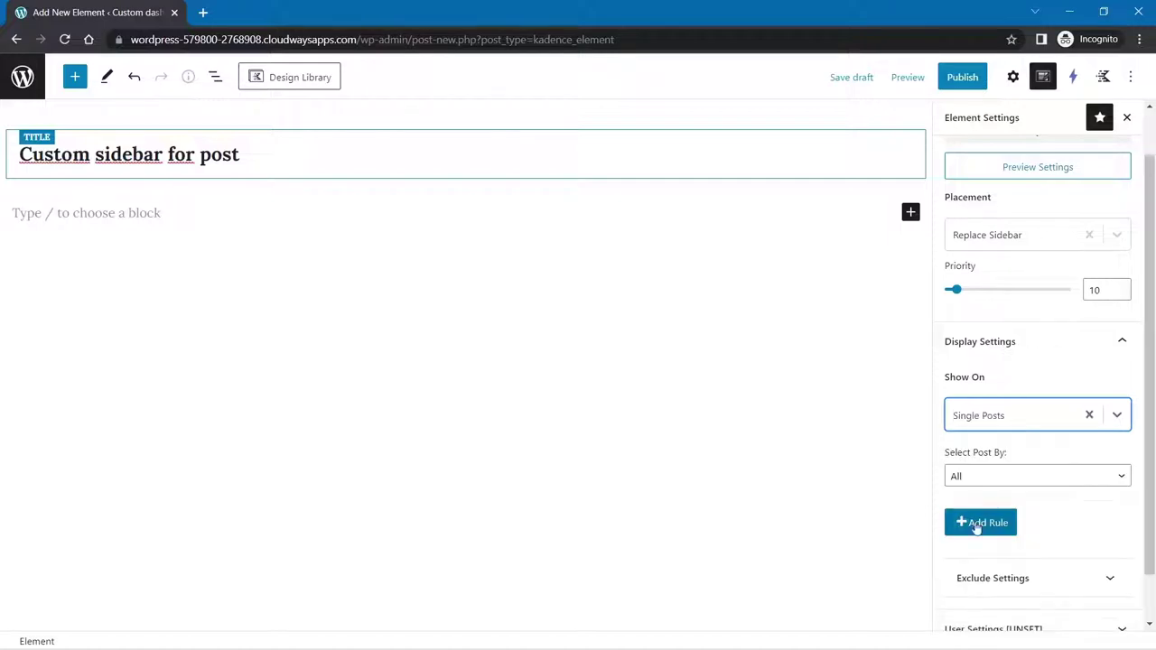
# Step: Make the template visible to All Users in its user settings
pyautogui.scroll(-2, 1045, 548)
pyautogui.click(1019, 572)
pyautogui.scroll(-2, 1010, 508)
pyautogui.click(1010, 511)
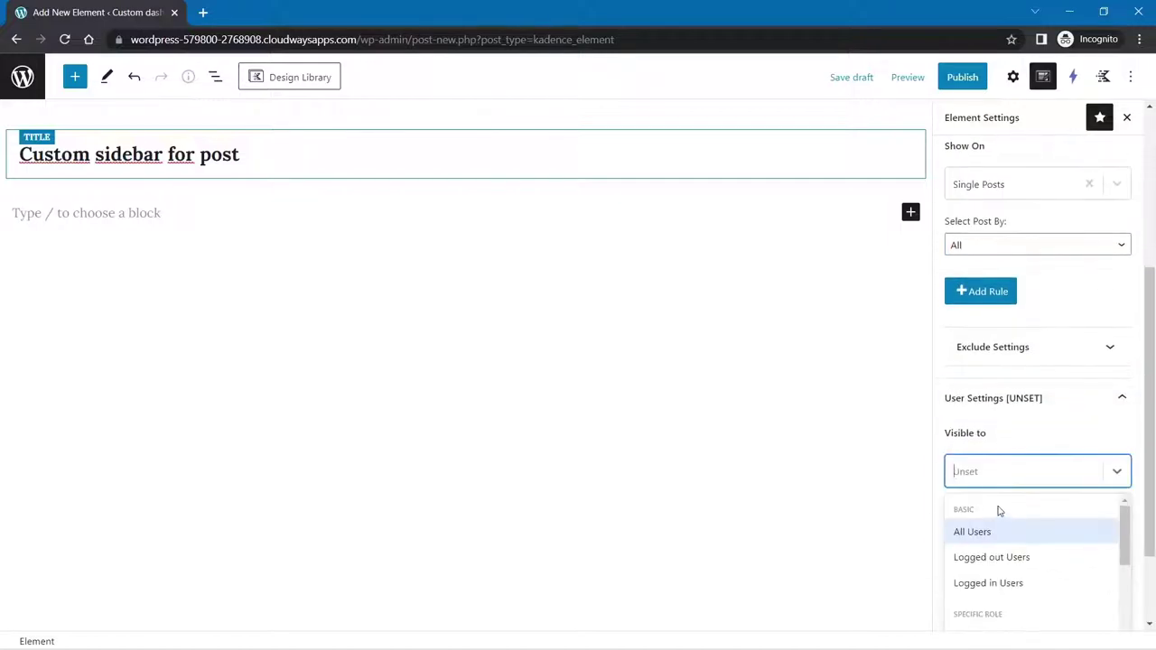
pyautogui.click(993, 533)
pyautogui.scroll(3, 1043, 533)
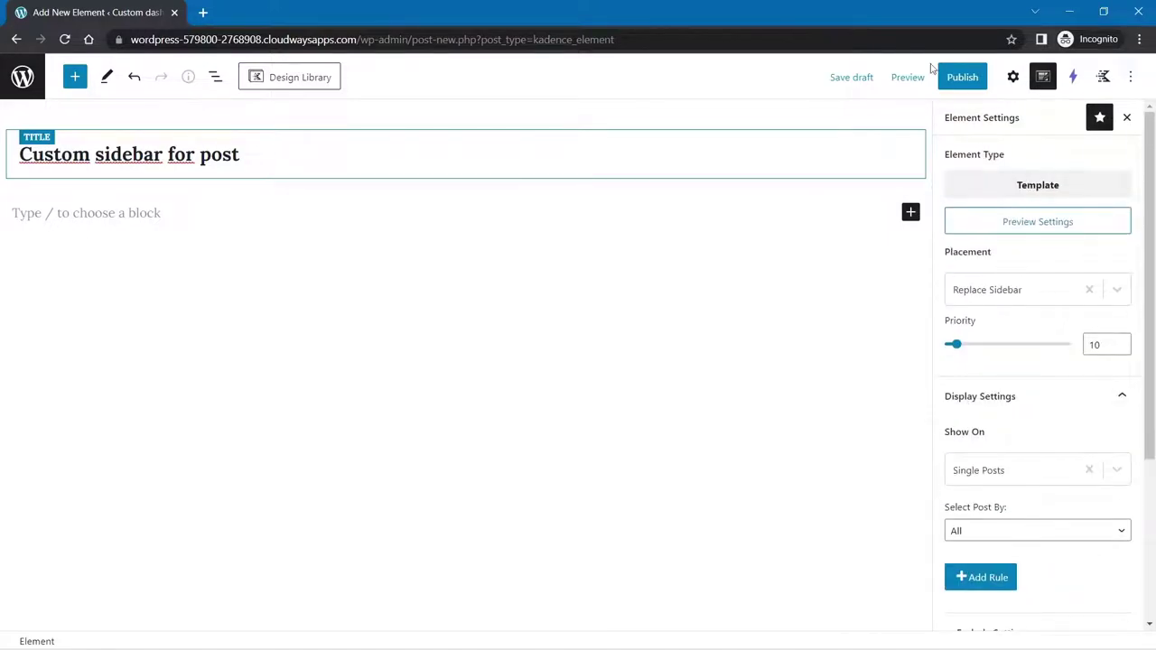
# Step: Publish the custom sidebar element and close the publishing confirmation
pyautogui.click(960, 77)
pyautogui.click(984, 78)
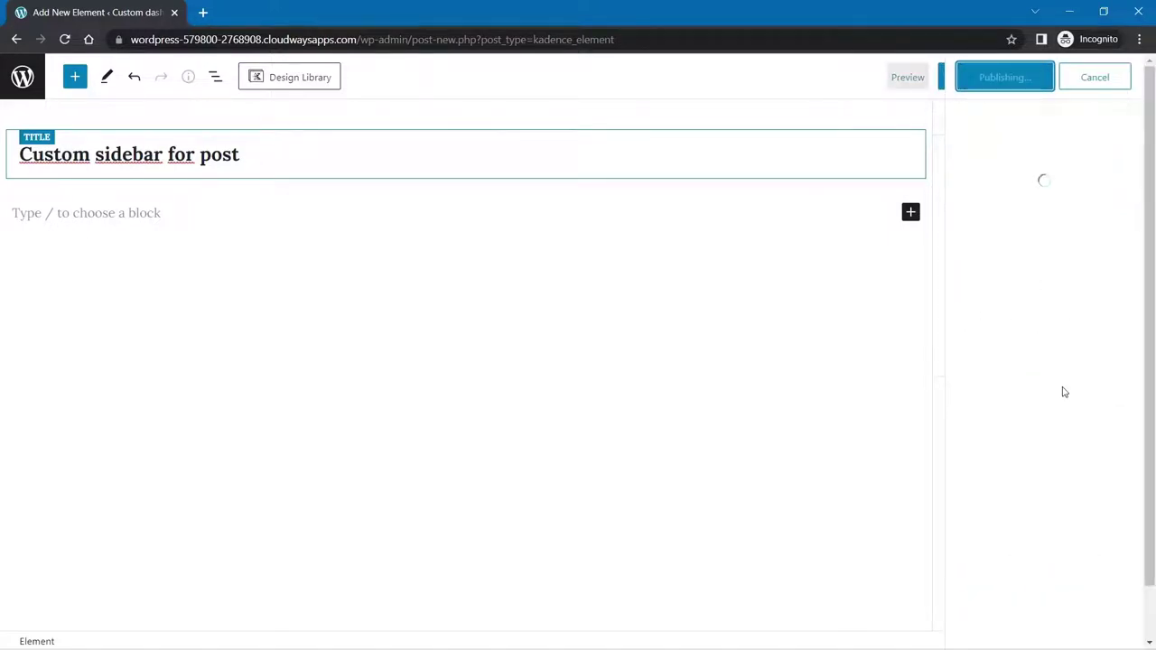
pyautogui.click(1130, 76)
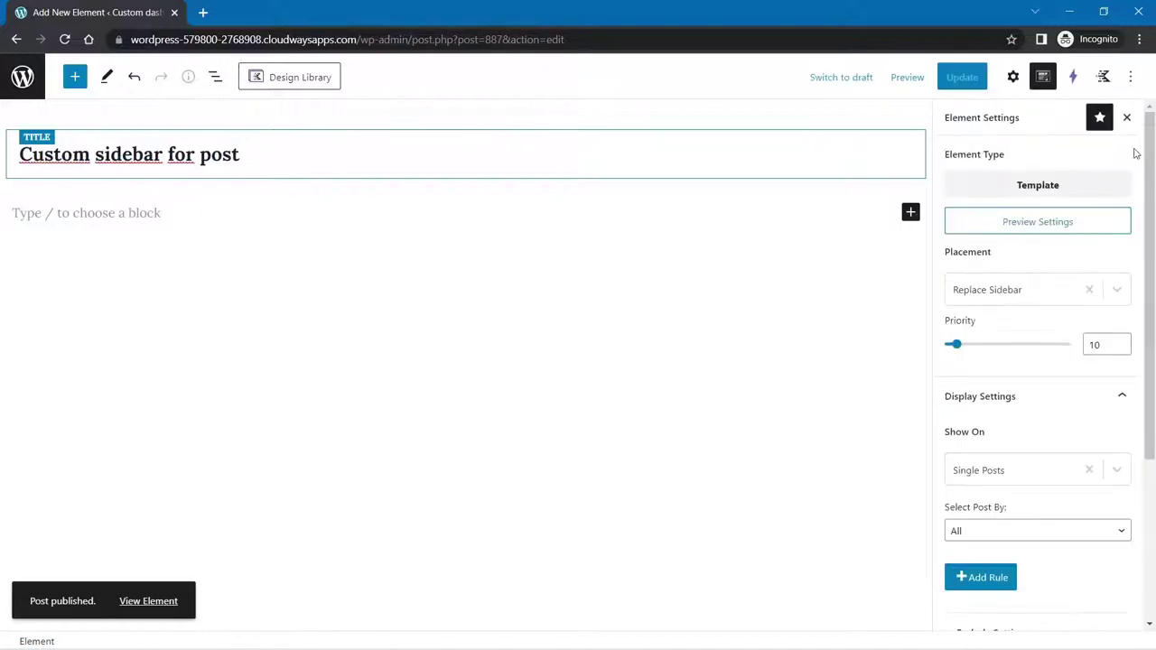
# Step: Insert a Kadence Table of Contents block in the sidebar template and use the plain list style without bullets or numbers
pyautogui.click(100, 221)
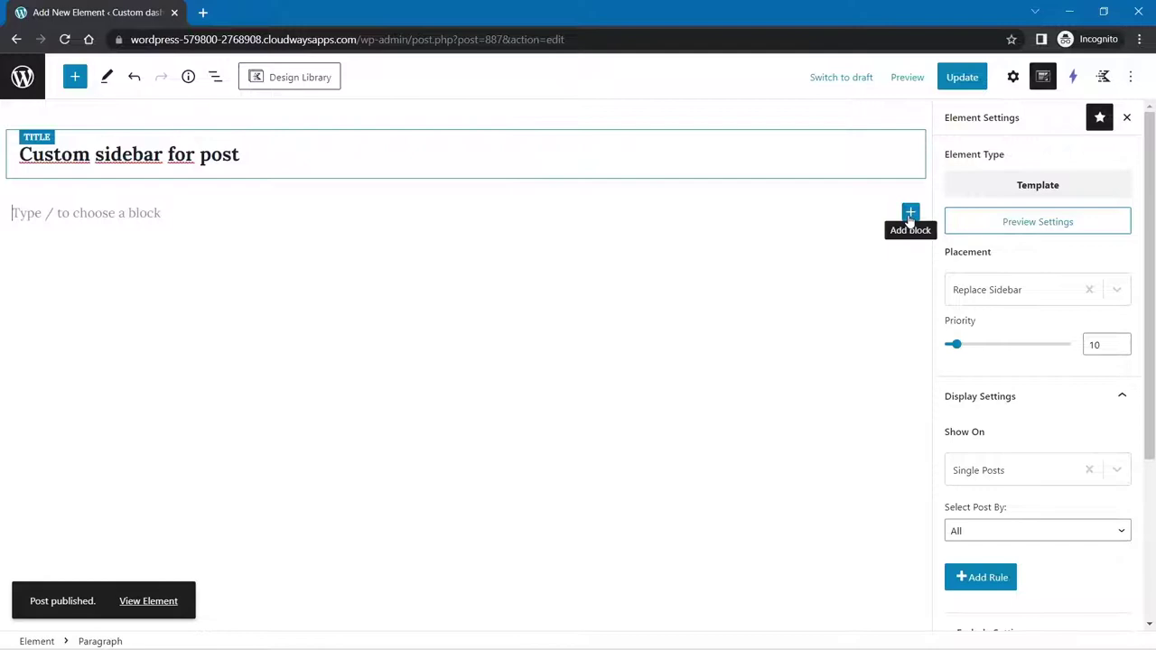
pyautogui.click(910, 215)
pyautogui.click(824, 473)
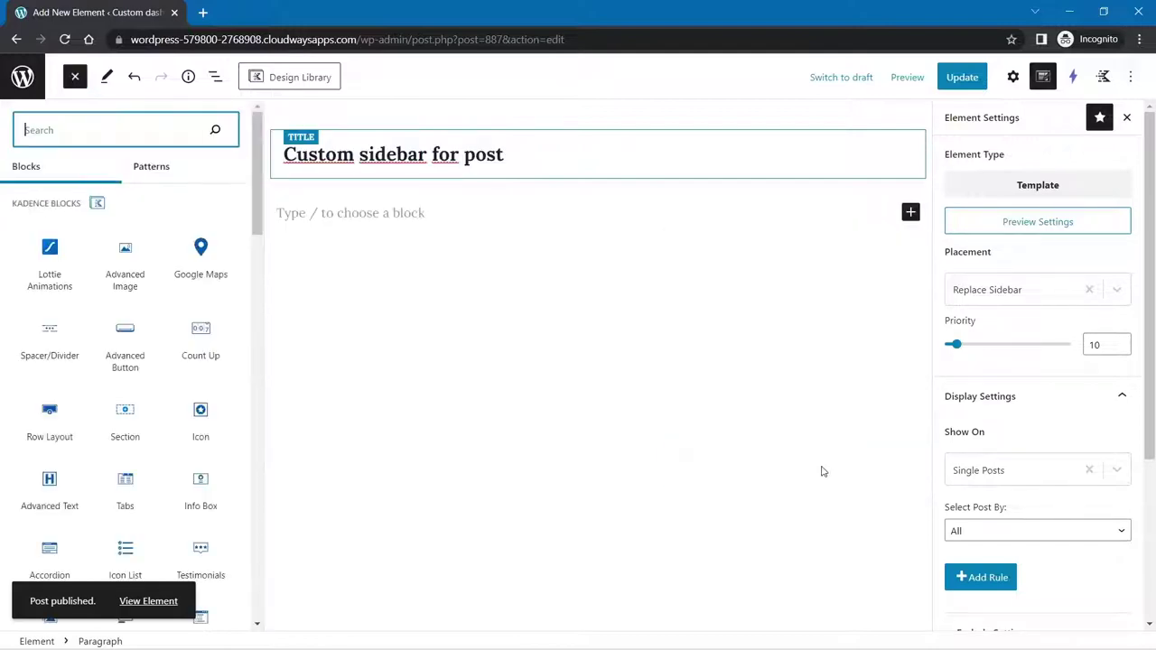
pyautogui.scroll(-1, 256, 181)
pyautogui.scroll(-5, 257, 181)
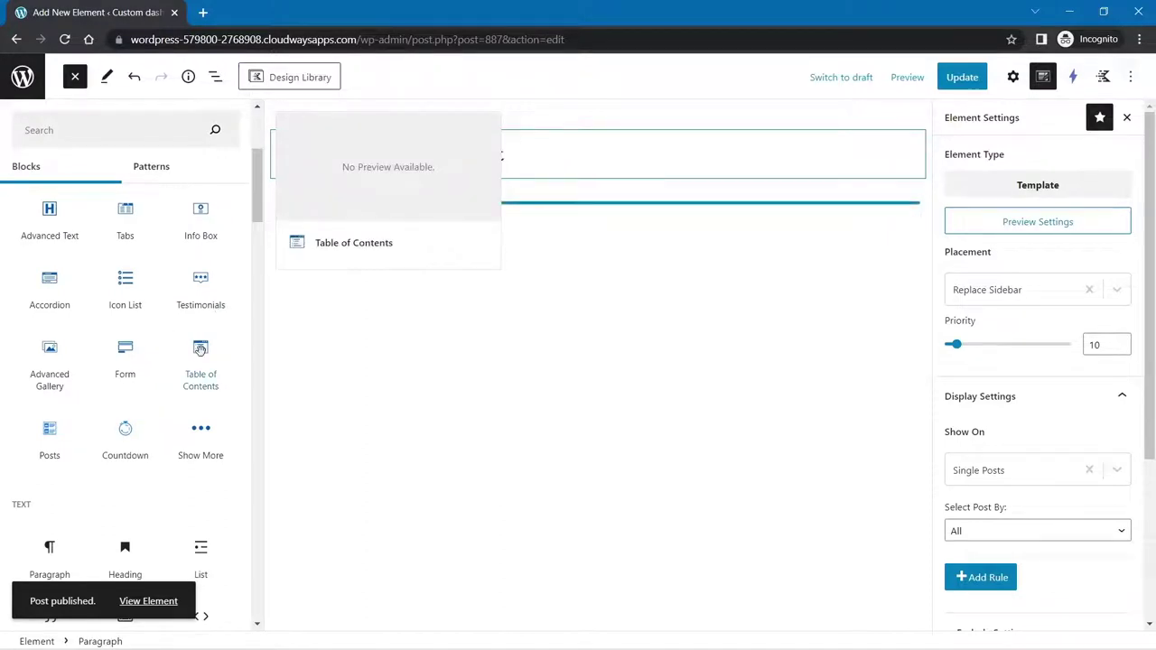
pyautogui.click(200, 350)
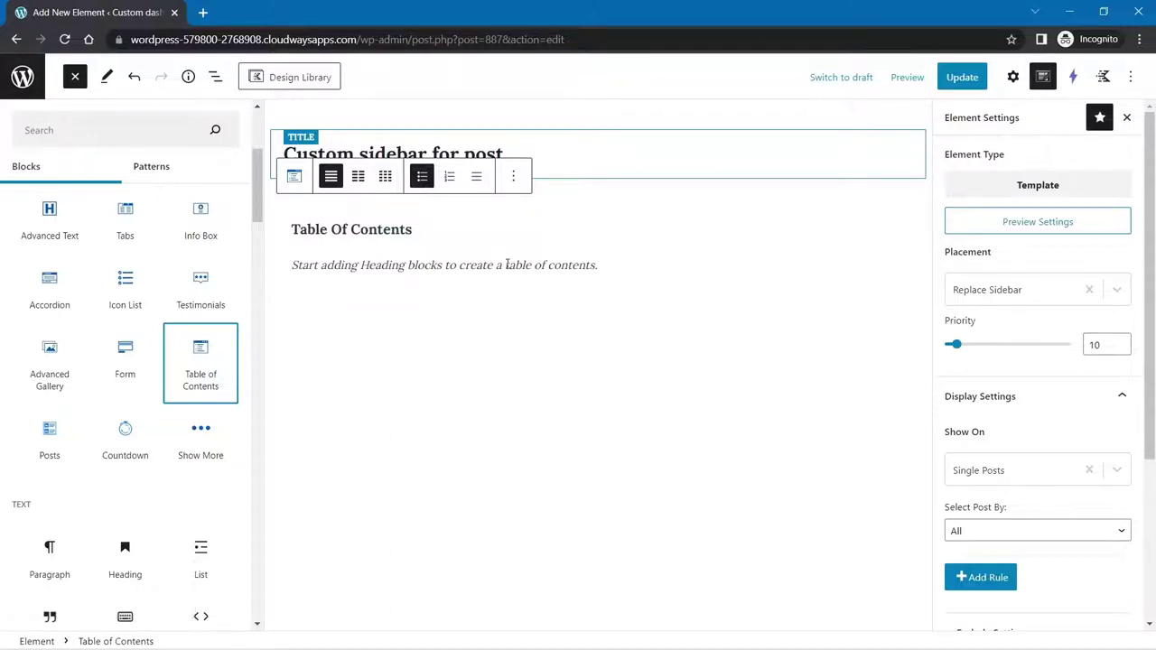
pyautogui.press('Escape')
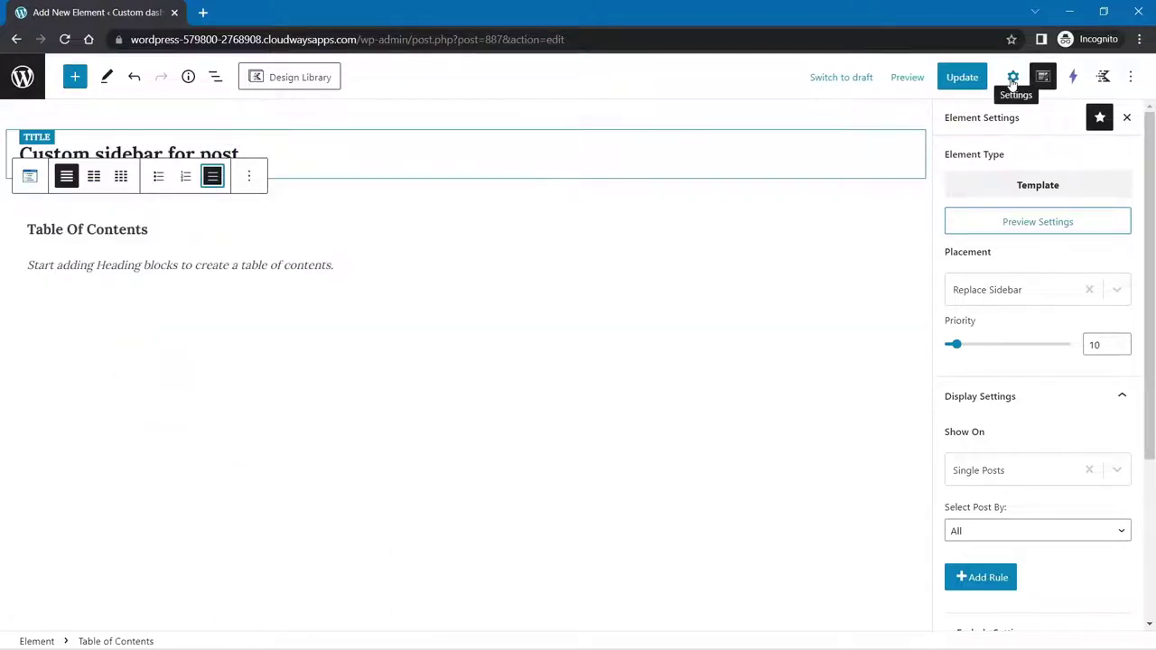
# Step: Open the settings of the Table of Contents block
pyautogui.click(1012, 78)
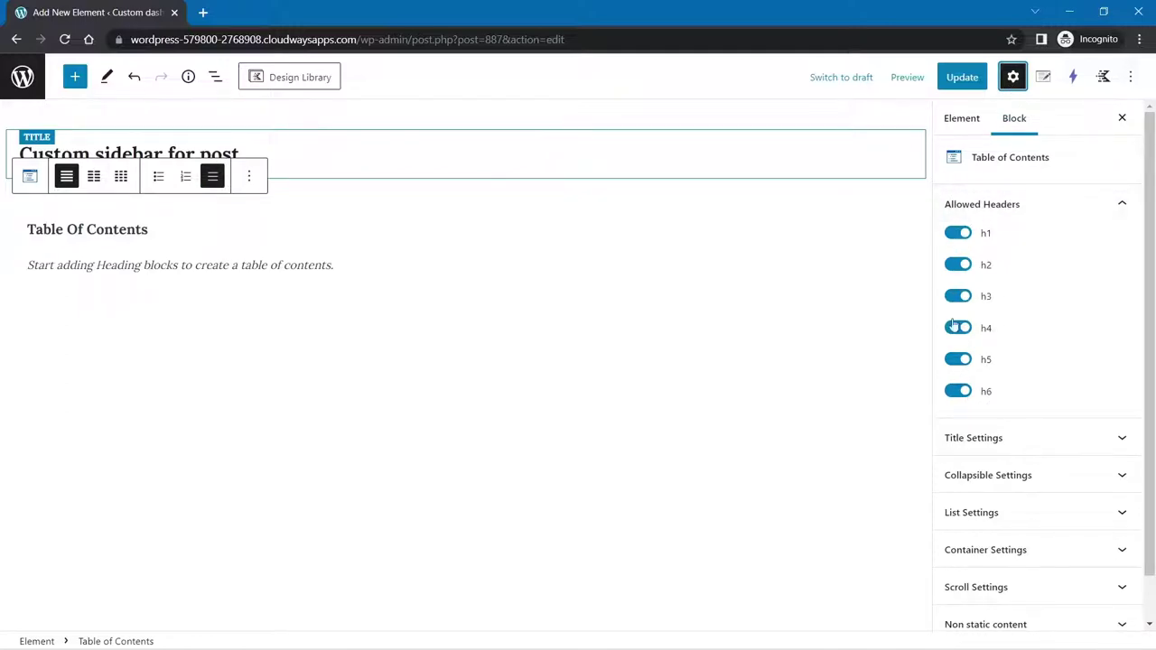
# Step: Try excluding the h4, h5 and h6 headers from the table of contents, and allow them again
pyautogui.click(960, 393)
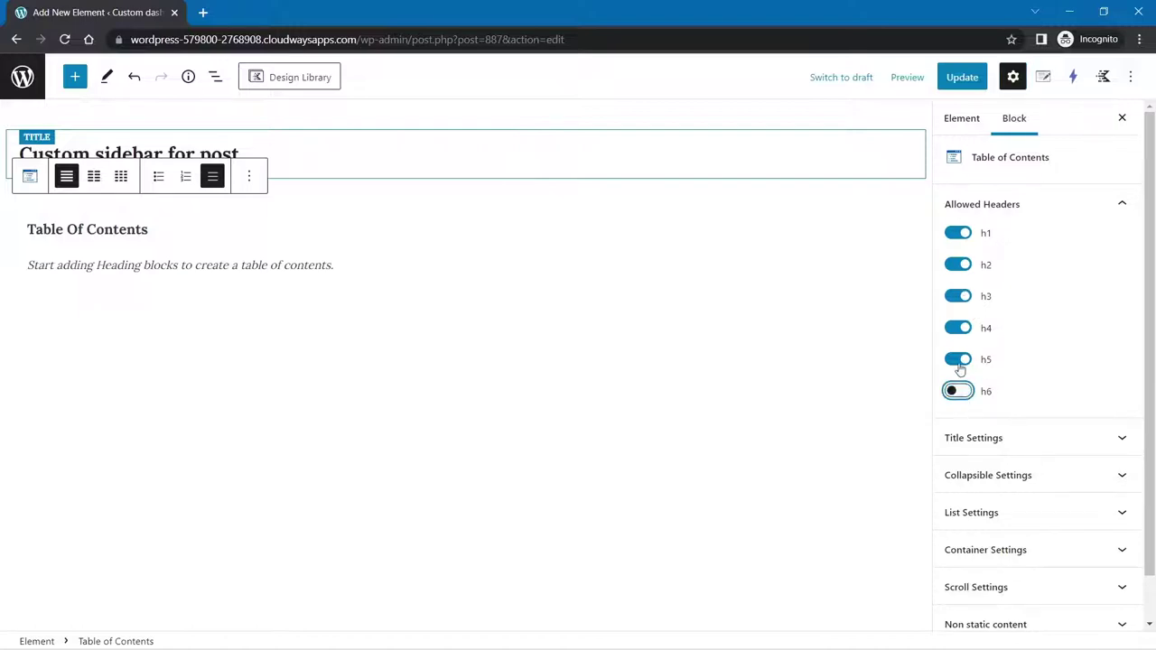
pyautogui.click(959, 359)
pyautogui.click(958, 328)
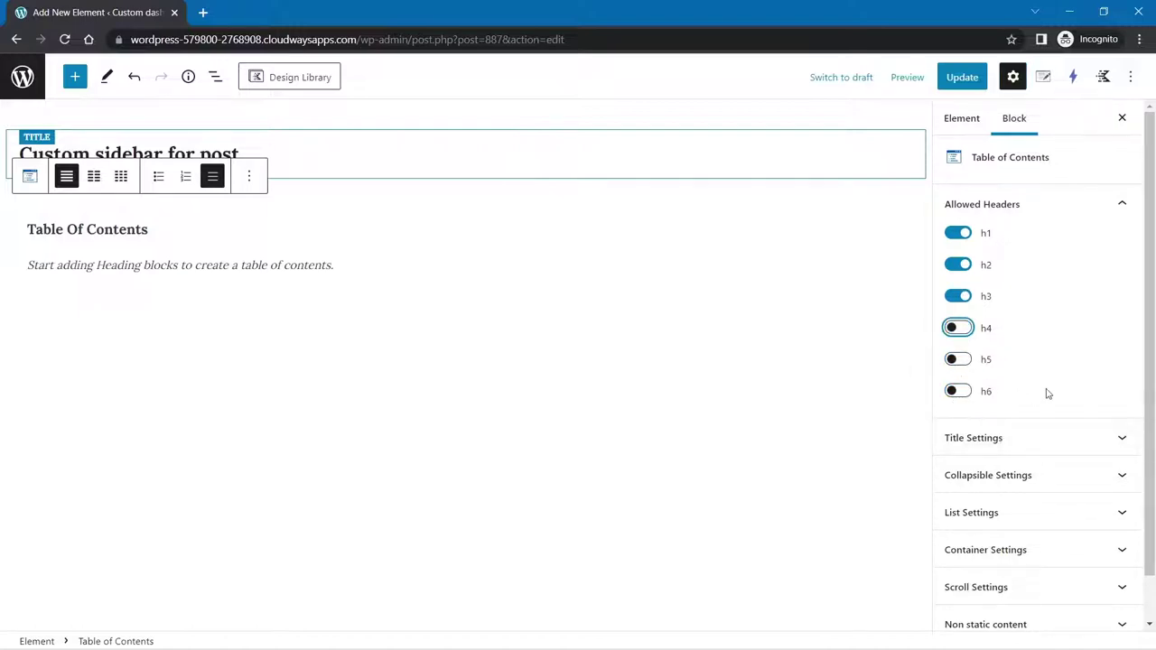
pyautogui.click(959, 328)
pyautogui.click(960, 360)
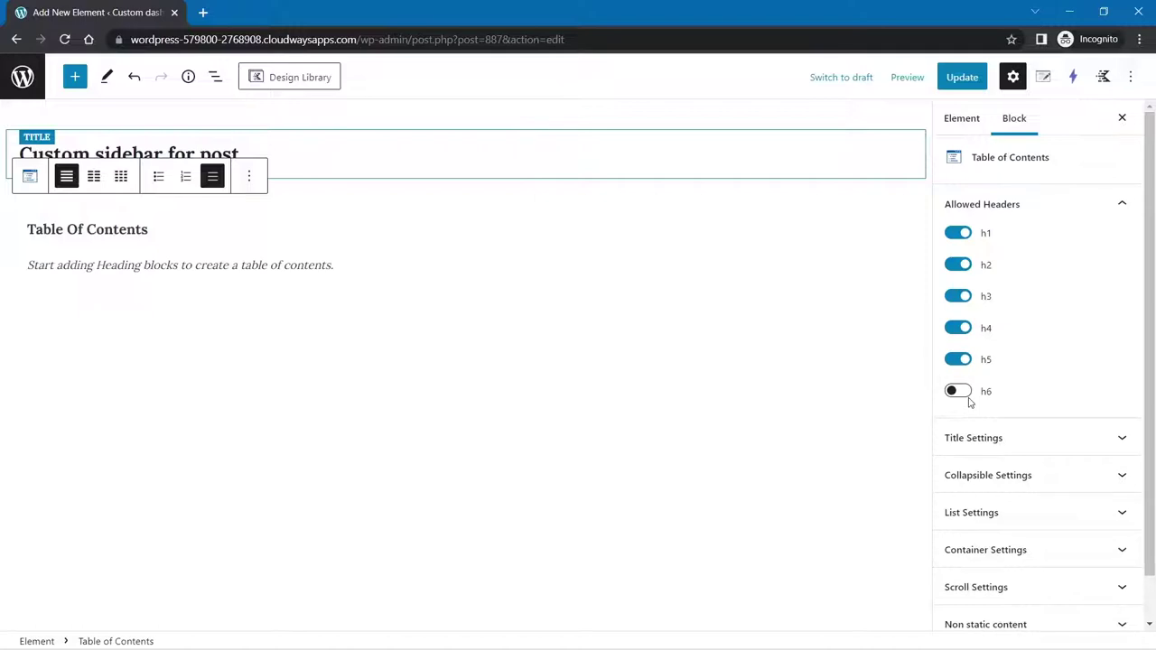
pyautogui.click(962, 393)
# Step: Enable collapsible content for the table of contents and let the title toggle it as well as the icon
pyautogui.click(1030, 206)
pyautogui.click(1029, 241)
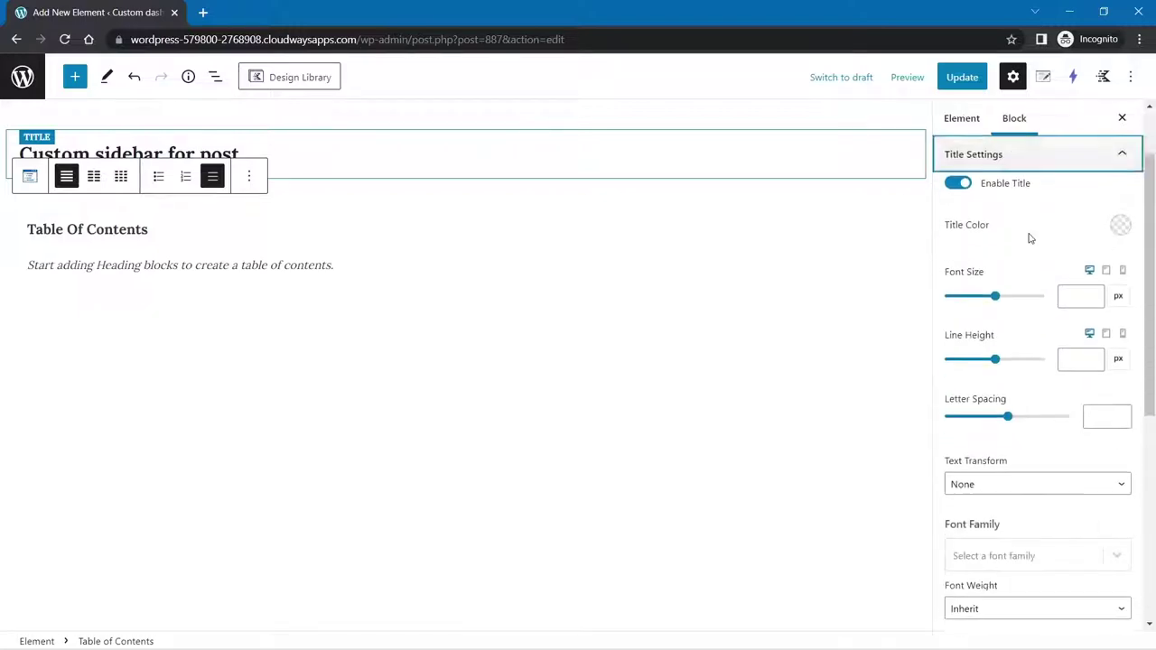
pyautogui.scroll(1, 1032, 234)
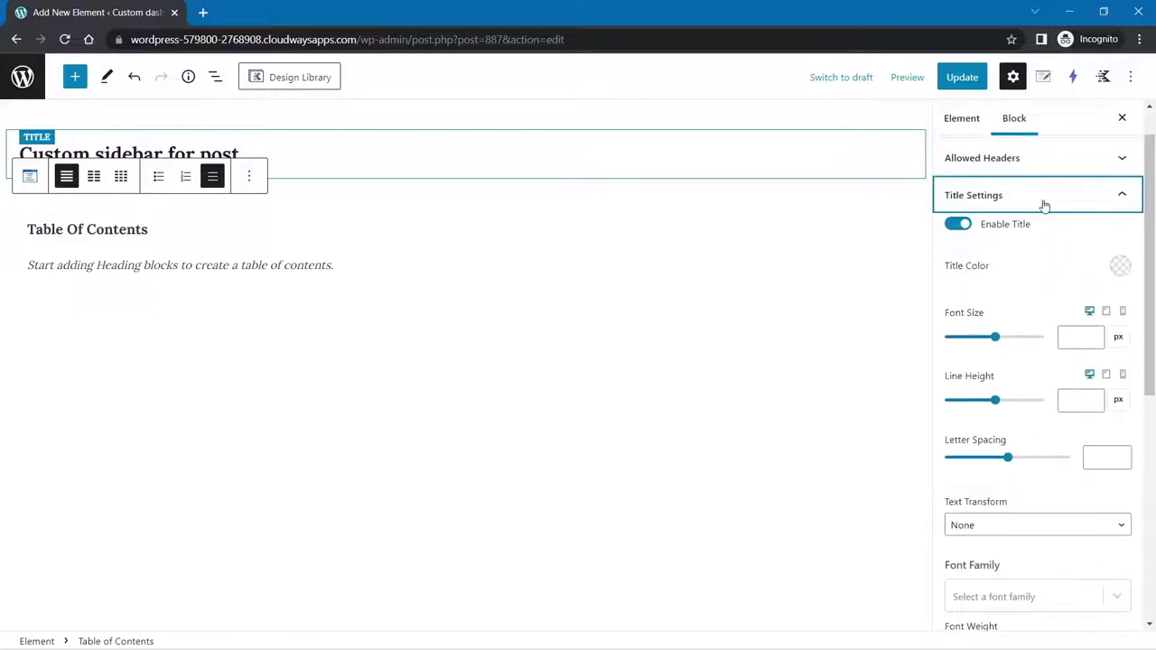
pyautogui.click(983, 197)
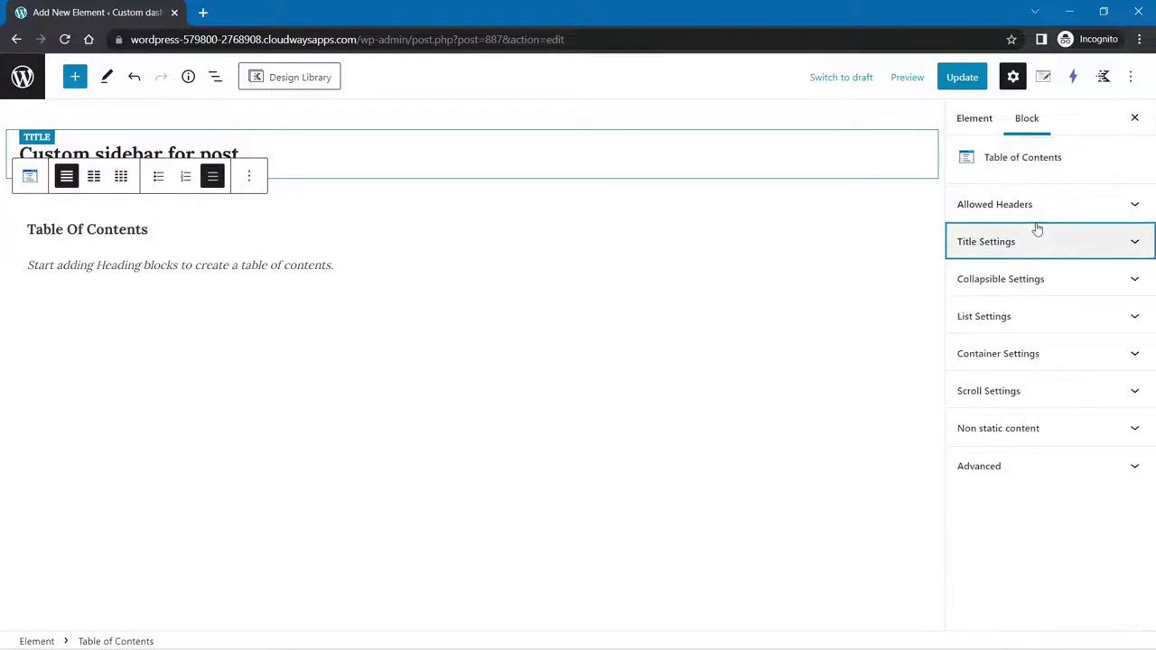
pyautogui.click(1033, 279)
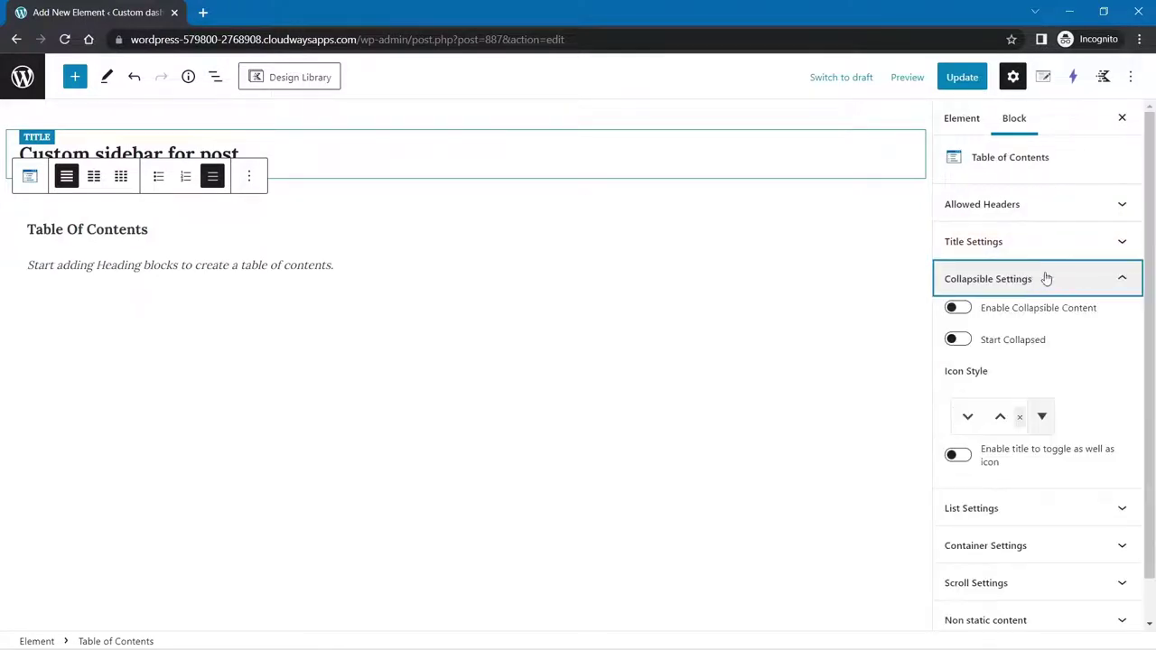
pyautogui.click(955, 311)
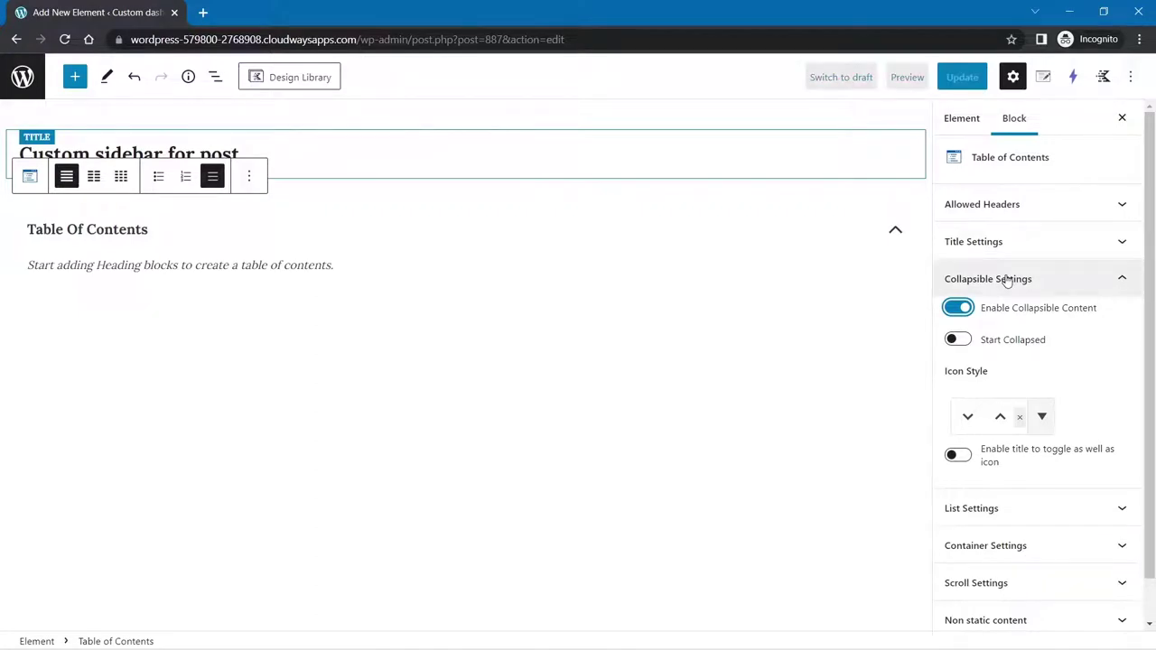
pyautogui.click(959, 457)
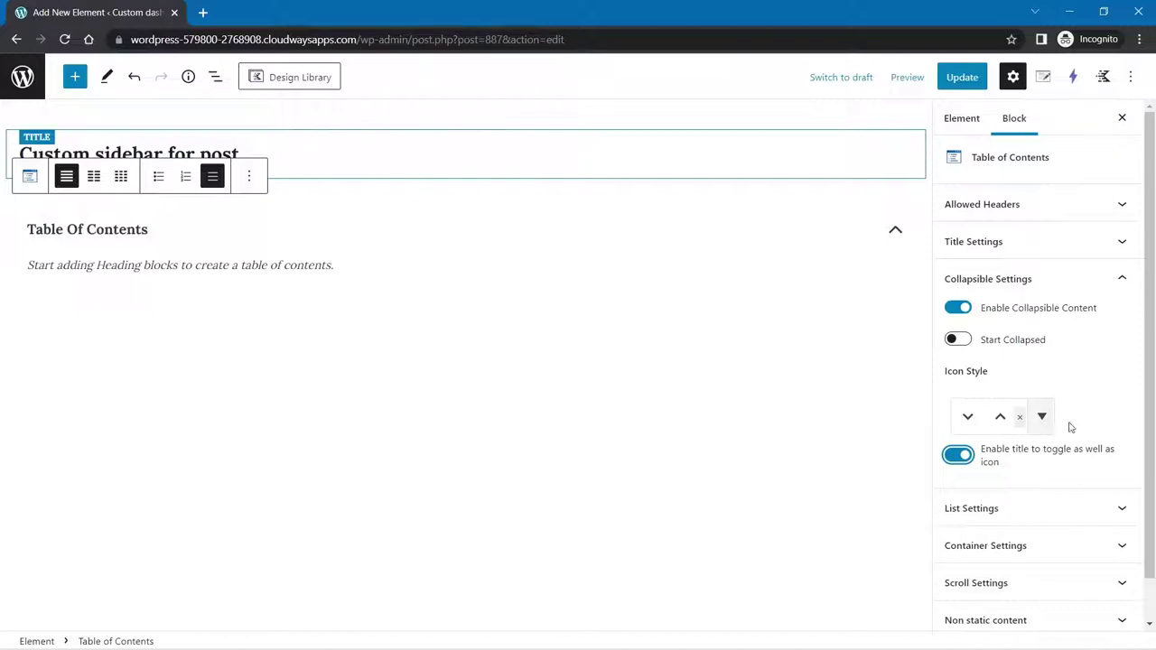
pyautogui.click(1005, 285)
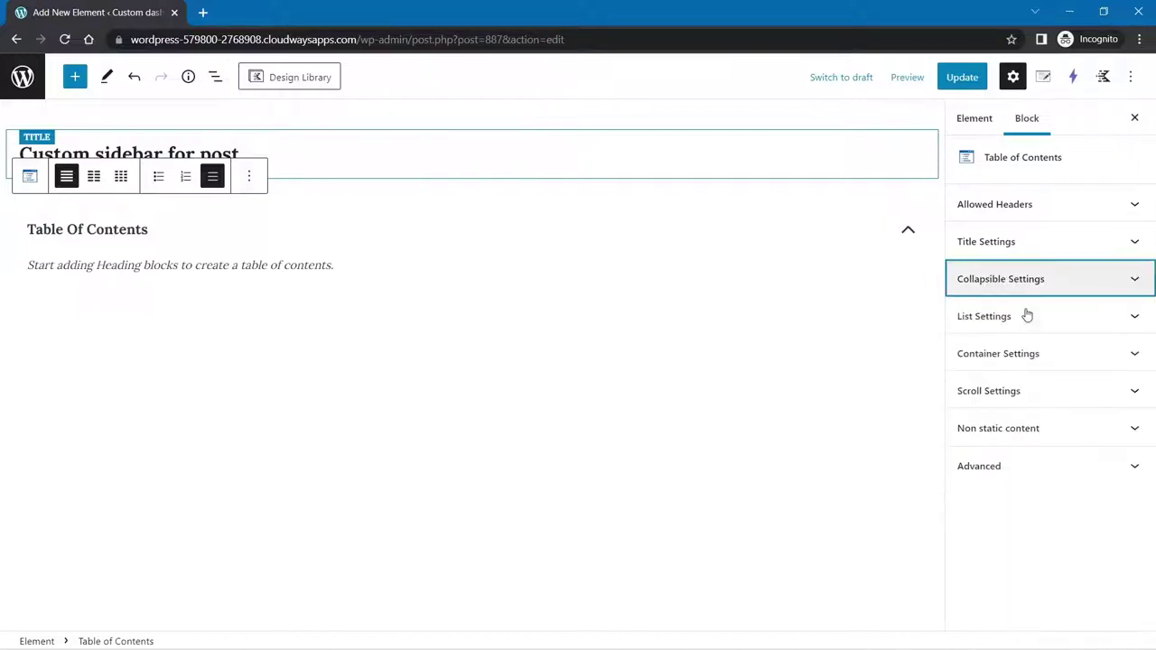
# Step: Set the list link style of the table of contents to Underline on Hover
pyautogui.click(1055, 317)
pyautogui.click(1008, 310)
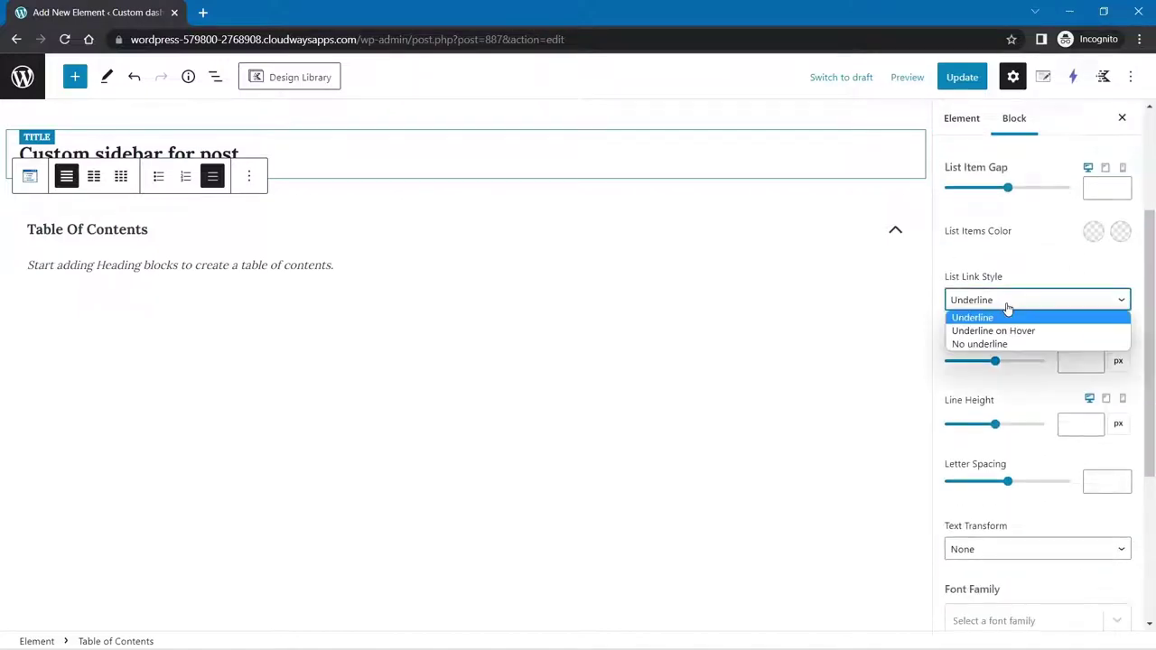
pyautogui.click(1022, 331)
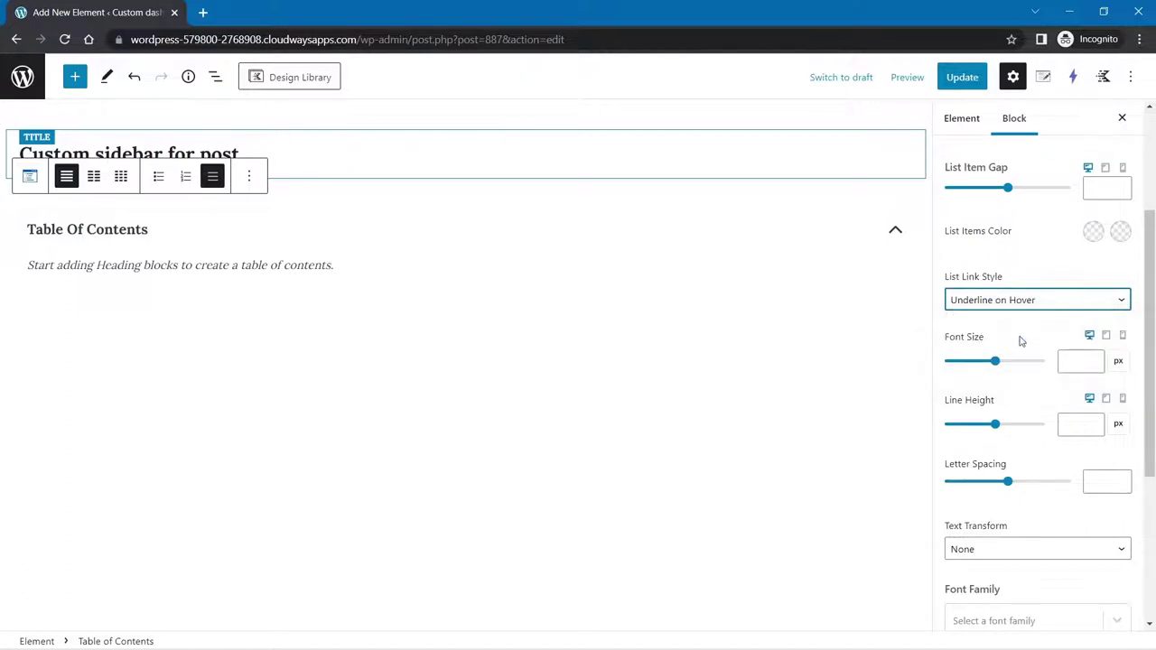
# Step: Try the darker blue palette color for the list items and near-white F7FAFC as their second color
pyautogui.scroll(1, 1013, 310)
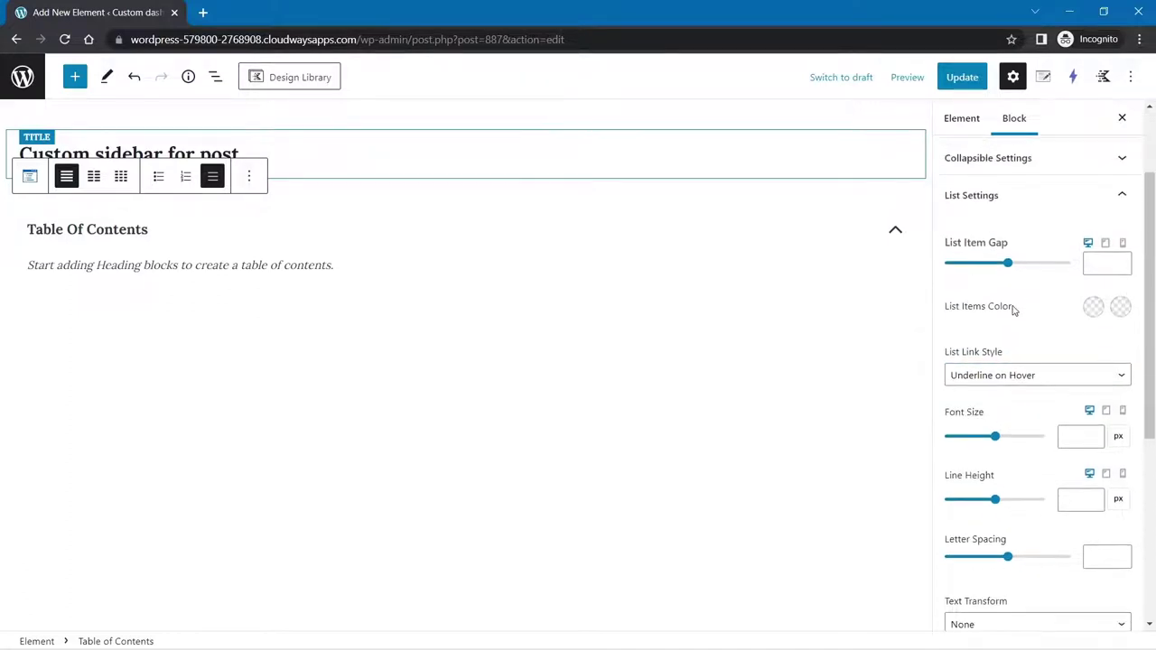
pyautogui.click(1093, 306)
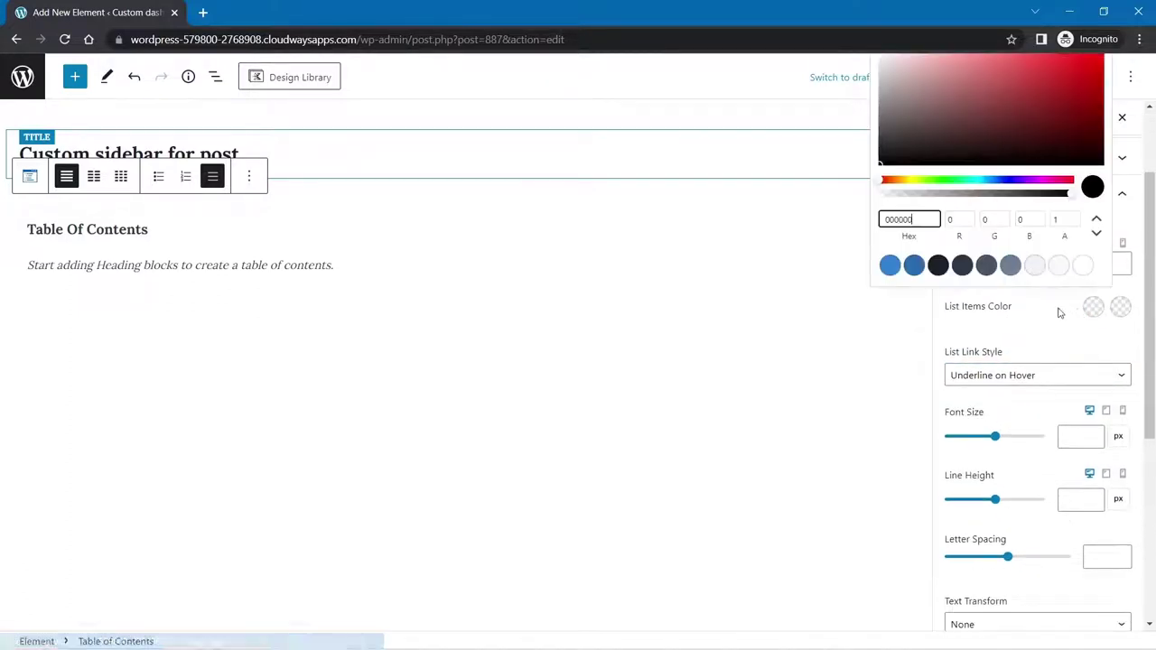
pyautogui.click(914, 265)
pyautogui.click(1071, 332)
pyautogui.click(1120, 307)
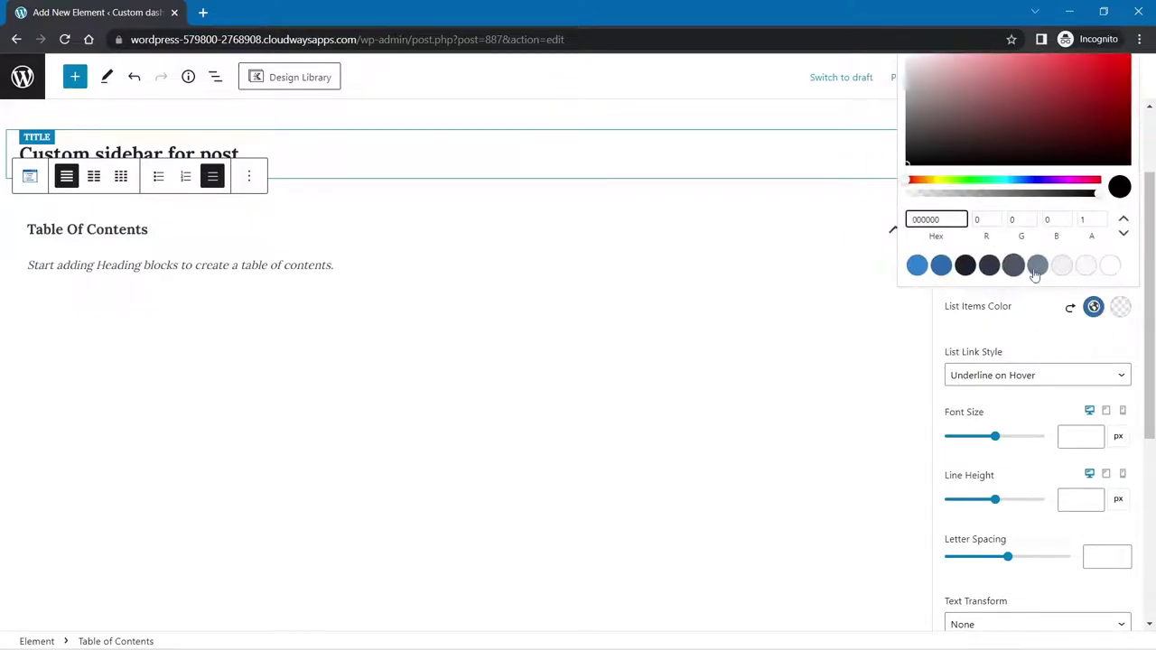
pyautogui.click(1087, 267)
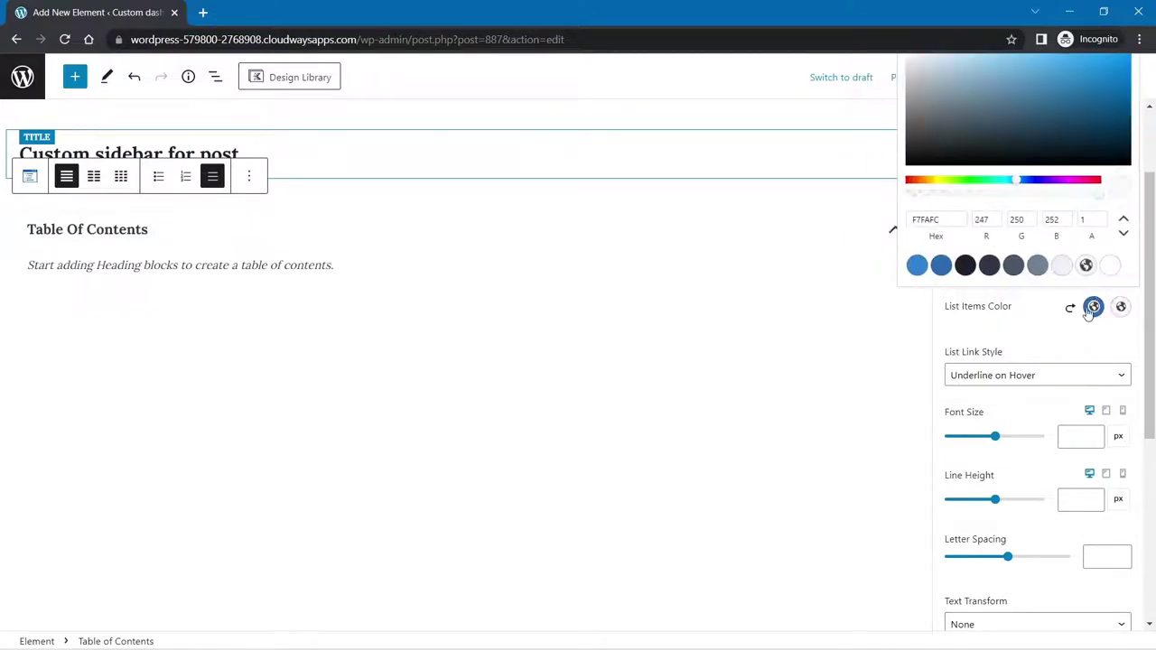
# Step: Set the first list items color to the near-white palette color F7FAFC and the second to the darker blue
pyautogui.click(1093, 308)
pyautogui.click(1060, 267)
pyautogui.click(1120, 307)
pyautogui.click(1120, 307)
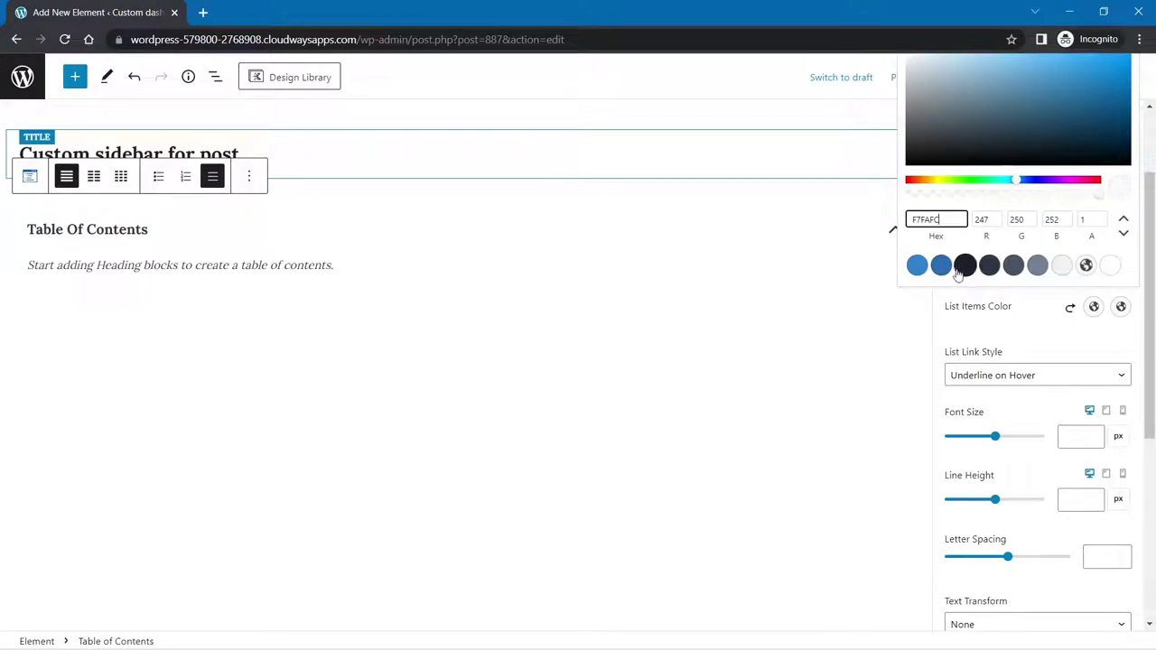
pyautogui.click(940, 265)
pyautogui.click(1091, 327)
# Step: Set the text transform of the table of contents list to Uppercase
pyautogui.scroll(-1, 1089, 338)
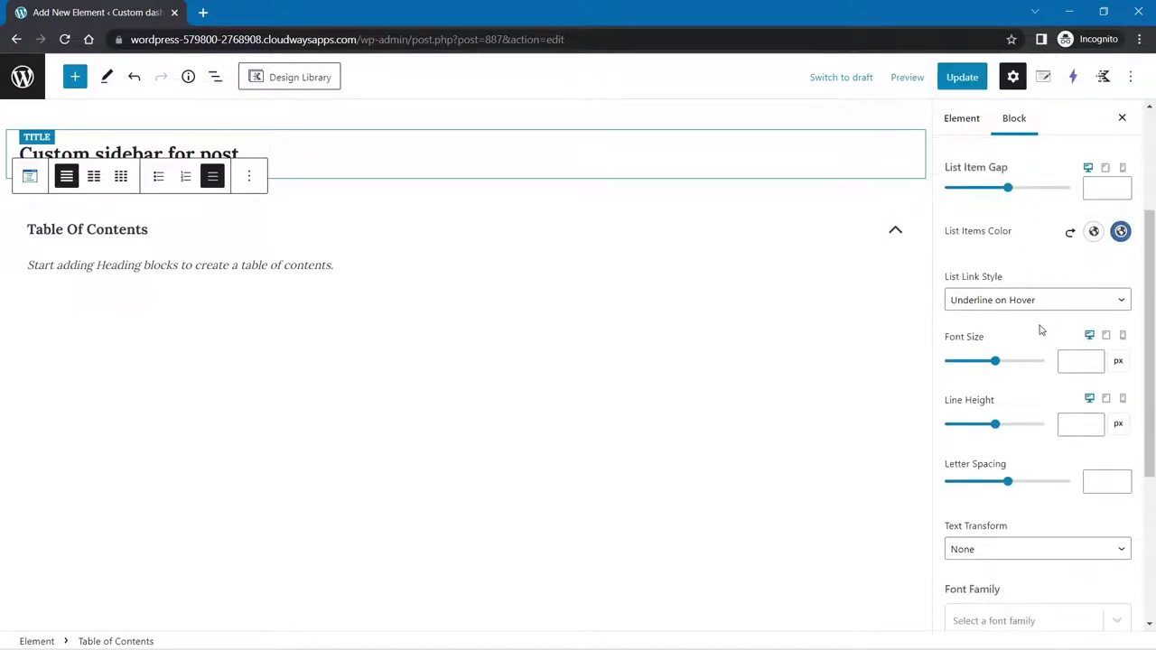
pyautogui.scroll(-1, 1039, 321)
pyautogui.scroll(-1, 1002, 370)
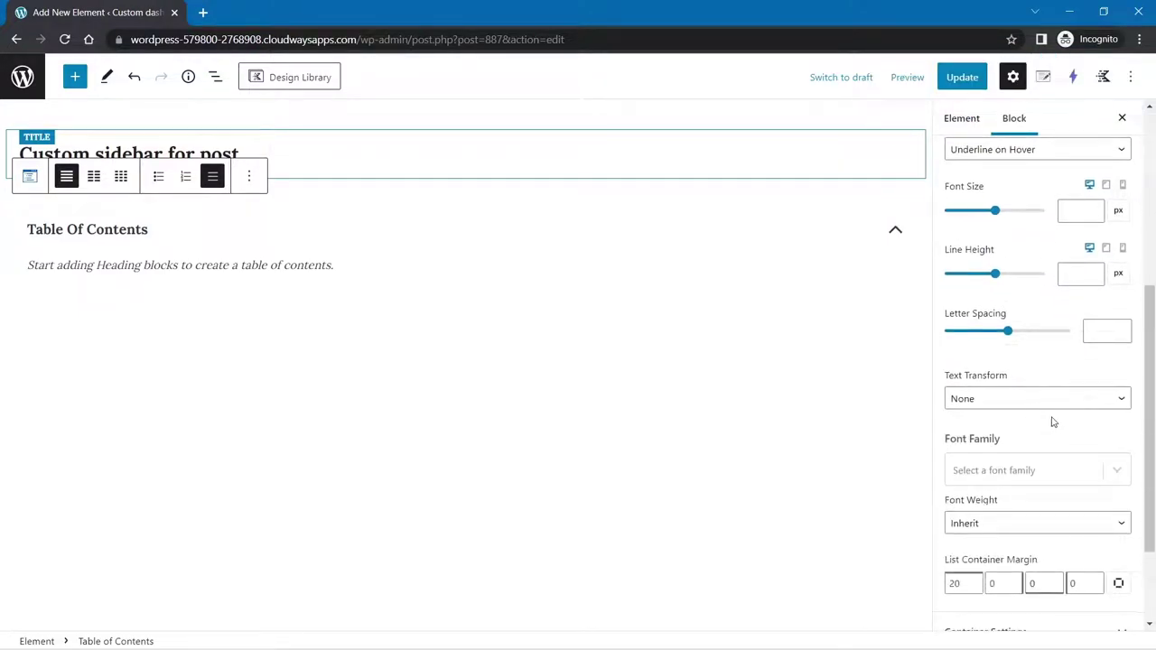
pyautogui.scroll(-2, 1051, 420)
pyautogui.click(994, 267)
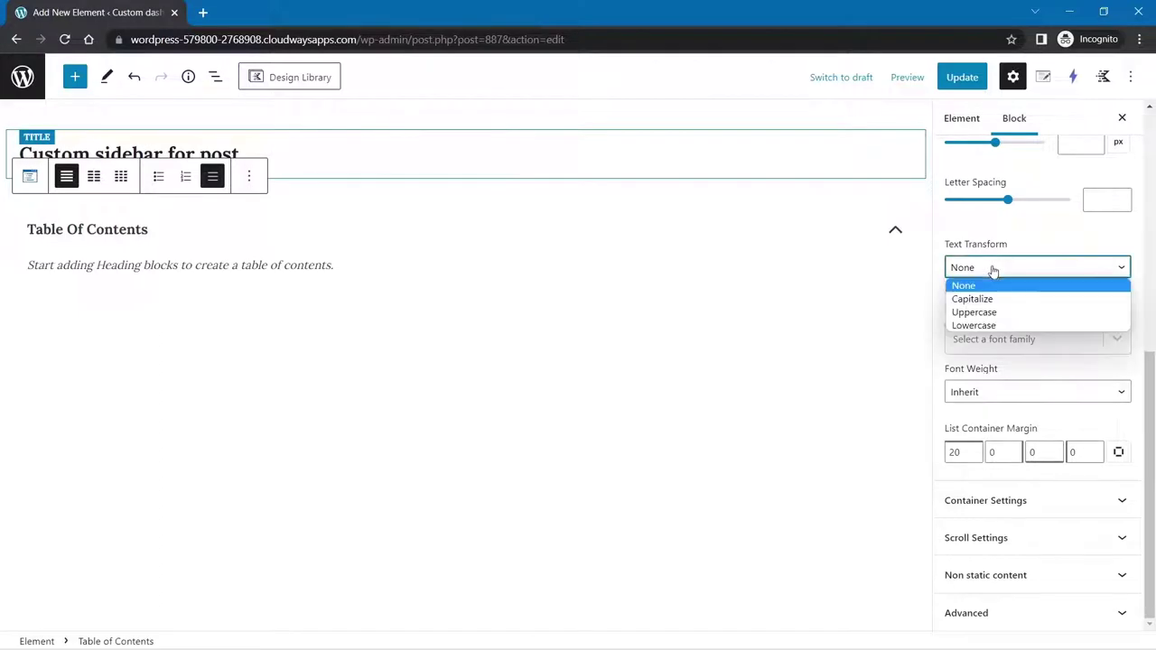
pyautogui.click(1007, 312)
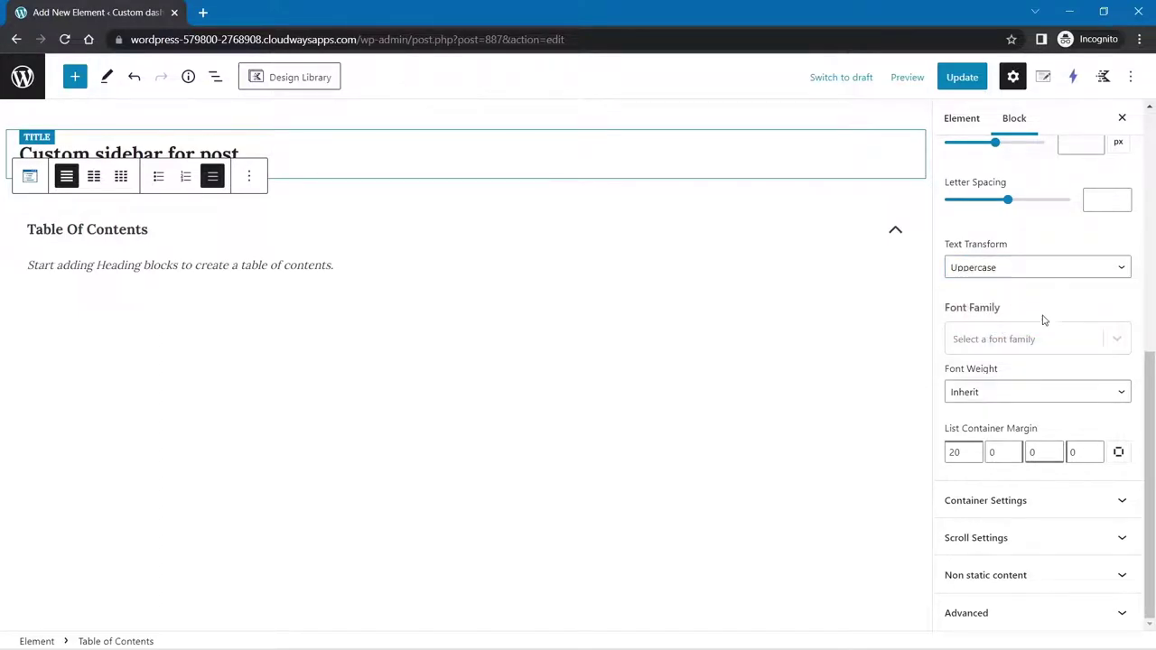
# Step: Give the table of contents container the slate gray palette background 718096
pyautogui.click(1038, 502)
pyautogui.scroll(-1, 1053, 470)
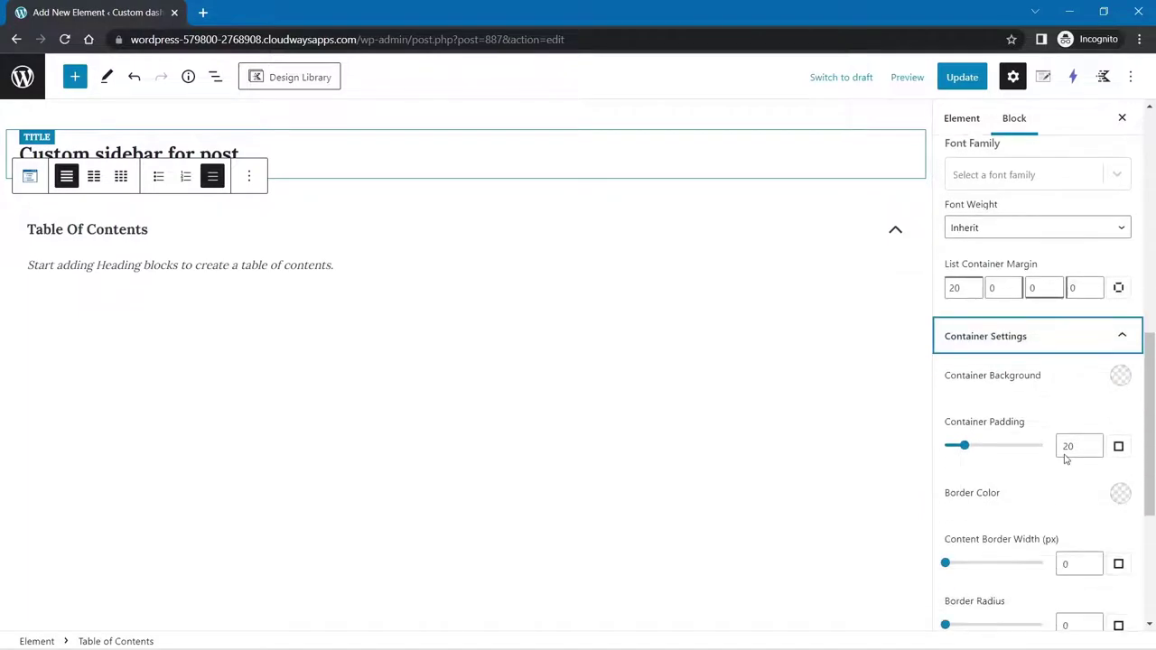
pyautogui.click(1120, 375)
pyautogui.click(1087, 335)
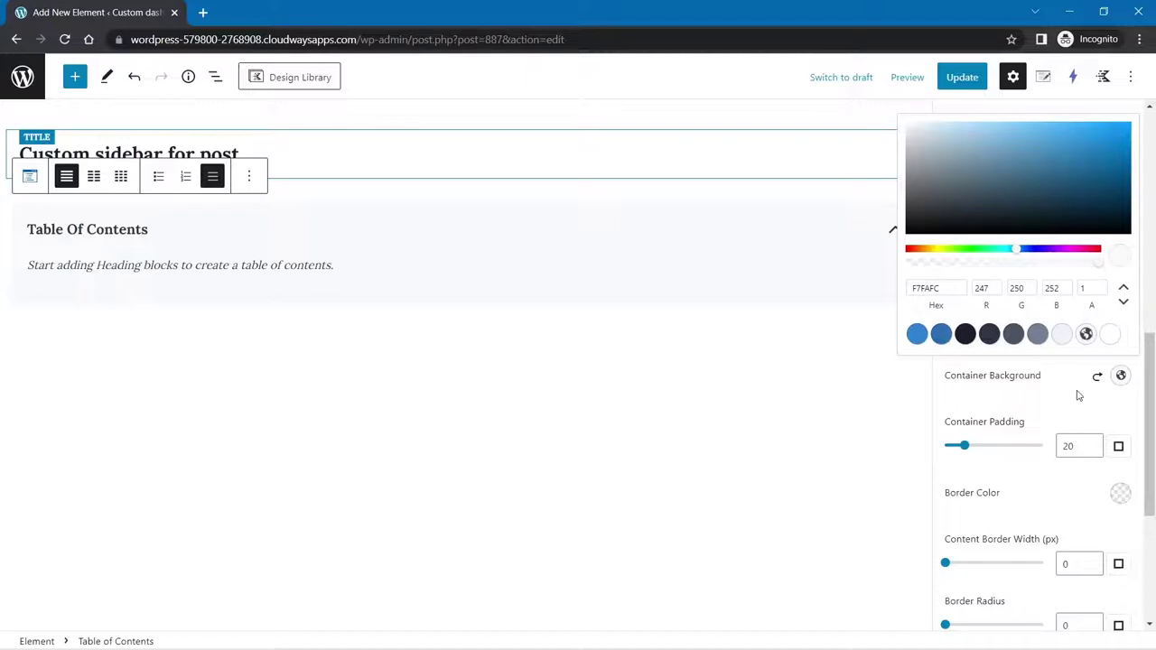
pyautogui.click(1038, 334)
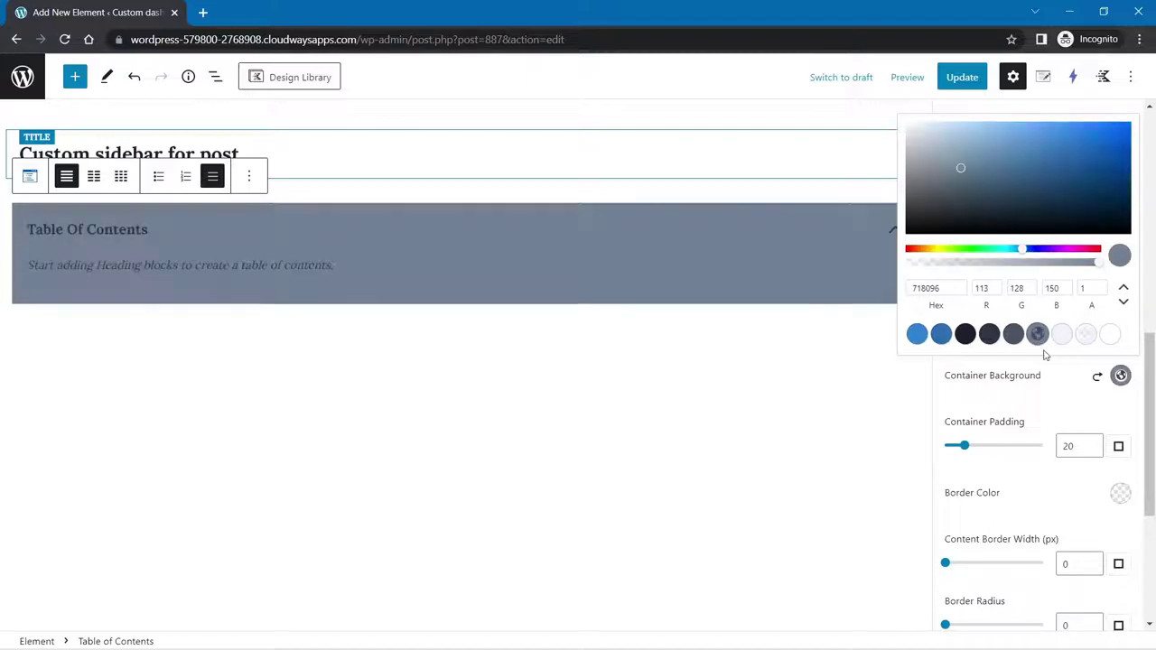
pyautogui.click(1062, 392)
# Step: Enable the box shadow on the table of contents container
pyautogui.scroll(-3, 1060, 392)
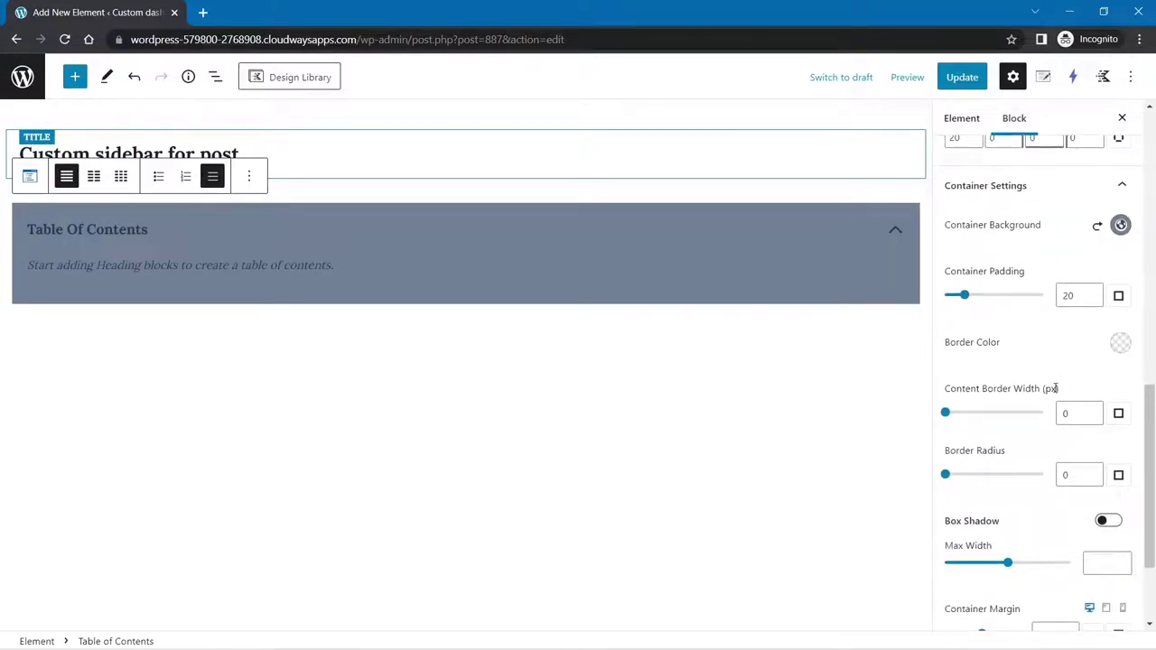
pyautogui.scroll(-1, 1075, 416)
pyautogui.click(1109, 447)
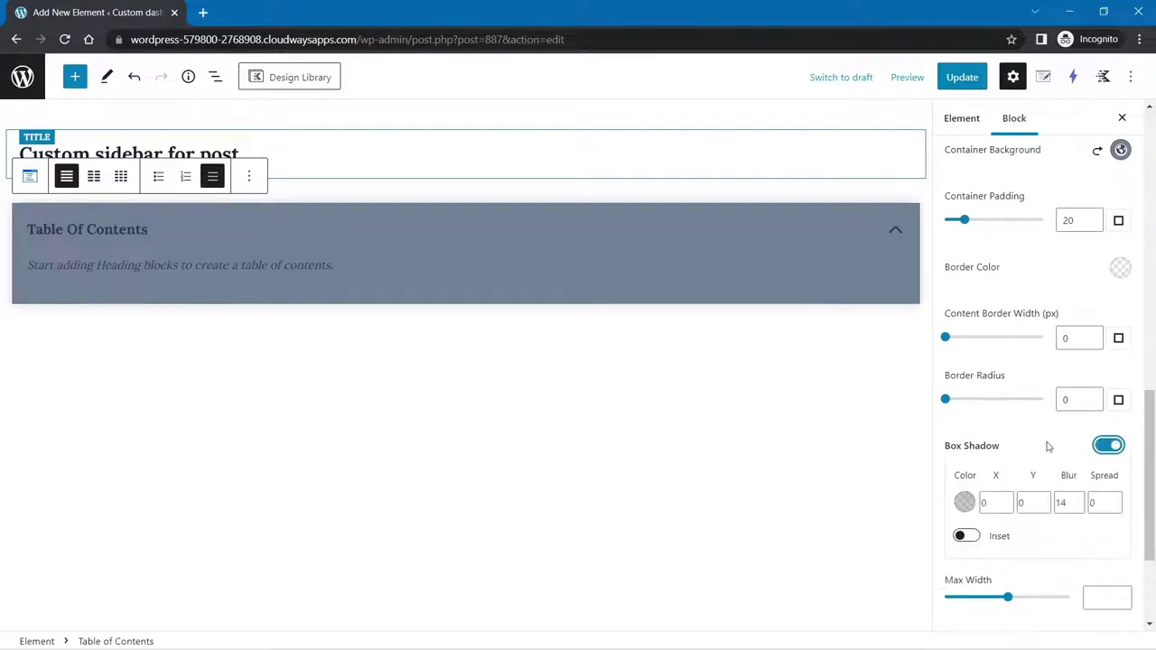
# Step: Enable smooth scroll to ID in the scroll settings of the table of contents
pyautogui.scroll(-2, 1049, 442)
pyautogui.click(1000, 529)
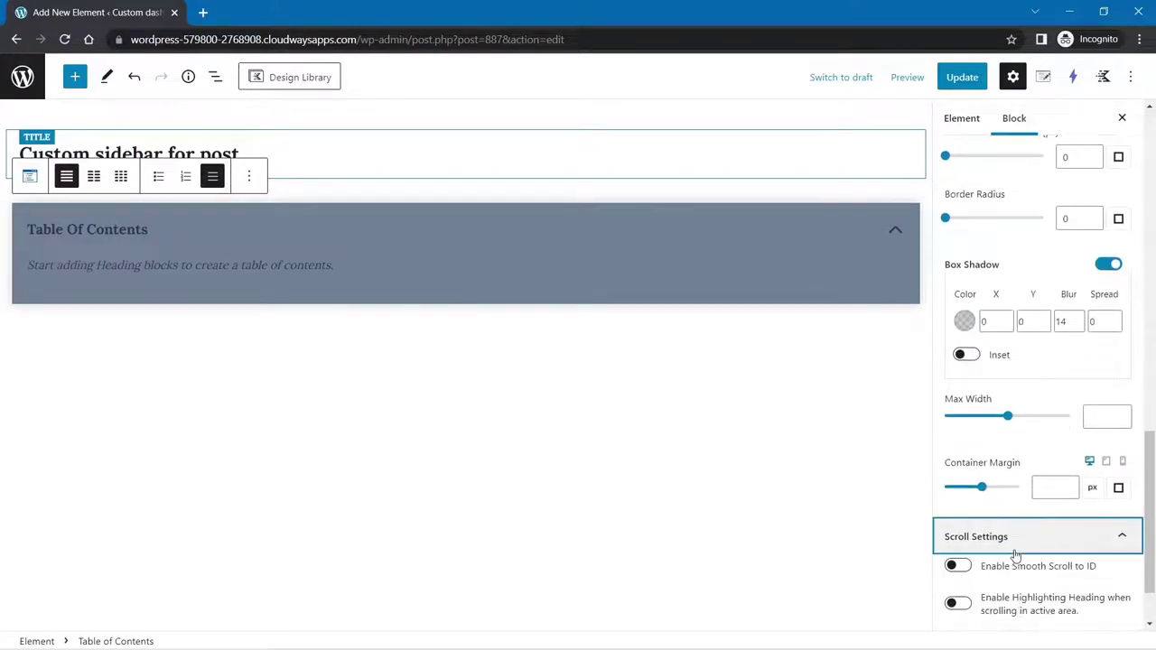
pyautogui.scroll(-1, 1001, 488)
pyautogui.click(956, 485)
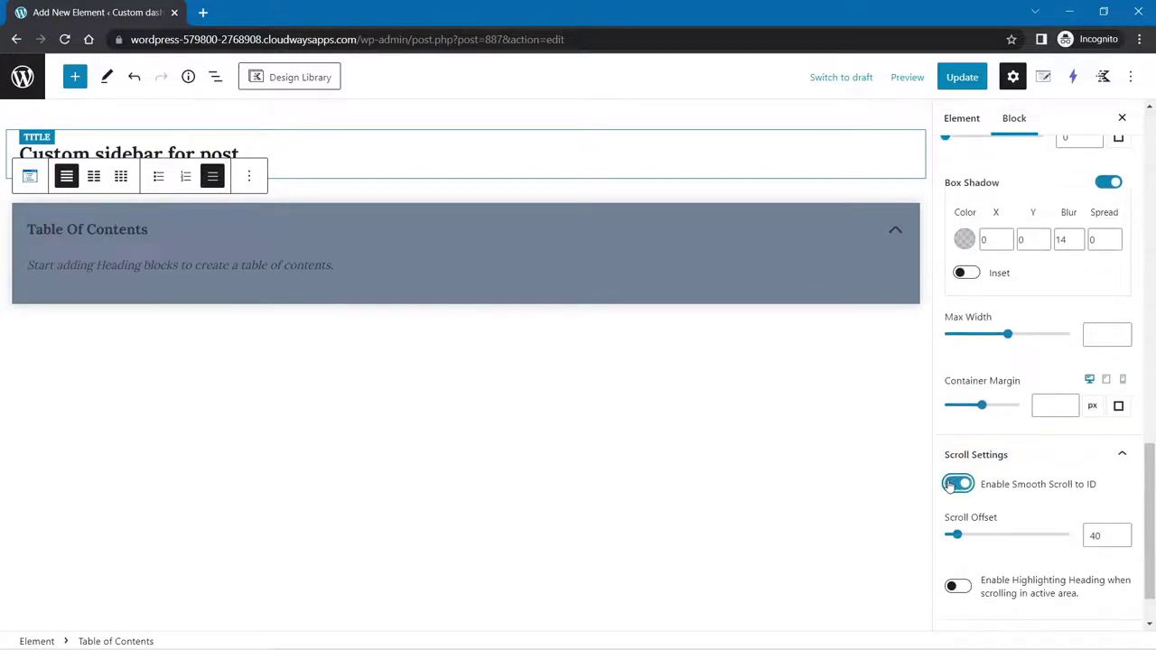
# Step: Enable heading highlighting when scrolling in the active area and set the list items active color to bright yellow
pyautogui.scroll(-1, 1055, 475)
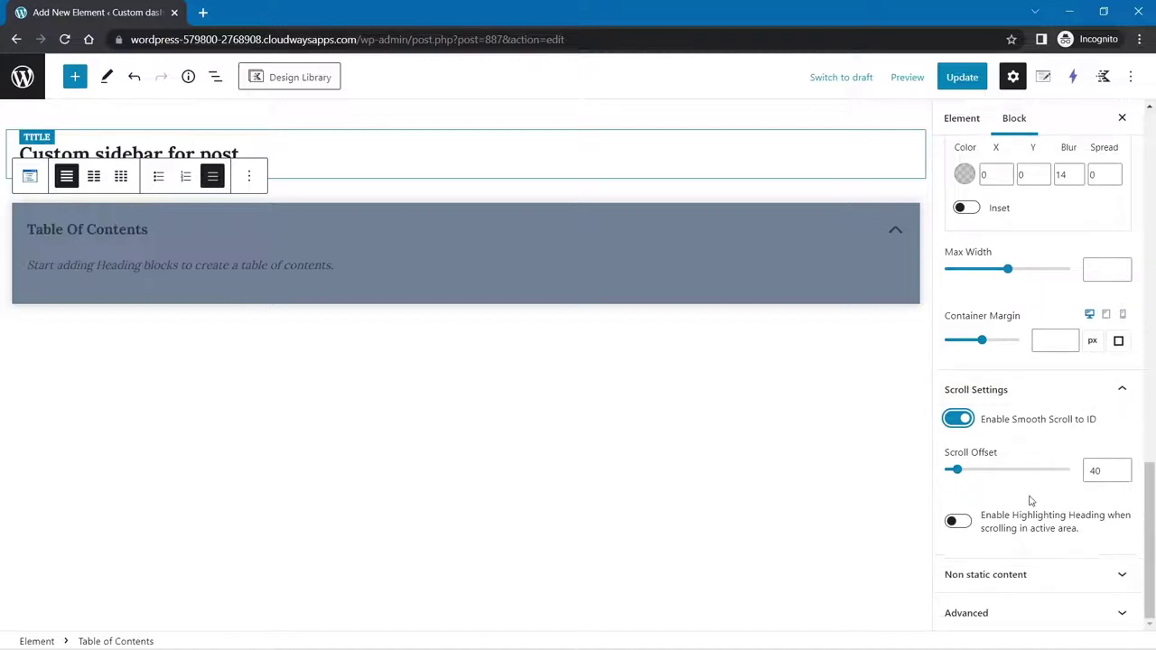
pyautogui.click(958, 523)
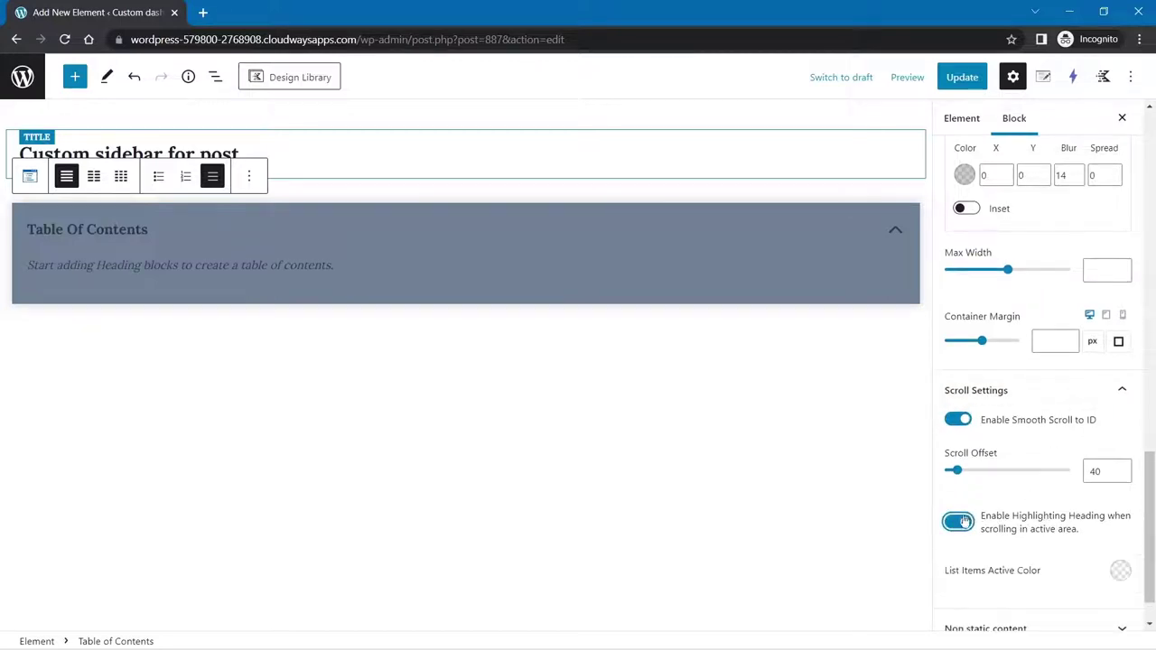
pyautogui.click(1121, 571)
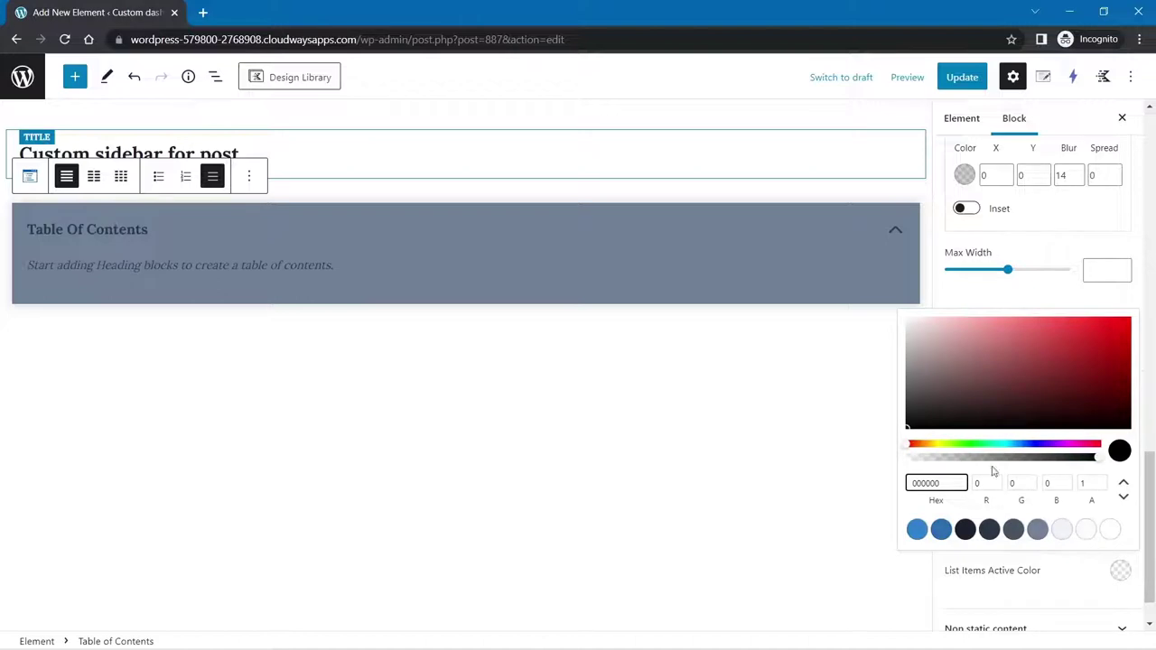
pyautogui.click(936, 446)
pyautogui.moveTo(1084, 353); pyautogui.dragTo(1126, 306)
pyautogui.click(1128, 304)
# Step: Save the changes to the sidebar template and open the Elements list in a new browser tab
pyautogui.click(962, 76)
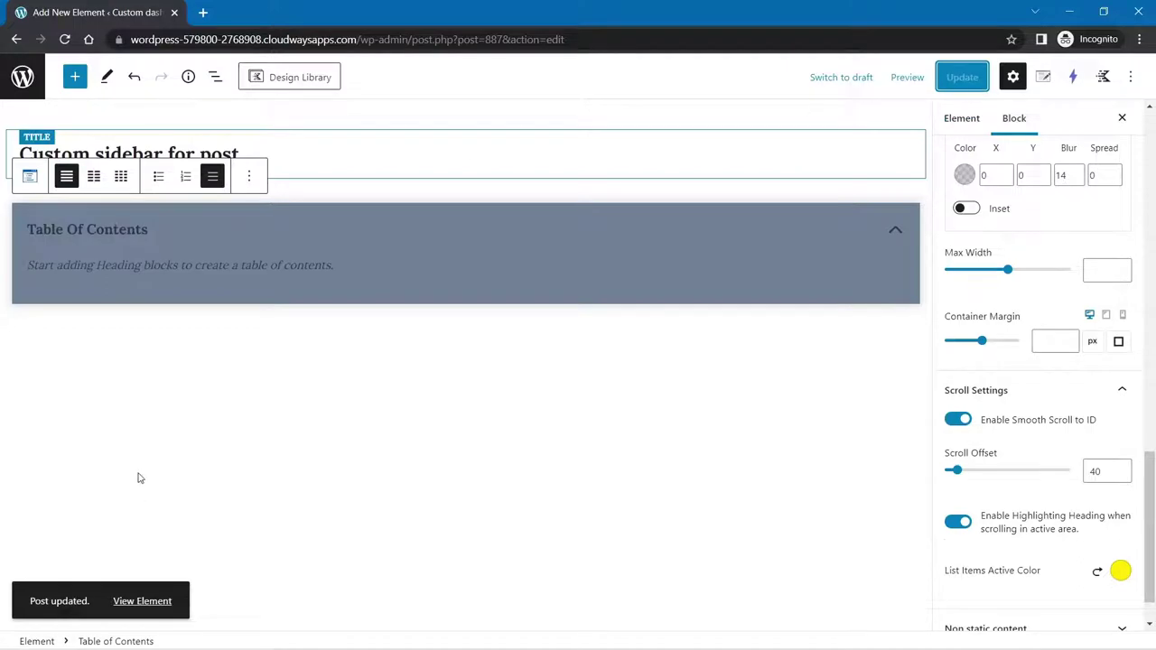
pyautogui.middleClick(23, 77)
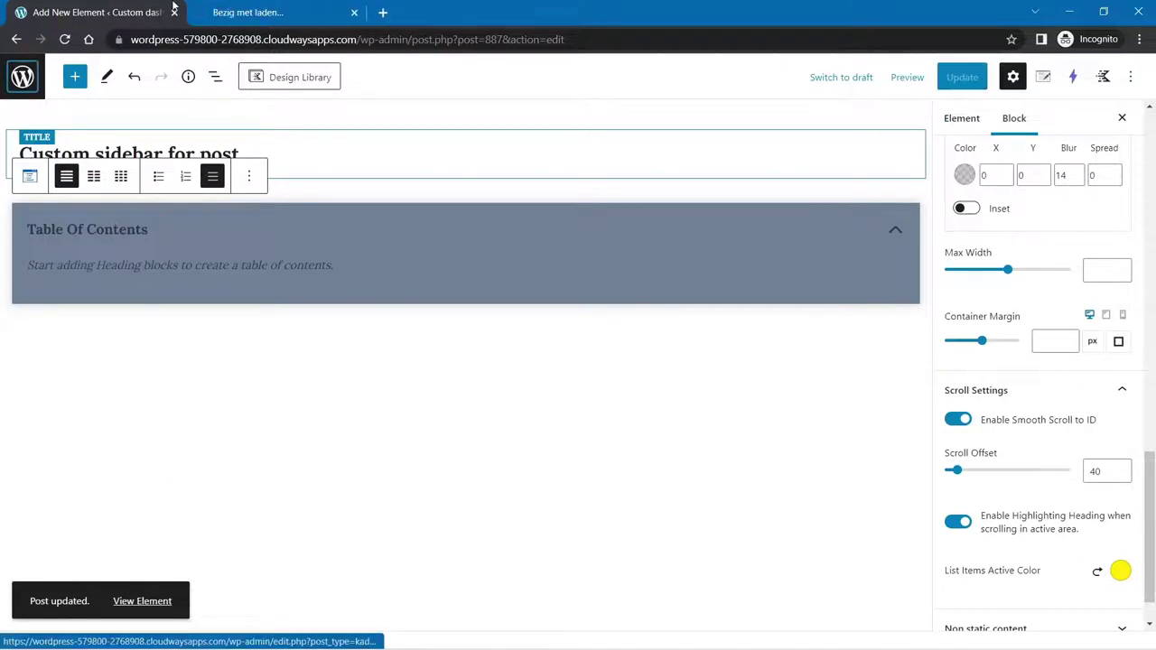
pyautogui.click(254, 13)
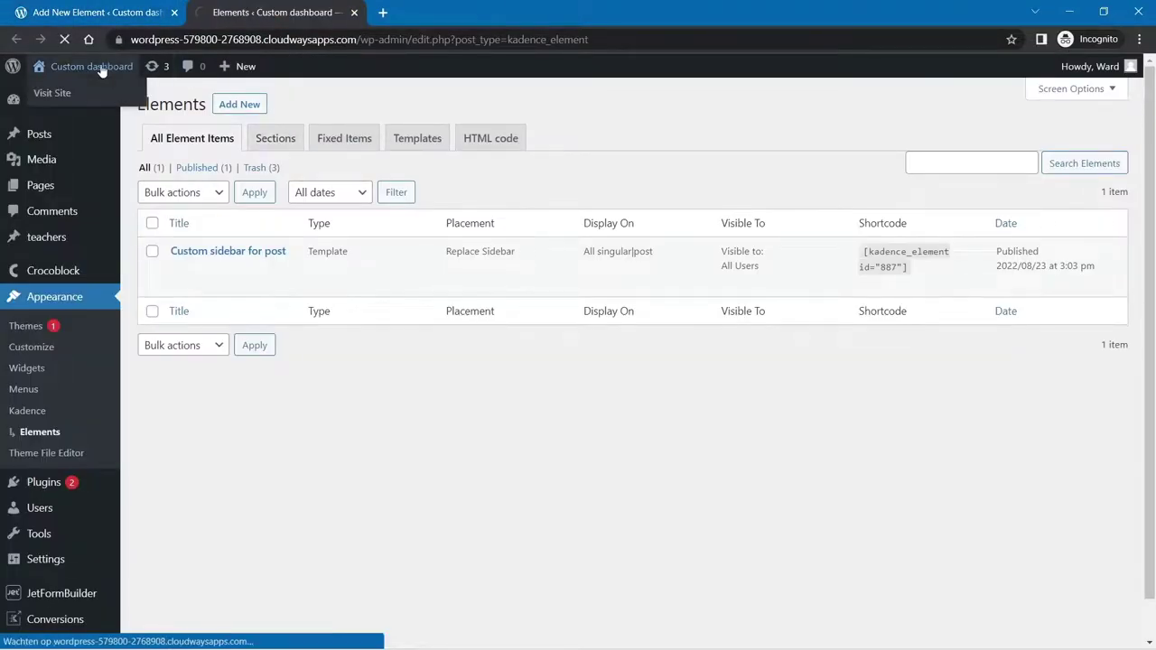
# Step: Visit the live site from the dashboard and open the Dummy Three post
pyautogui.click(97, 67)
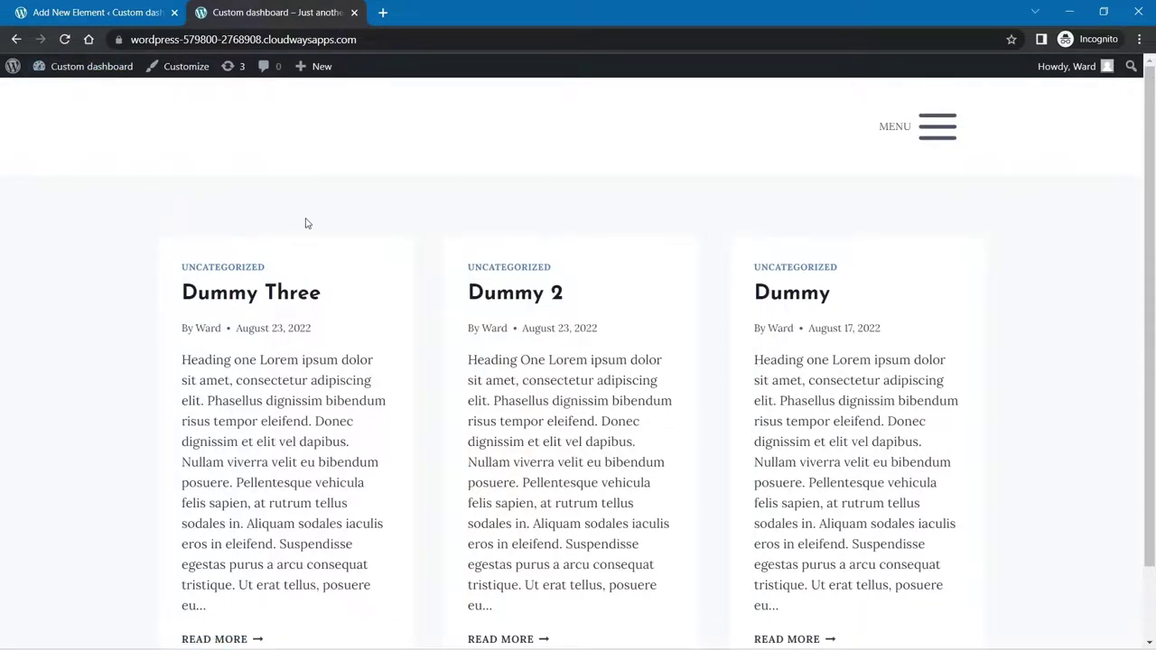
pyautogui.scroll(-1, 276, 514)
pyautogui.click(204, 555)
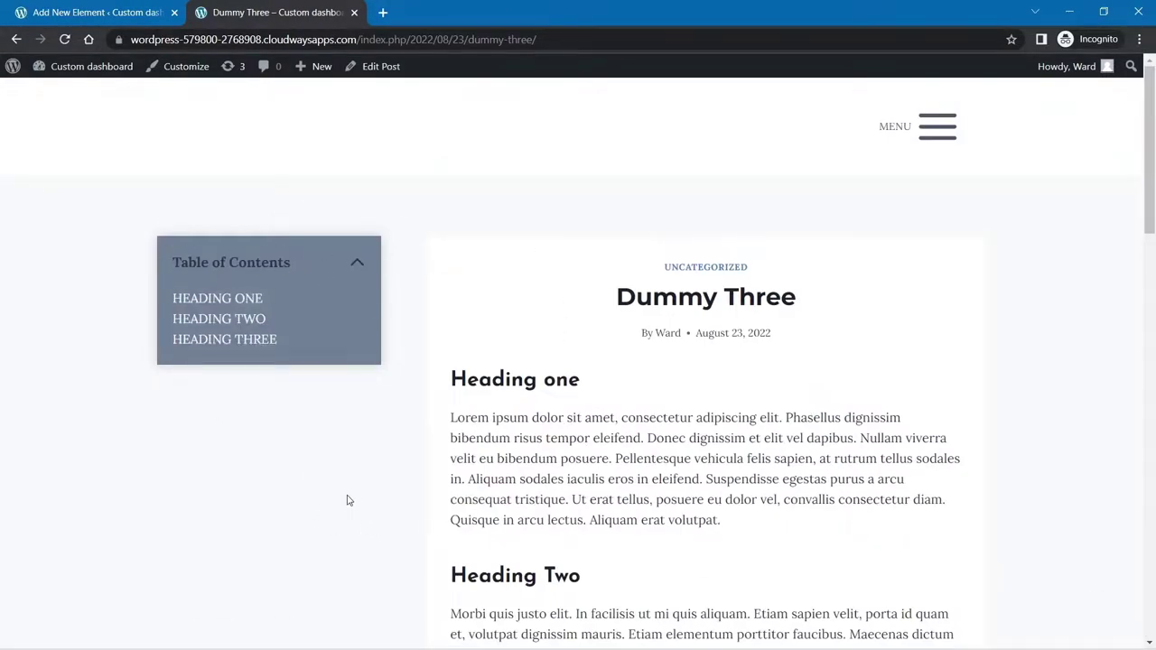
# Step: Test the sidebar table of contents by collapsing it, expanding it again and jumping to Heading Two
pyautogui.click(357, 260)
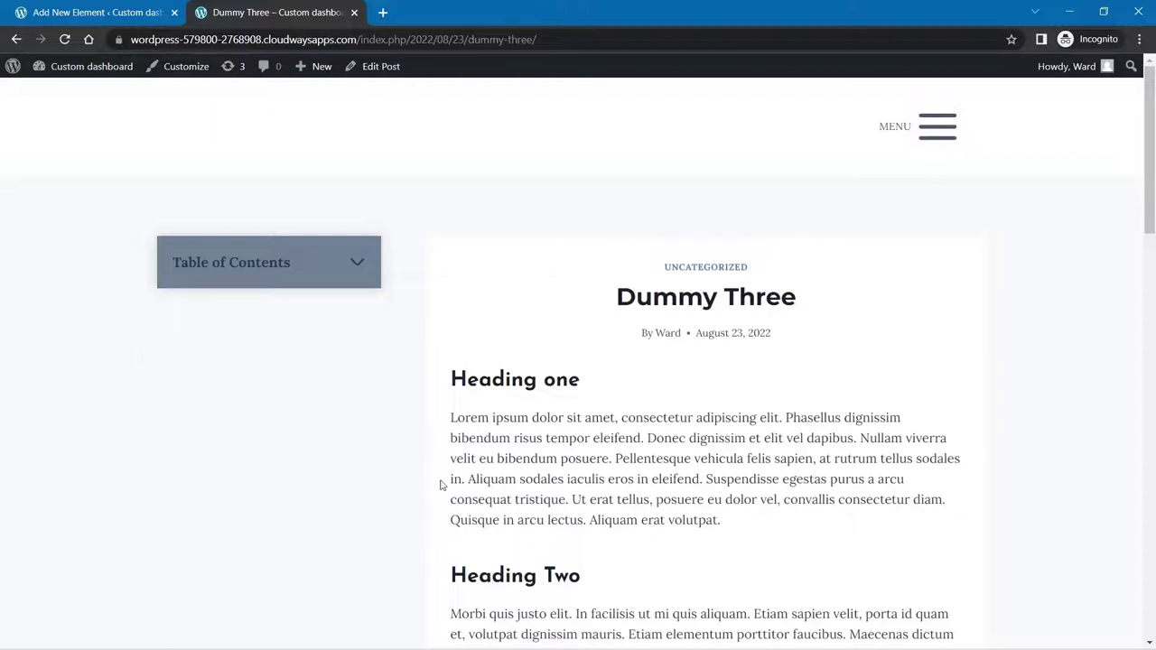
pyautogui.click(361, 264)
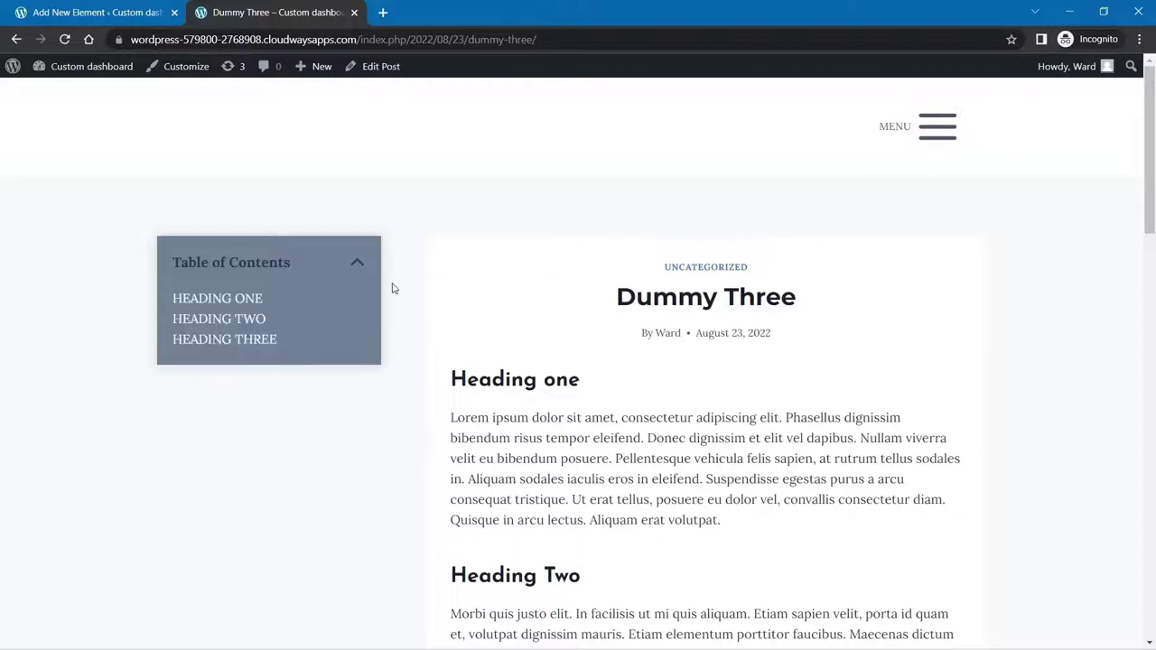
pyautogui.click(241, 322)
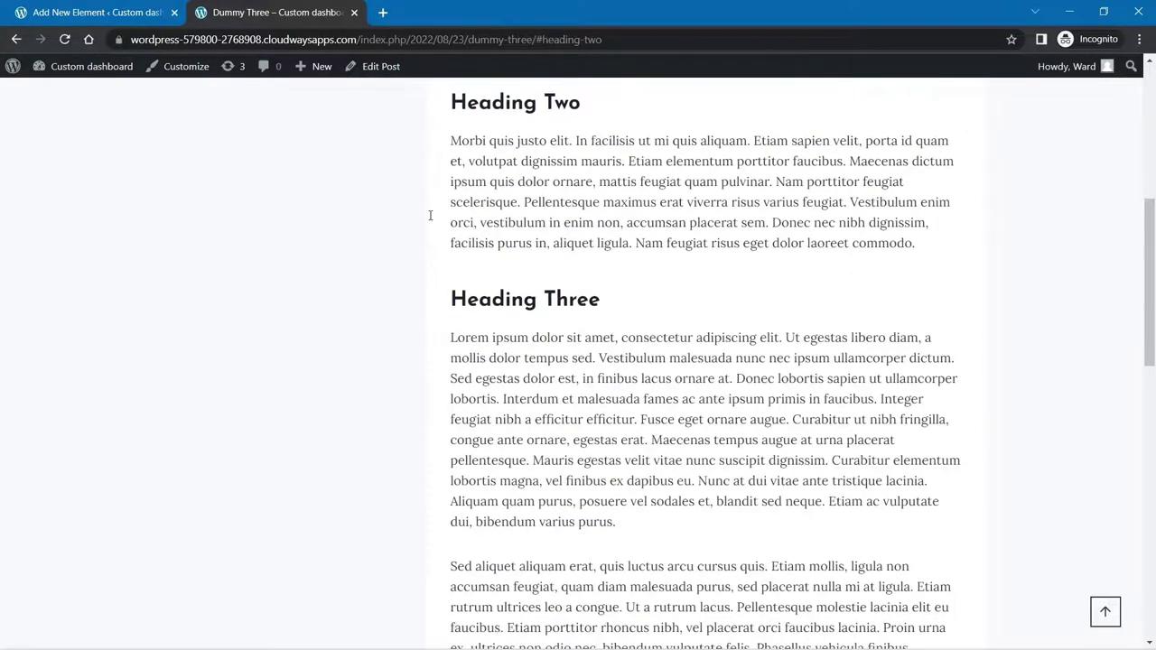
# Step: Examine whether the table of contents stays in view while moving through the headings of the post
pyautogui.scroll(5, 241, 254)
pyautogui.scroll(-3, 239, 330)
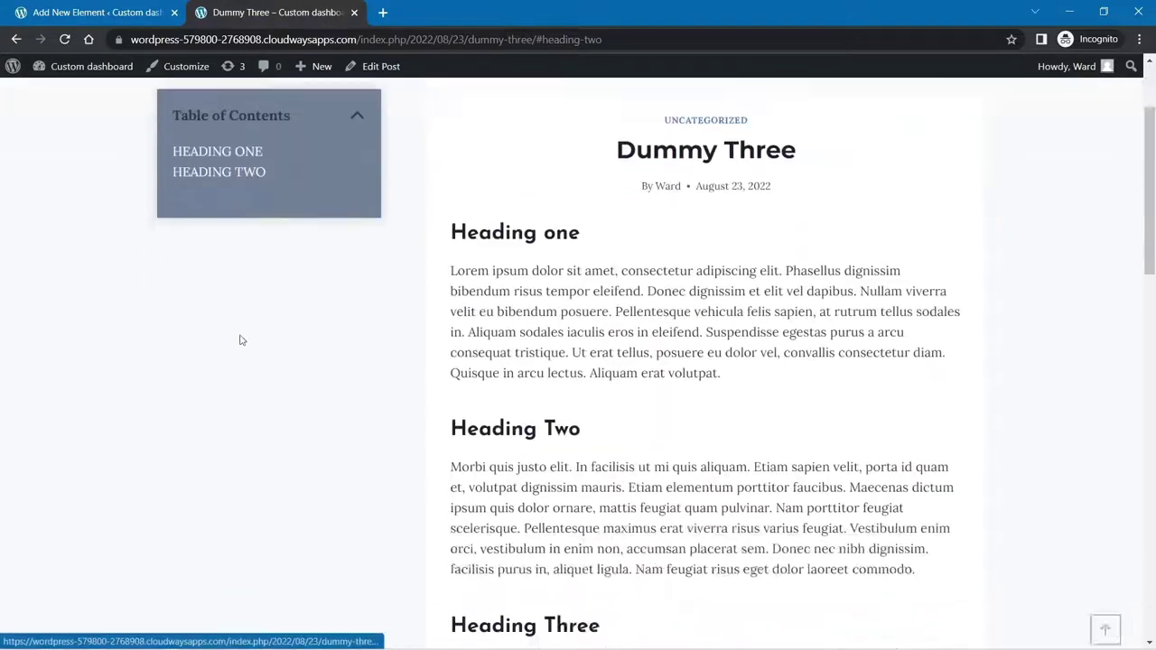
pyautogui.scroll(3, 641, 367)
pyautogui.scroll(-4, 647, 310)
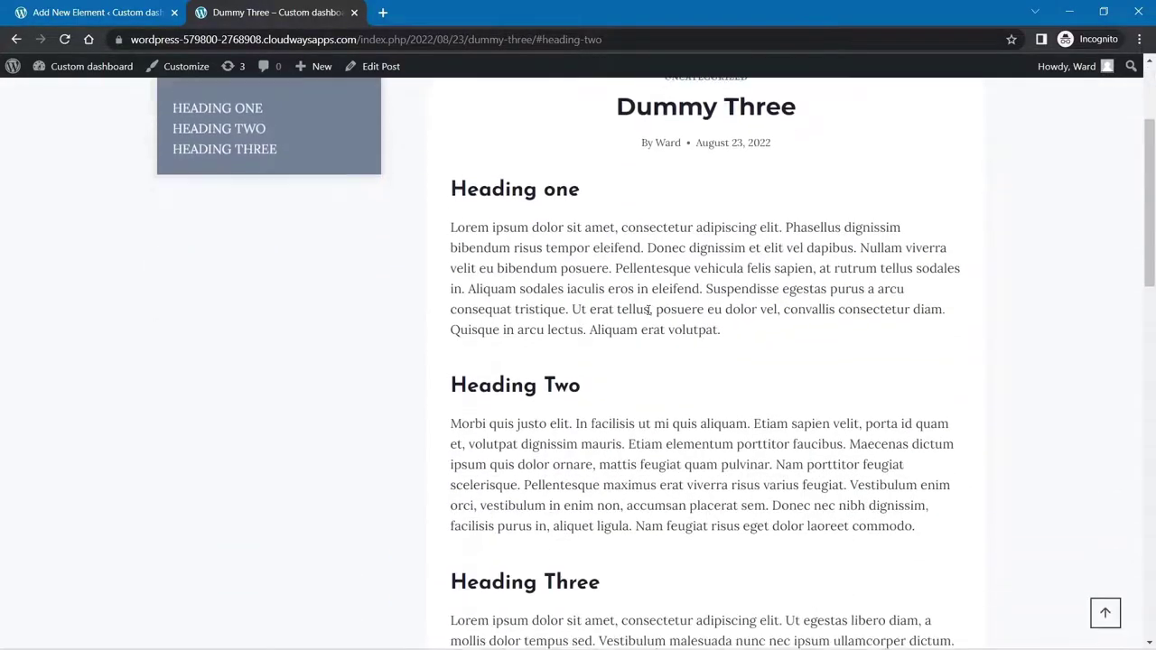
pyautogui.scroll(-6, 647, 310)
pyautogui.scroll(6, 645, 390)
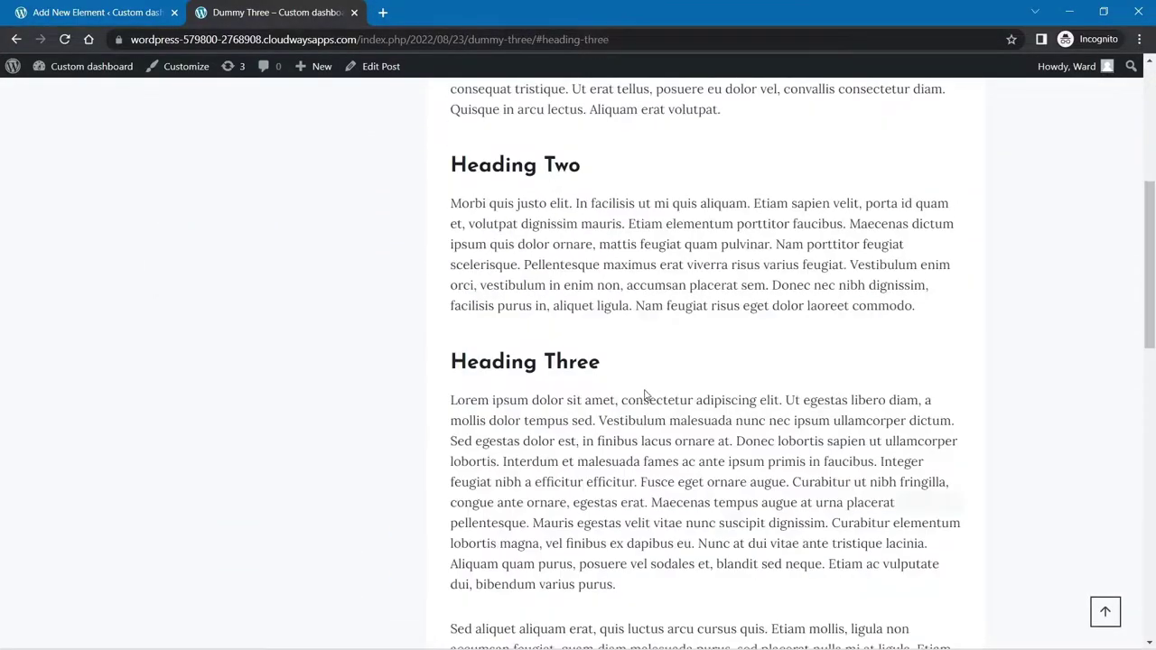
pyautogui.scroll(-5, 646, 395)
pyautogui.scroll(10, 646, 395)
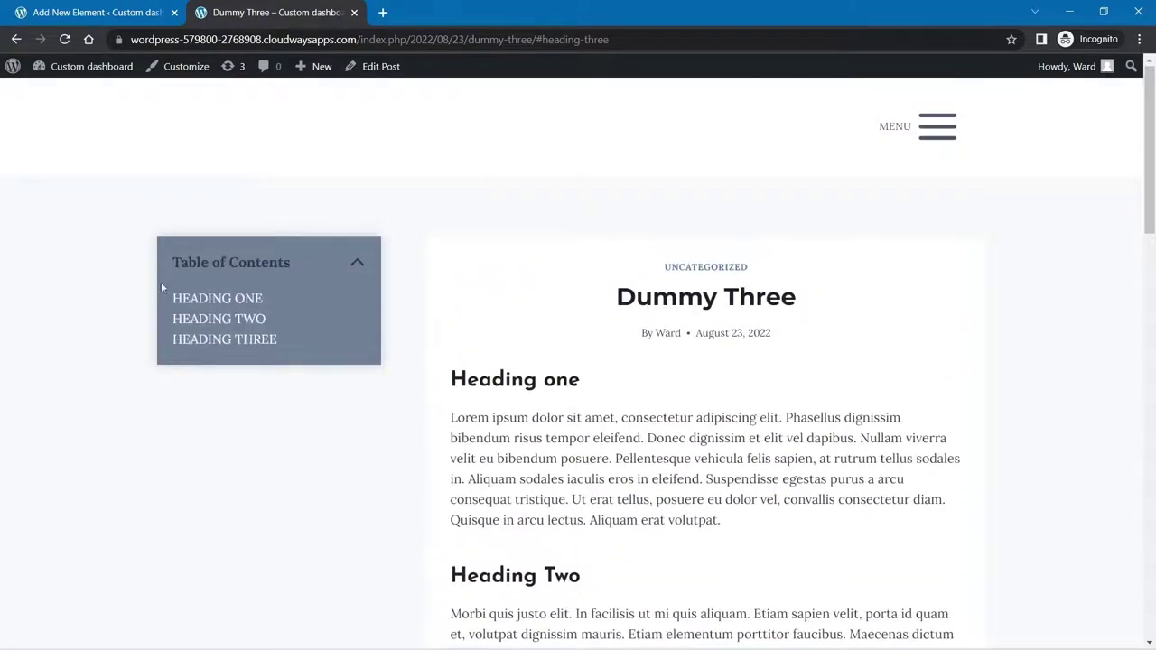
pyautogui.scroll(-10, 503, 286)
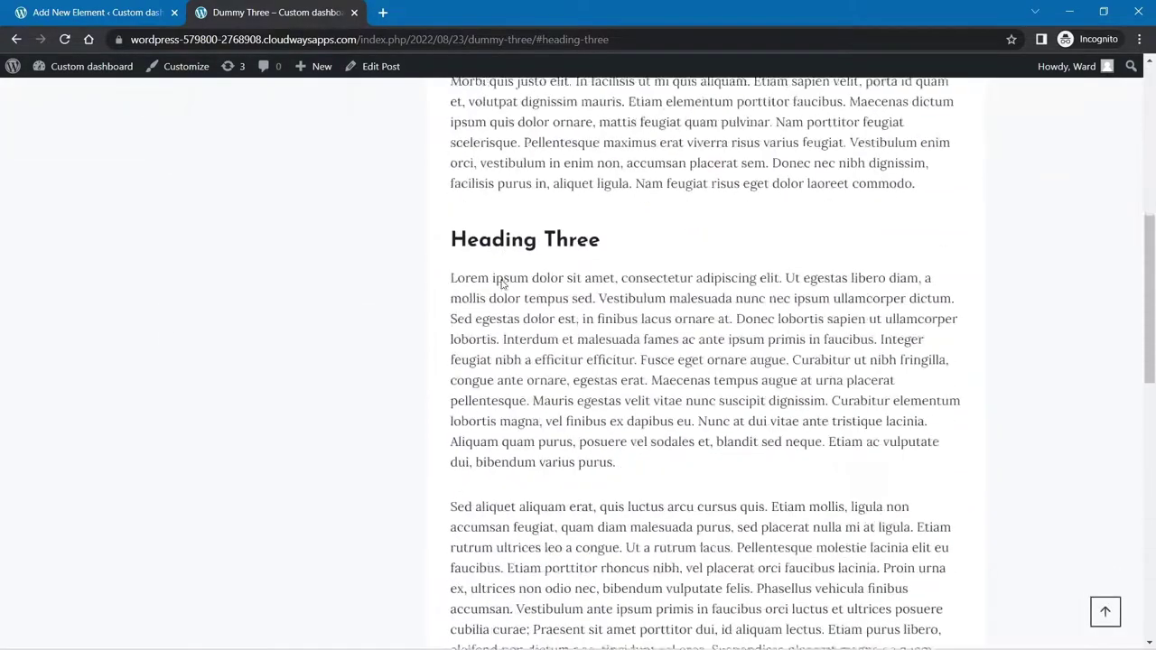
pyautogui.scroll(10, 349, 188)
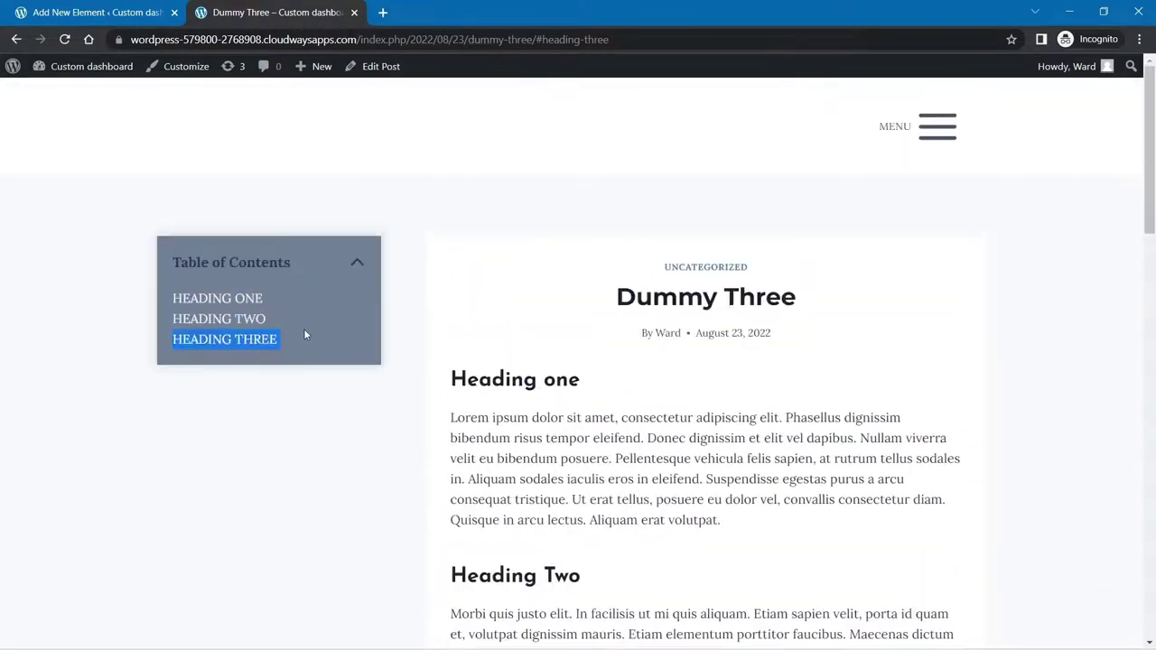
pyautogui.click(451, 278)
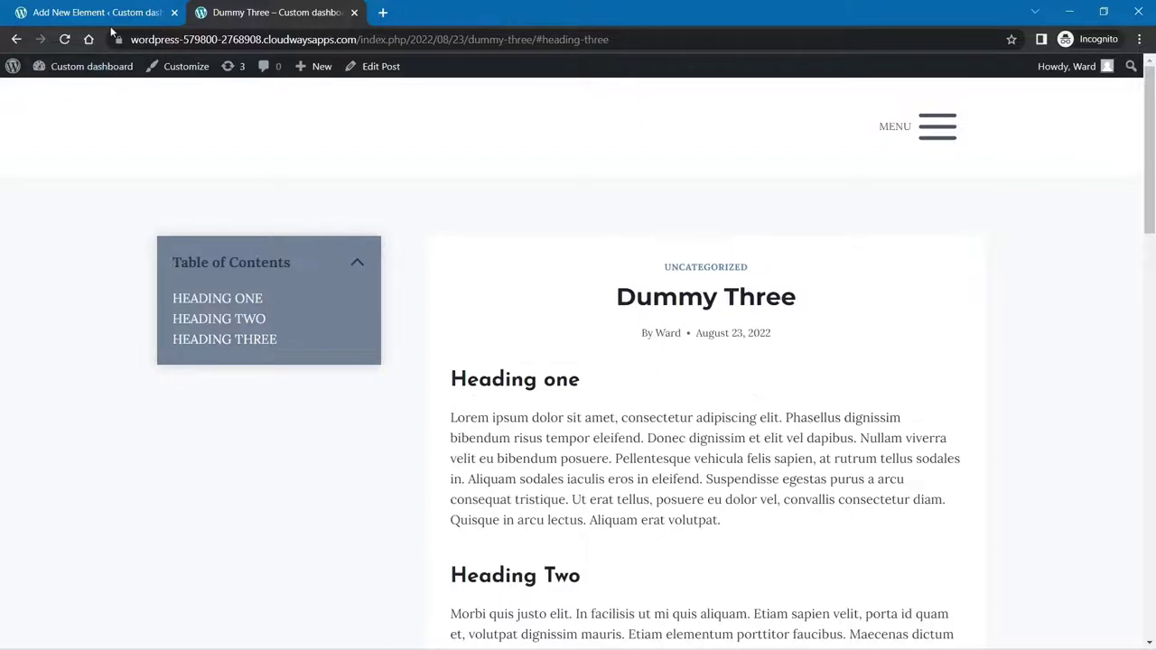
# Step: Open the Customizer in a new browser tab, enable the sticky sidebar in the general sidebar settings, and publish before closing it
pyautogui.middleClick(172, 67)
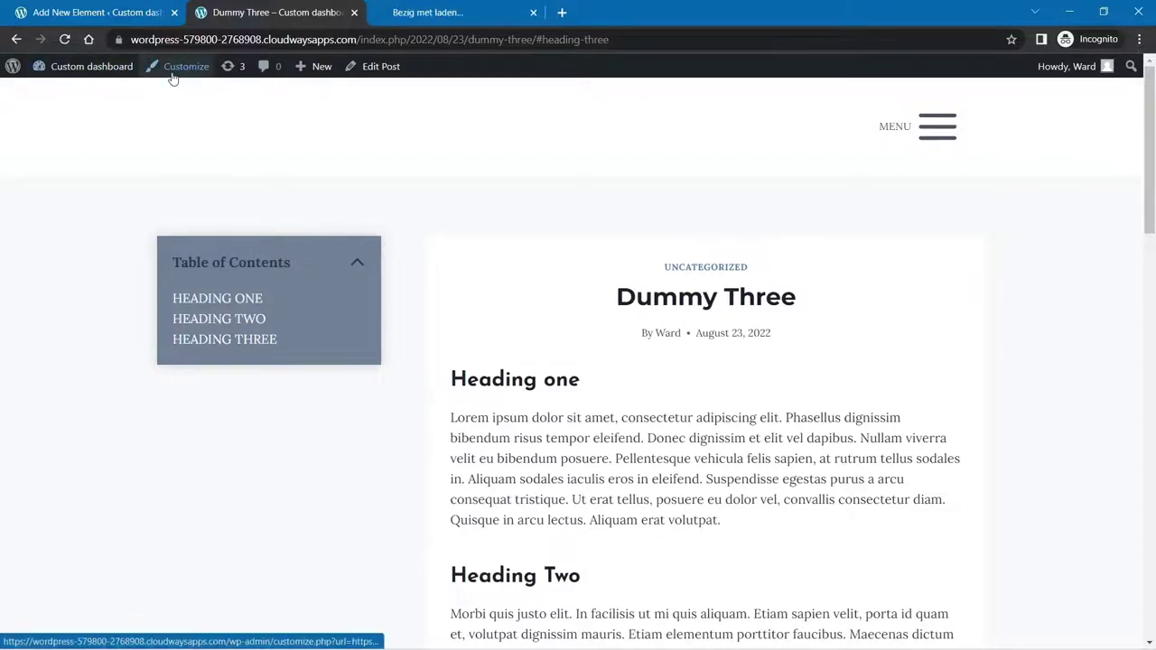
pyautogui.click(456, 14)
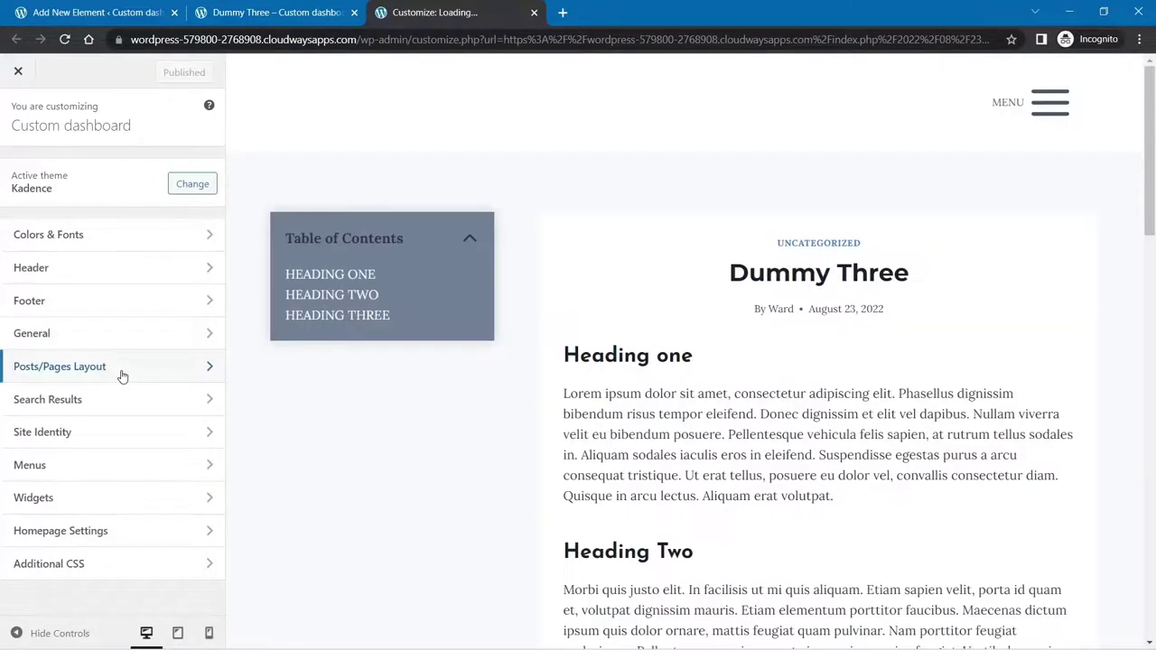
pyautogui.click(102, 338)
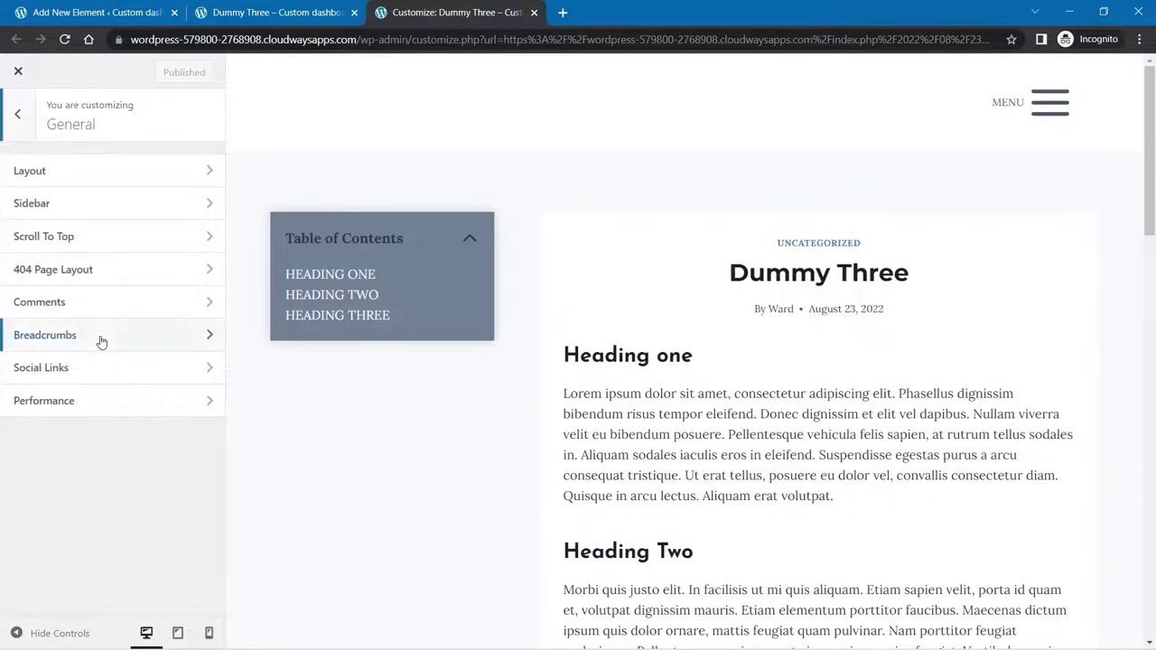
pyautogui.click(96, 206)
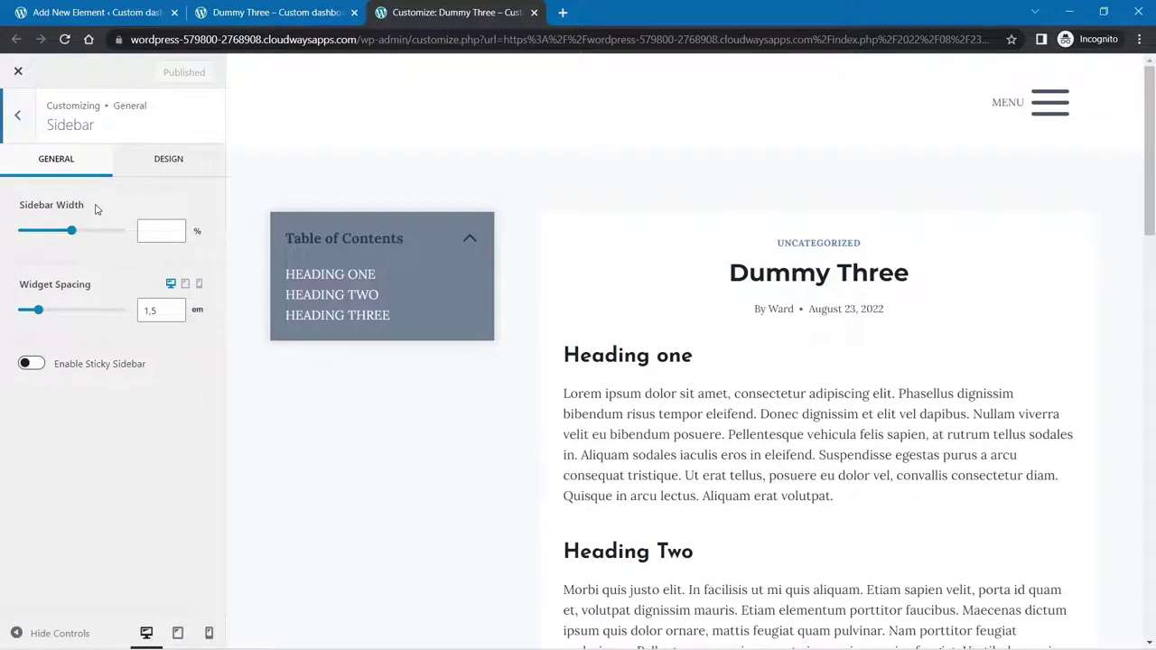
pyautogui.click(39, 368)
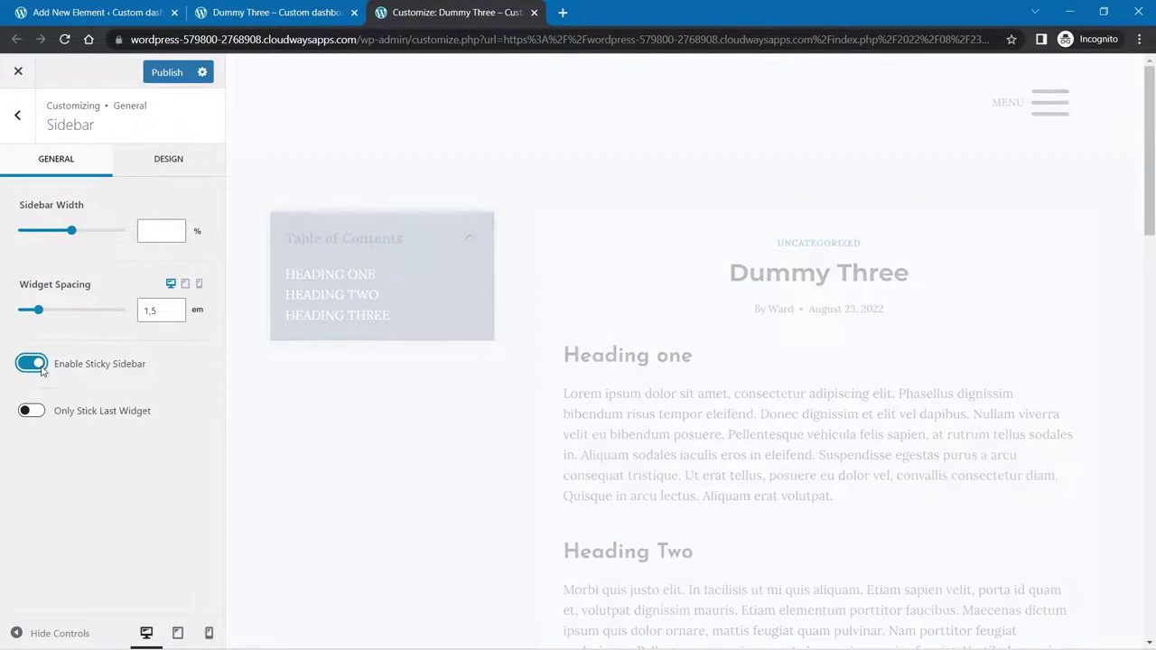
pyautogui.click(167, 73)
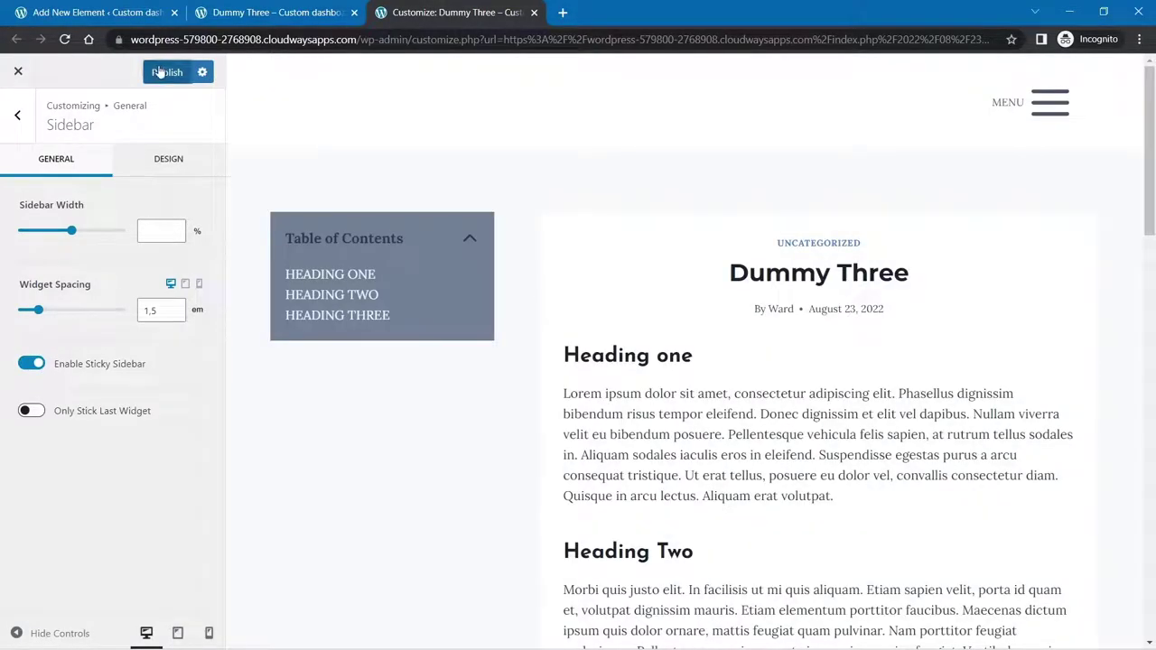
pyautogui.click(18, 71)
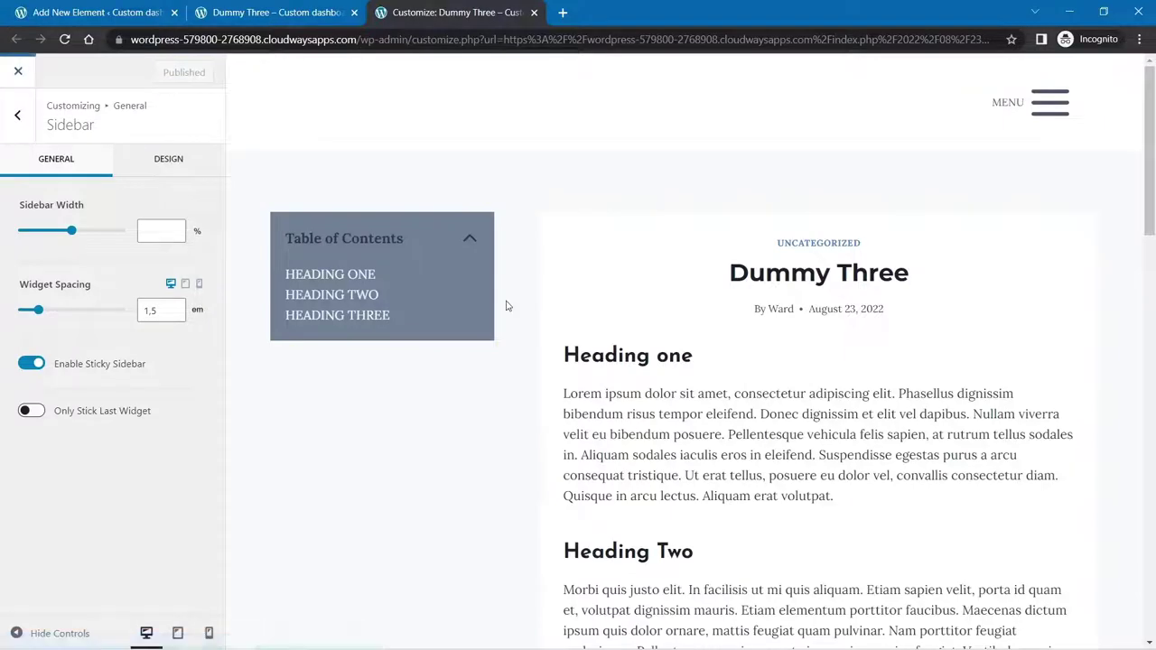
# Step: Check the sticky table of contents and its active heading highlighting along the full length of the Dummy Three post
pyautogui.scroll(-5, 532, 267)
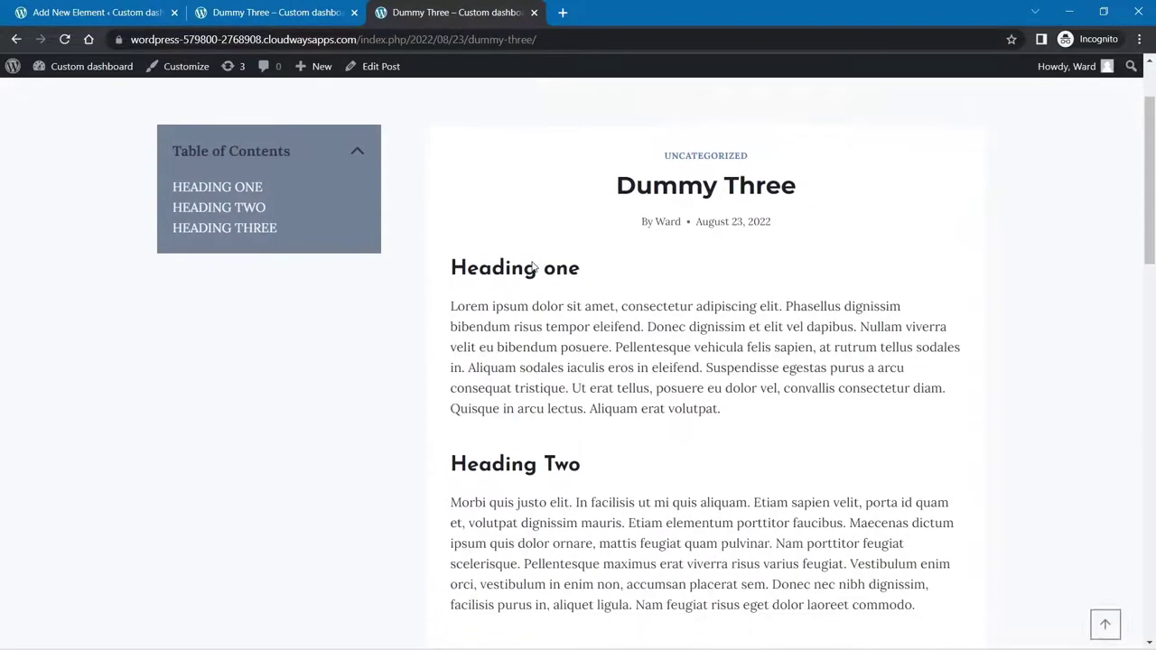
pyautogui.scroll(-2, 533, 265)
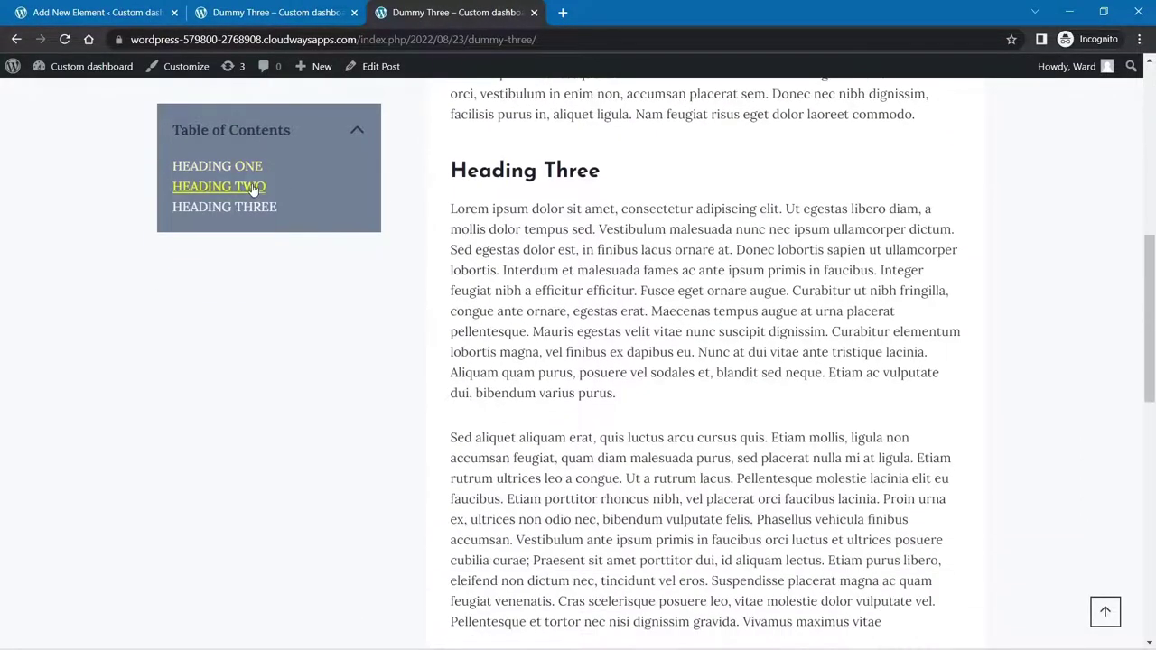
pyautogui.scroll(-1, 413, 214)
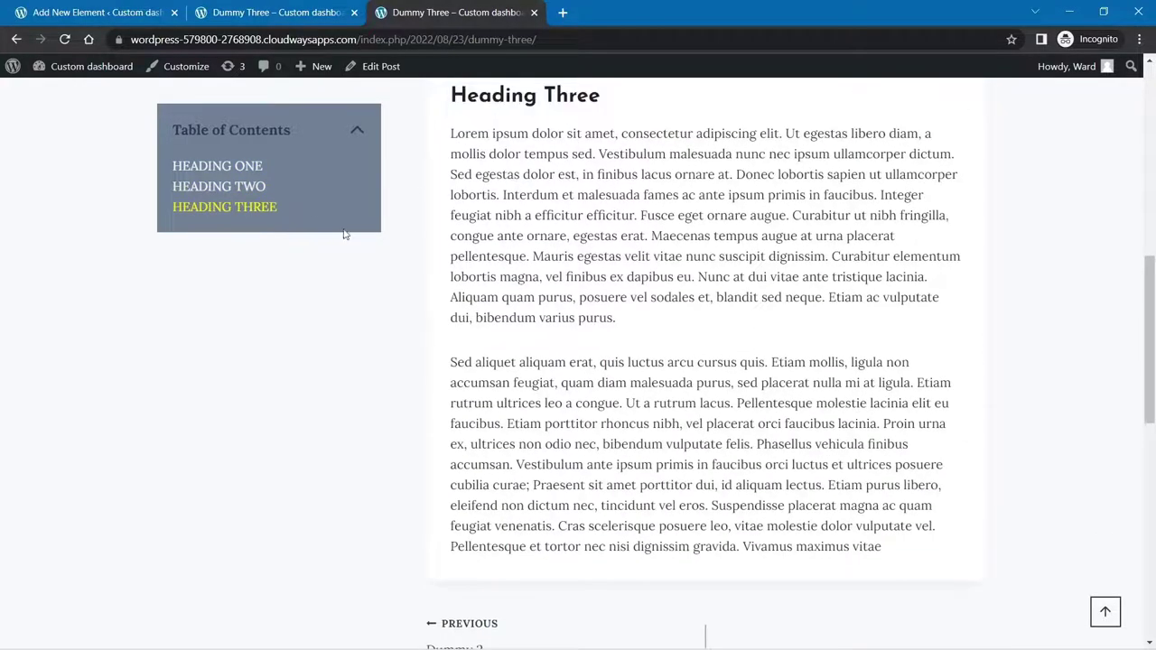
pyautogui.scroll(8, 431, 259)
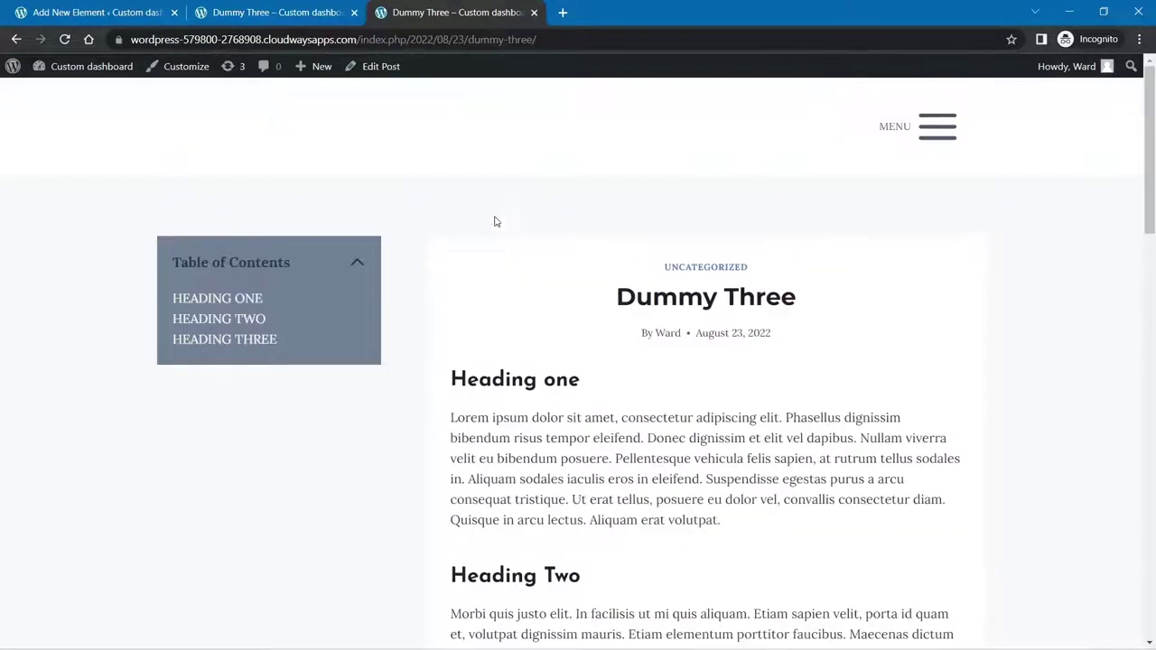
pyautogui.scroll(-2, 495, 221)
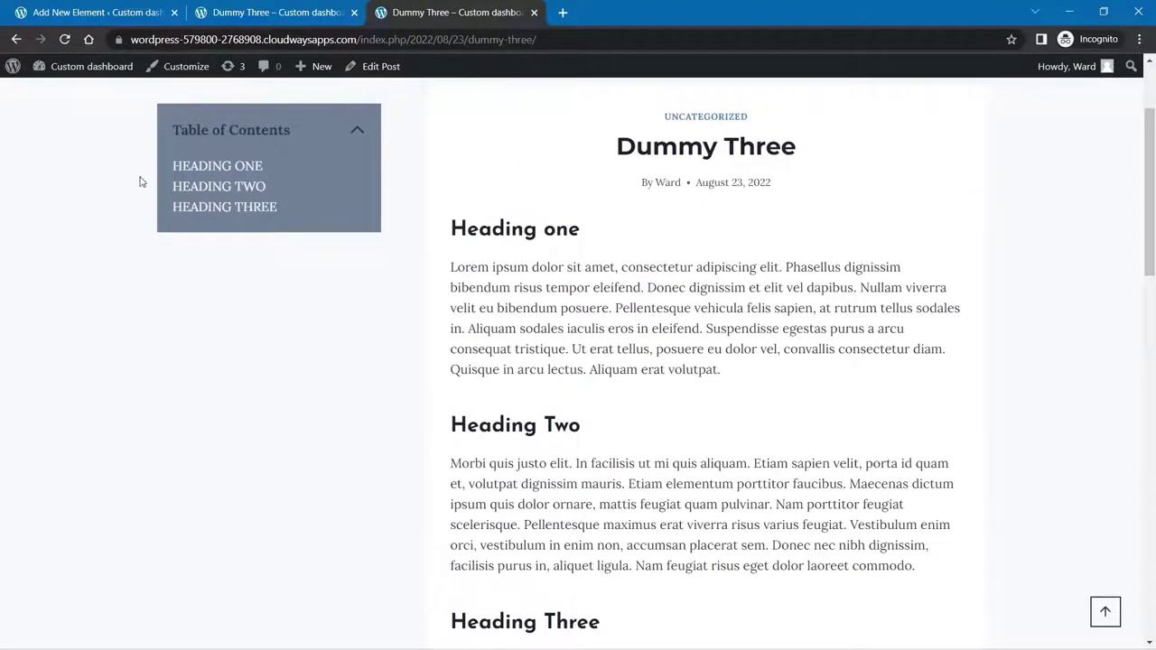
pyautogui.scroll(-2, 454, 235)
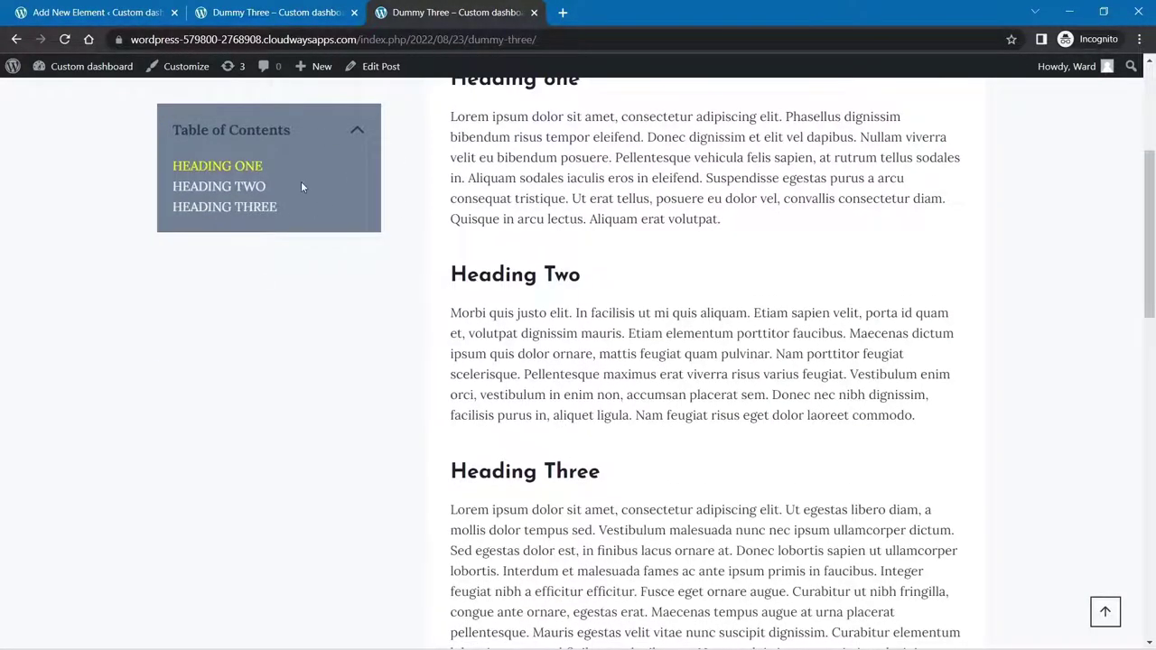
pyautogui.scroll(-3, 643, 257)
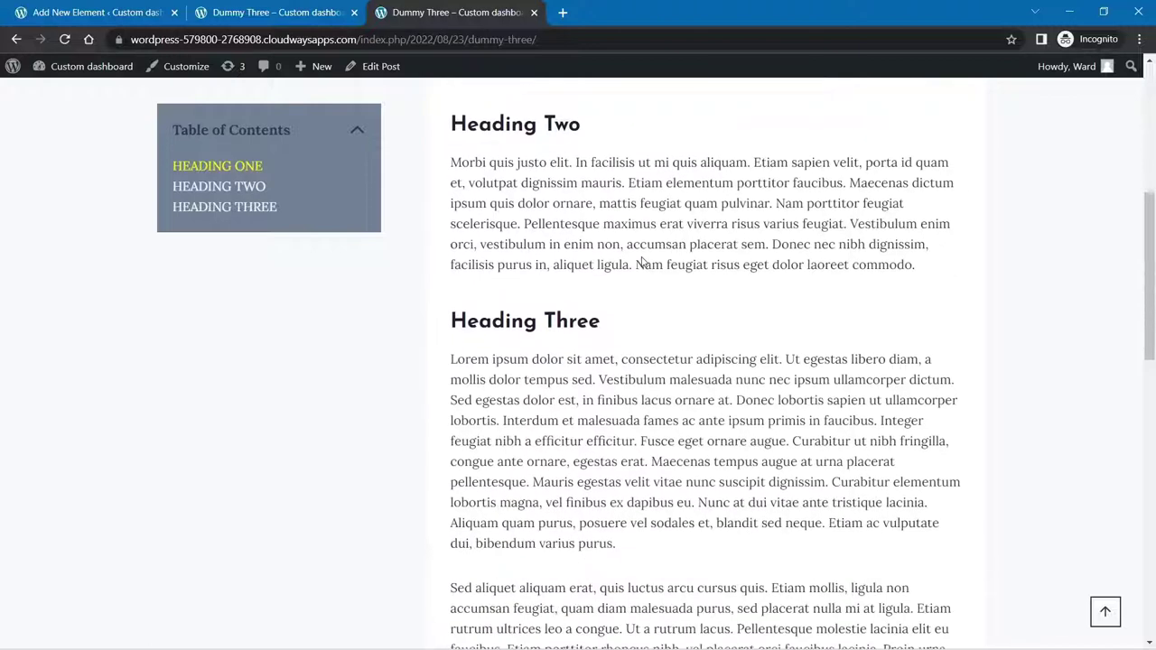
pyautogui.scroll(-2, 522, 219)
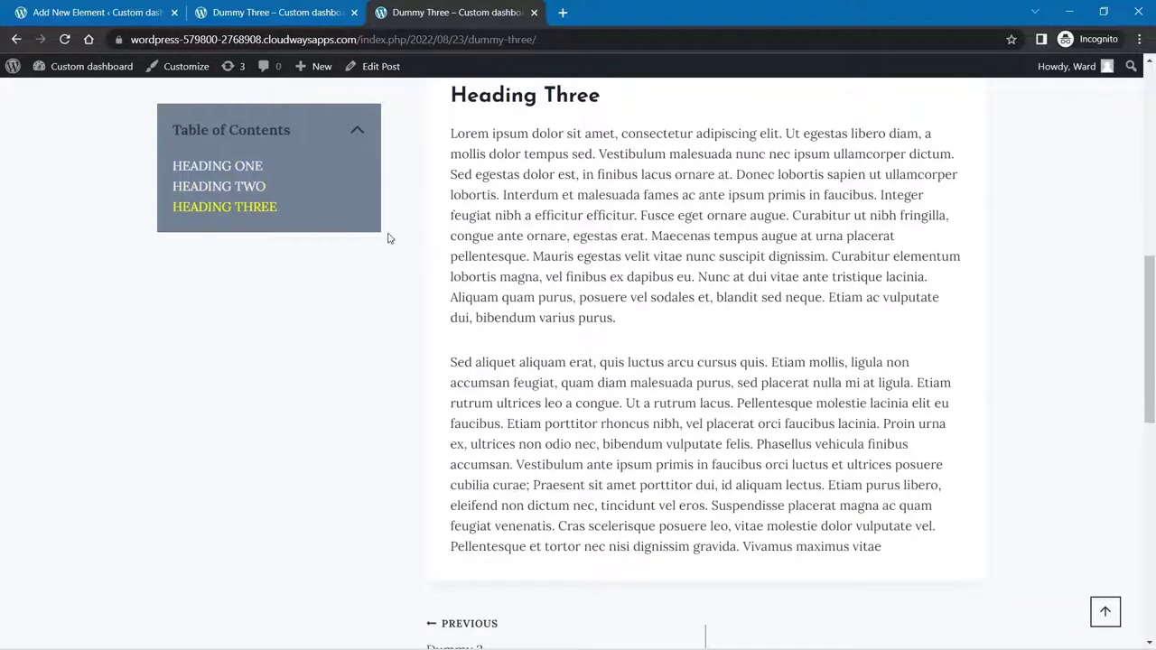
# Step: Test collapsing and expanding the sticky table of contents and its links to Heading Two and Heading One
pyautogui.click(357, 130)
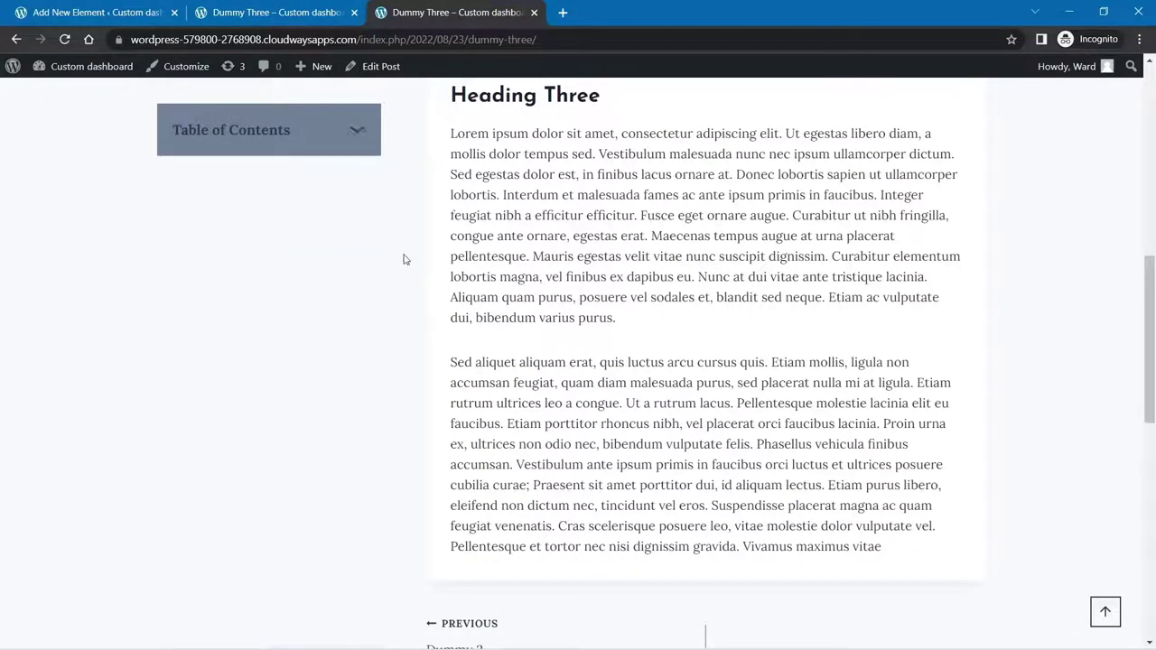
pyautogui.click(358, 132)
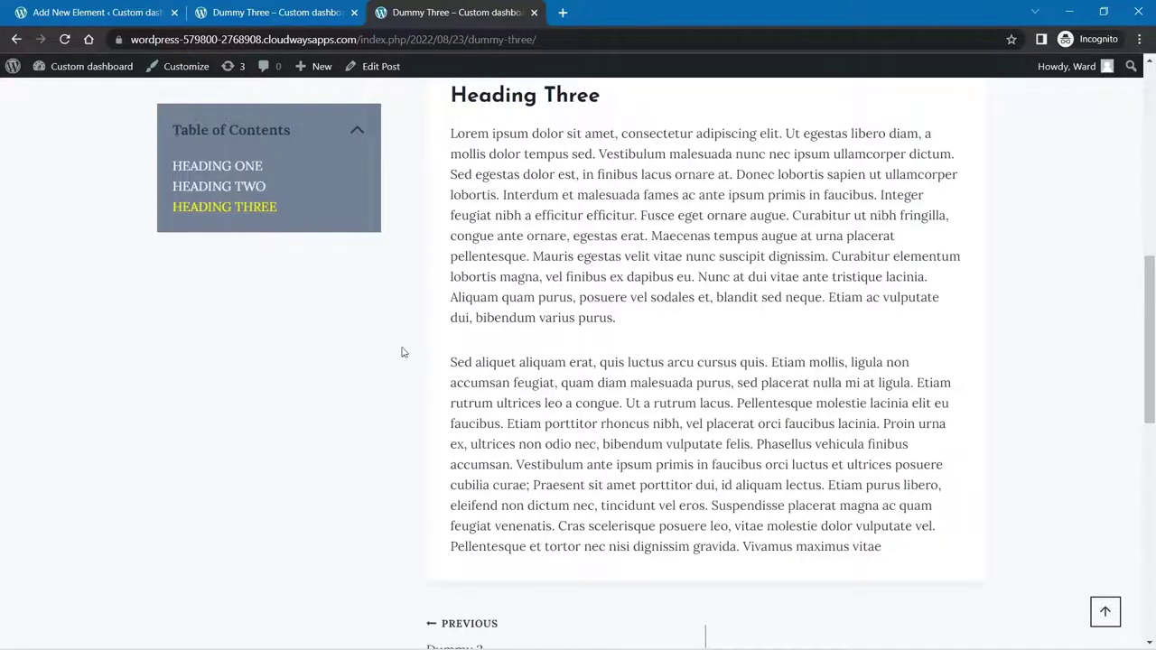
pyautogui.click(259, 192)
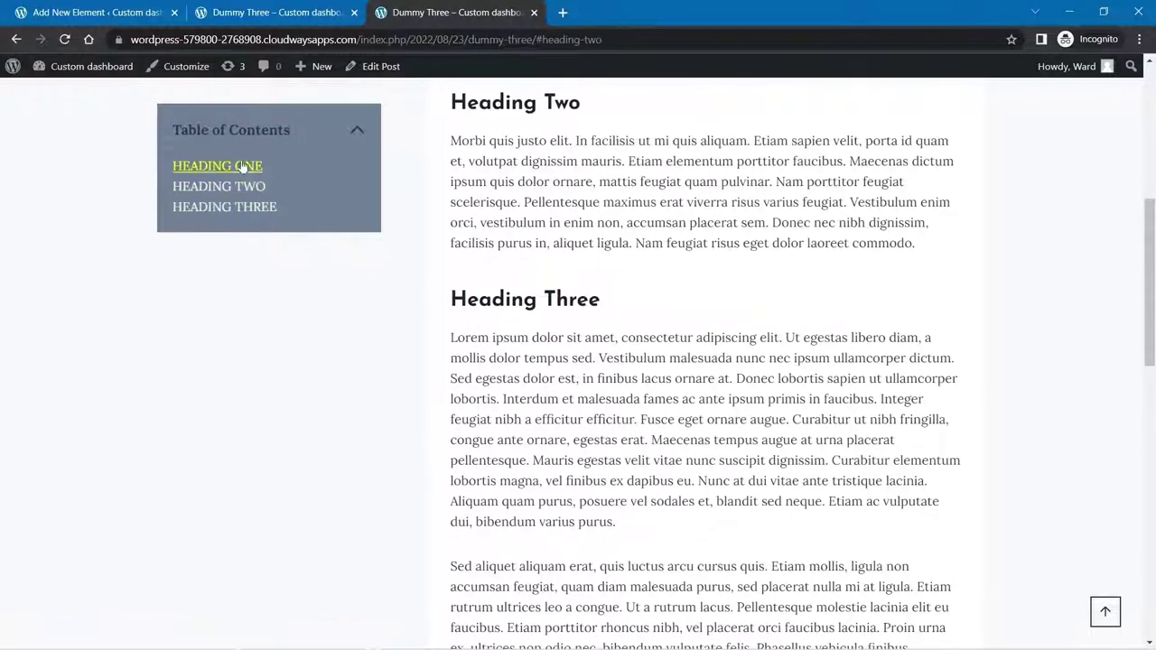
pyautogui.click(257, 168)
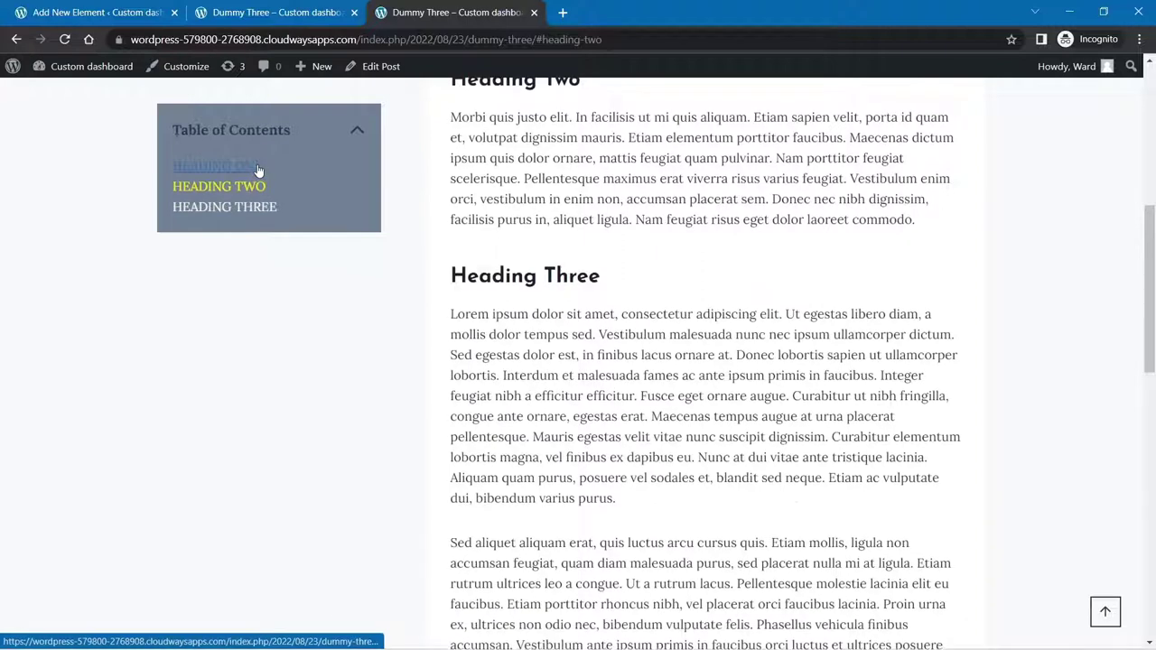
pyautogui.scroll(3, 587, 258)
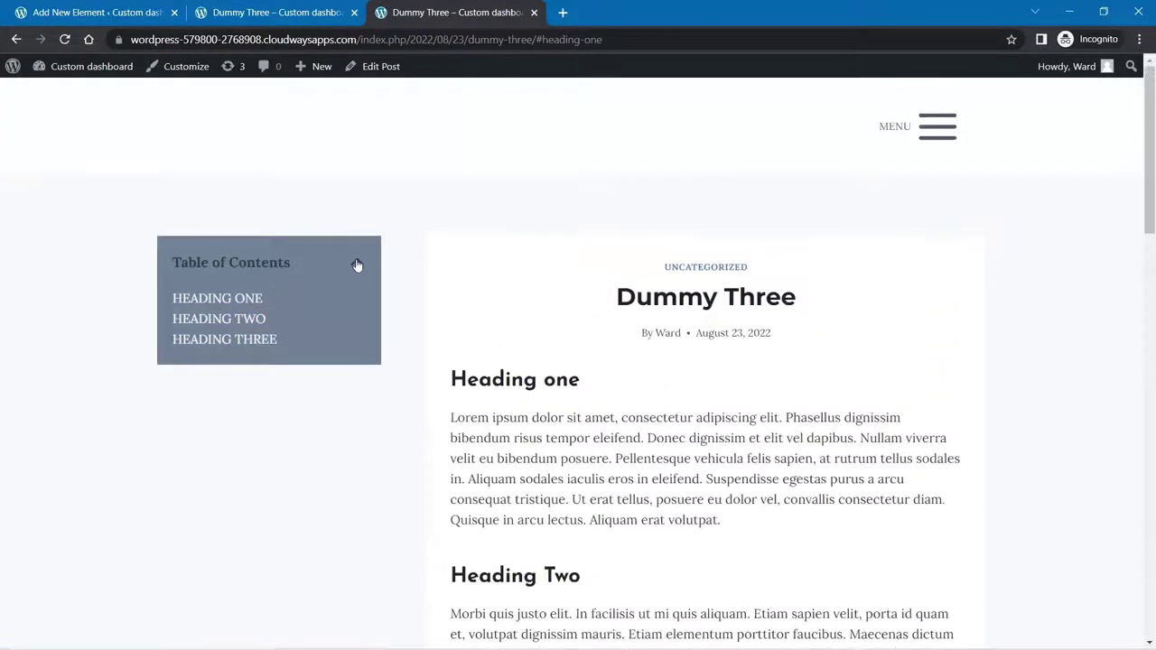
pyautogui.click(357, 264)
pyautogui.click(359, 263)
# Step: Open the Customizer for the Dummy Three post in another browser tab
pyautogui.keyDown('ctrl'); pyautogui.click(186, 66); pyautogui.keyUp('ctrl')
pyautogui.click(1123, 539)
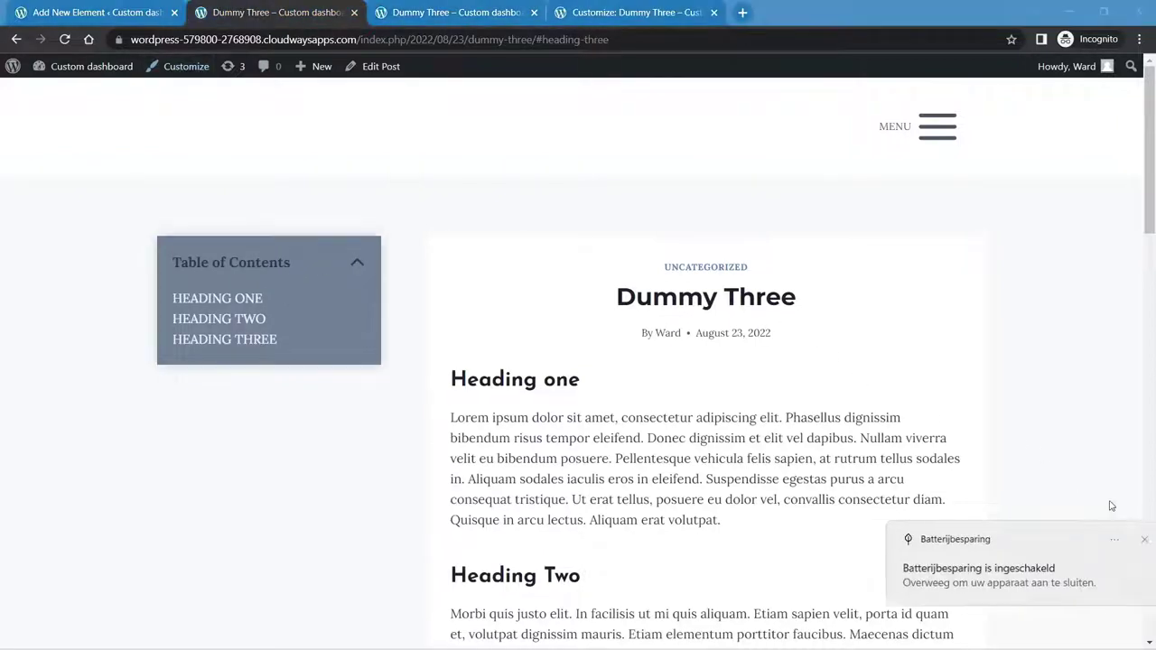